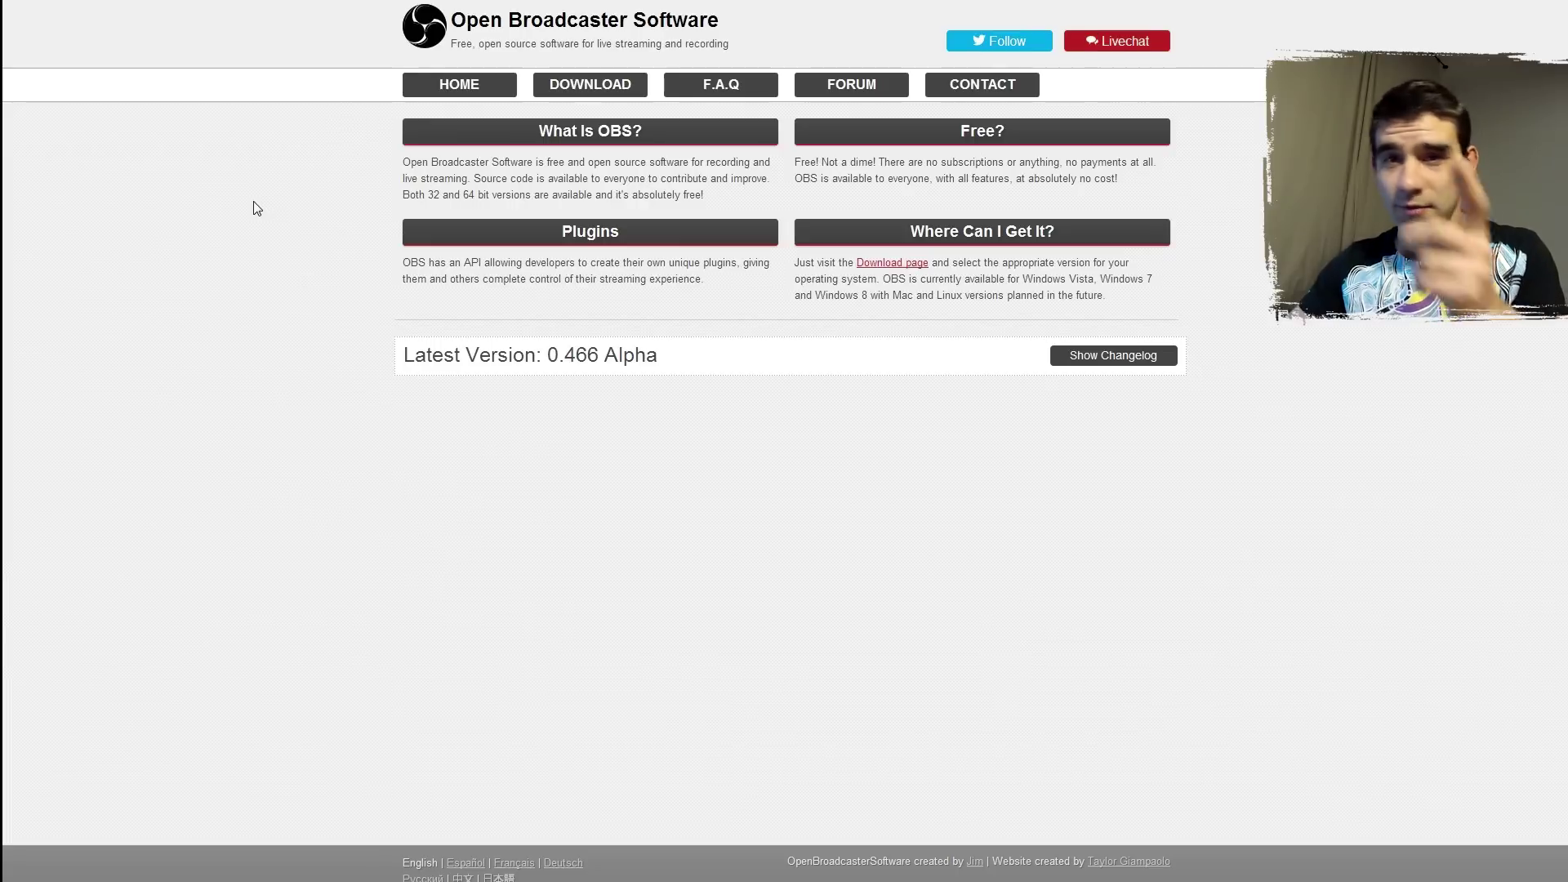
Step: Open the Open Broadcaster Software download page and try downloading the 0.466 Alpha installer, dismissing the save prompt
left_click(588, 88)
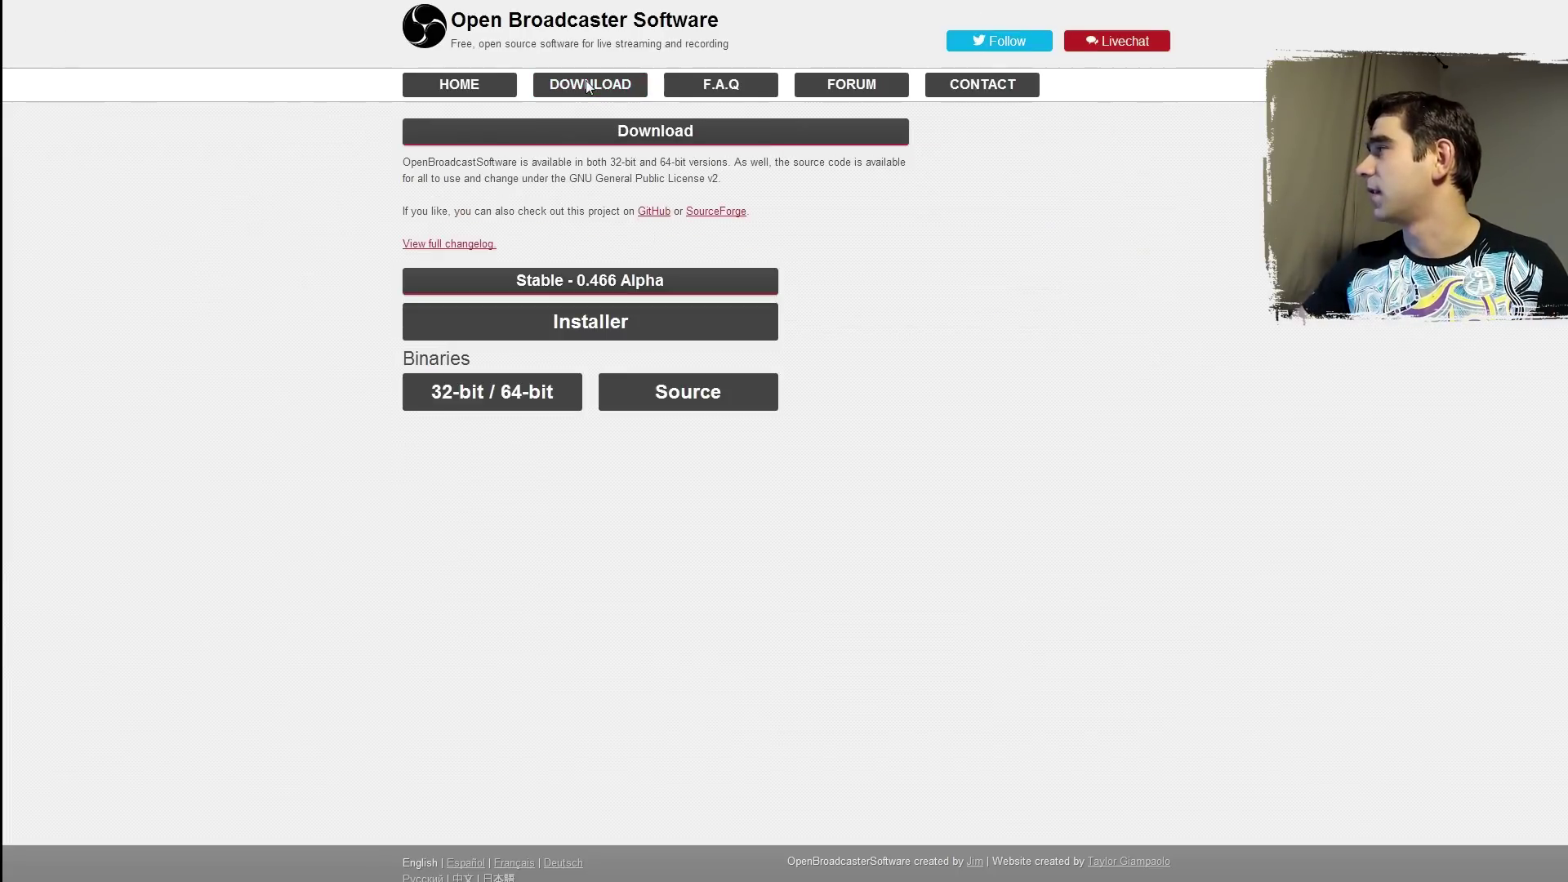
left_click(624, 325)
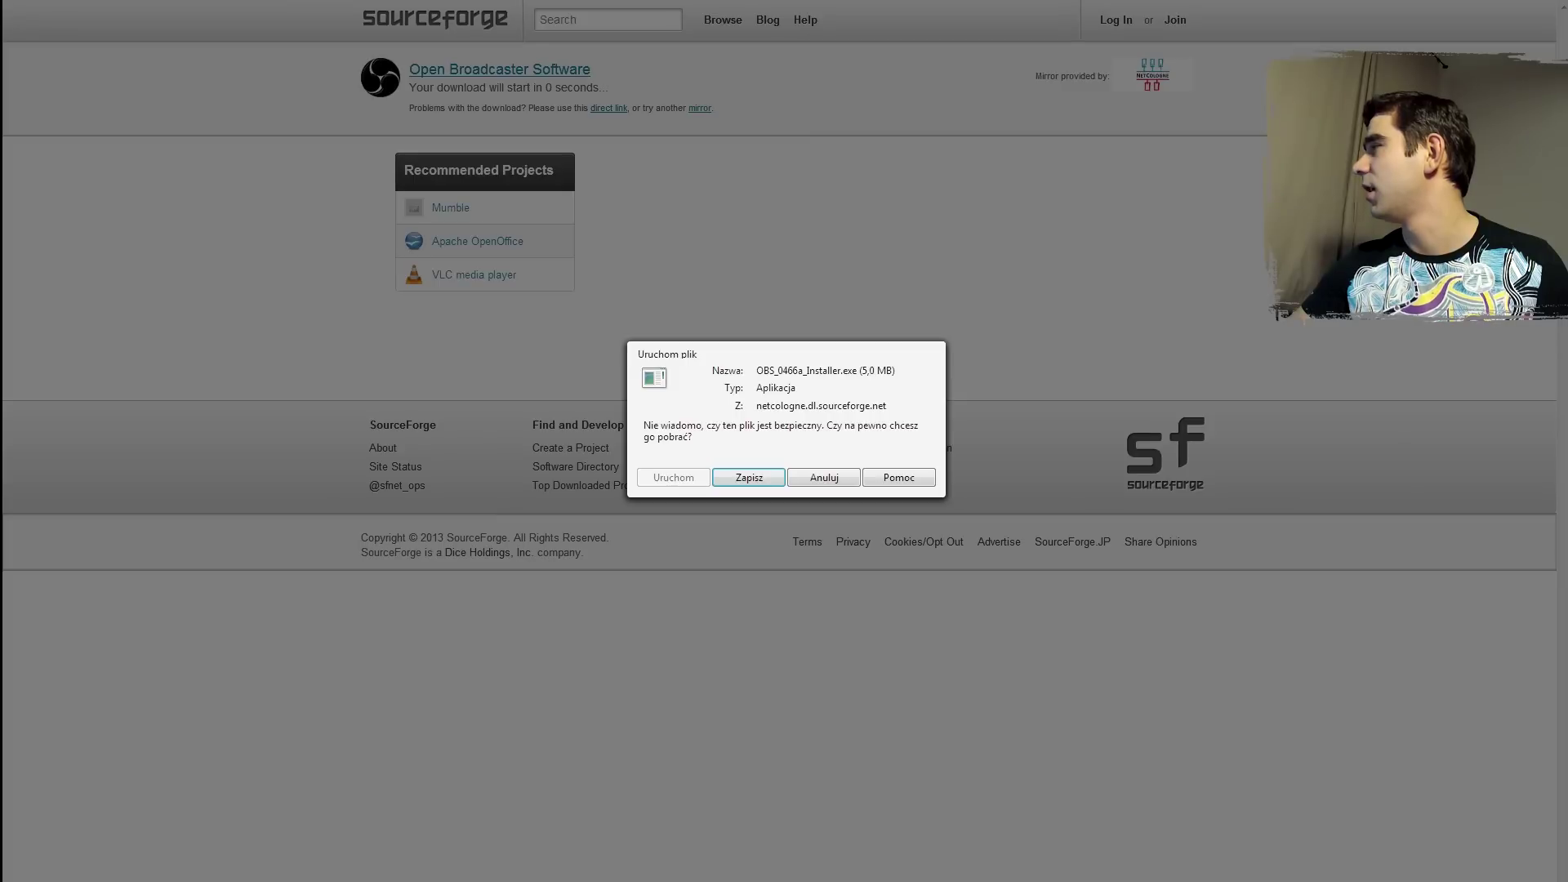
key("Escape")
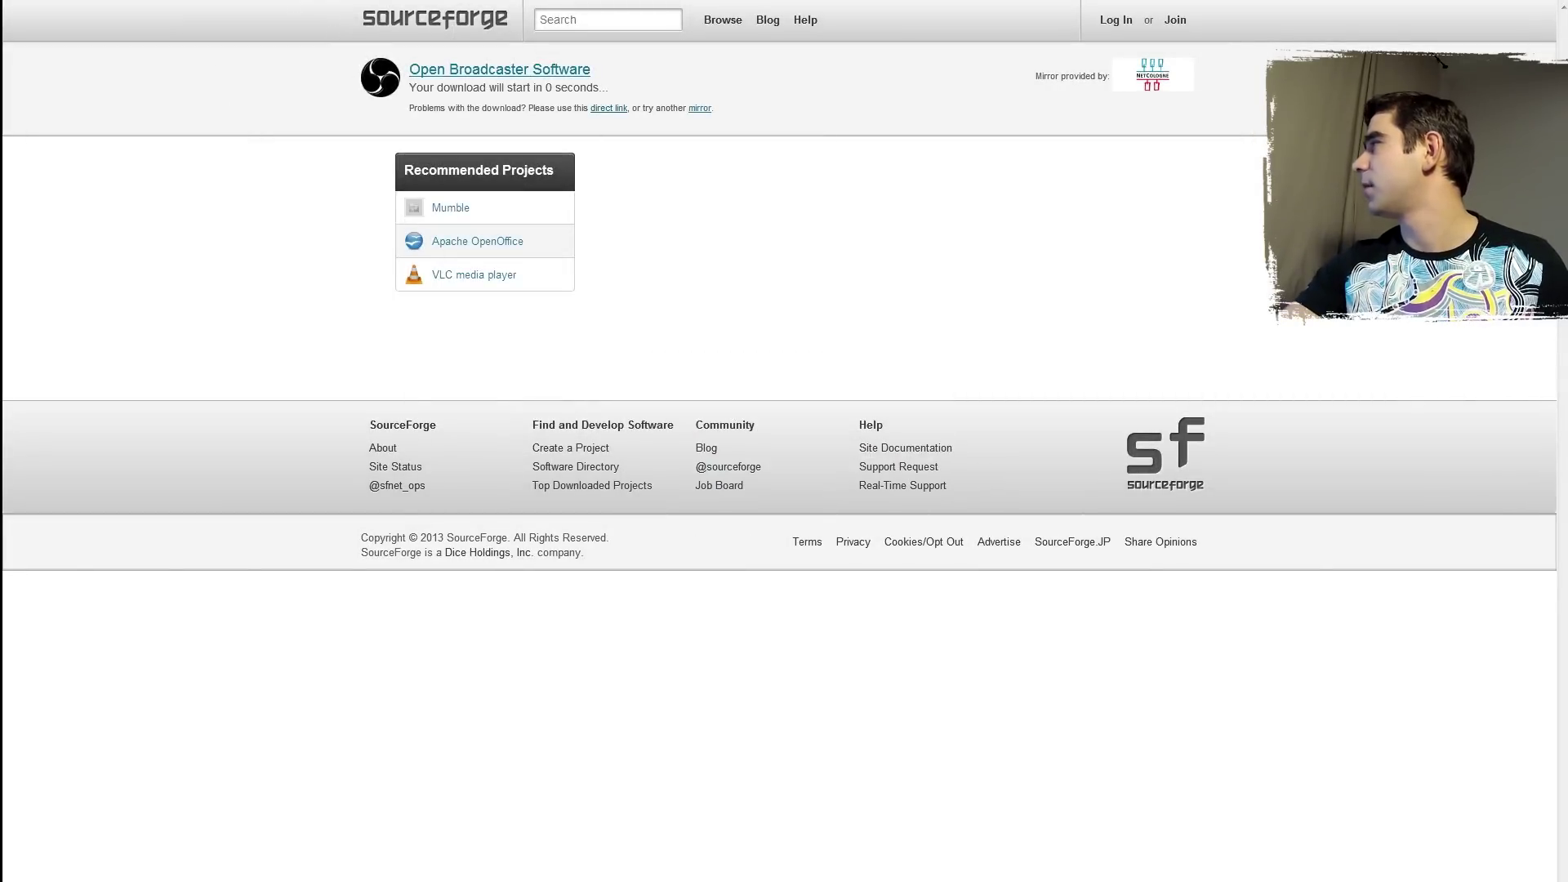
key("alt+Left")
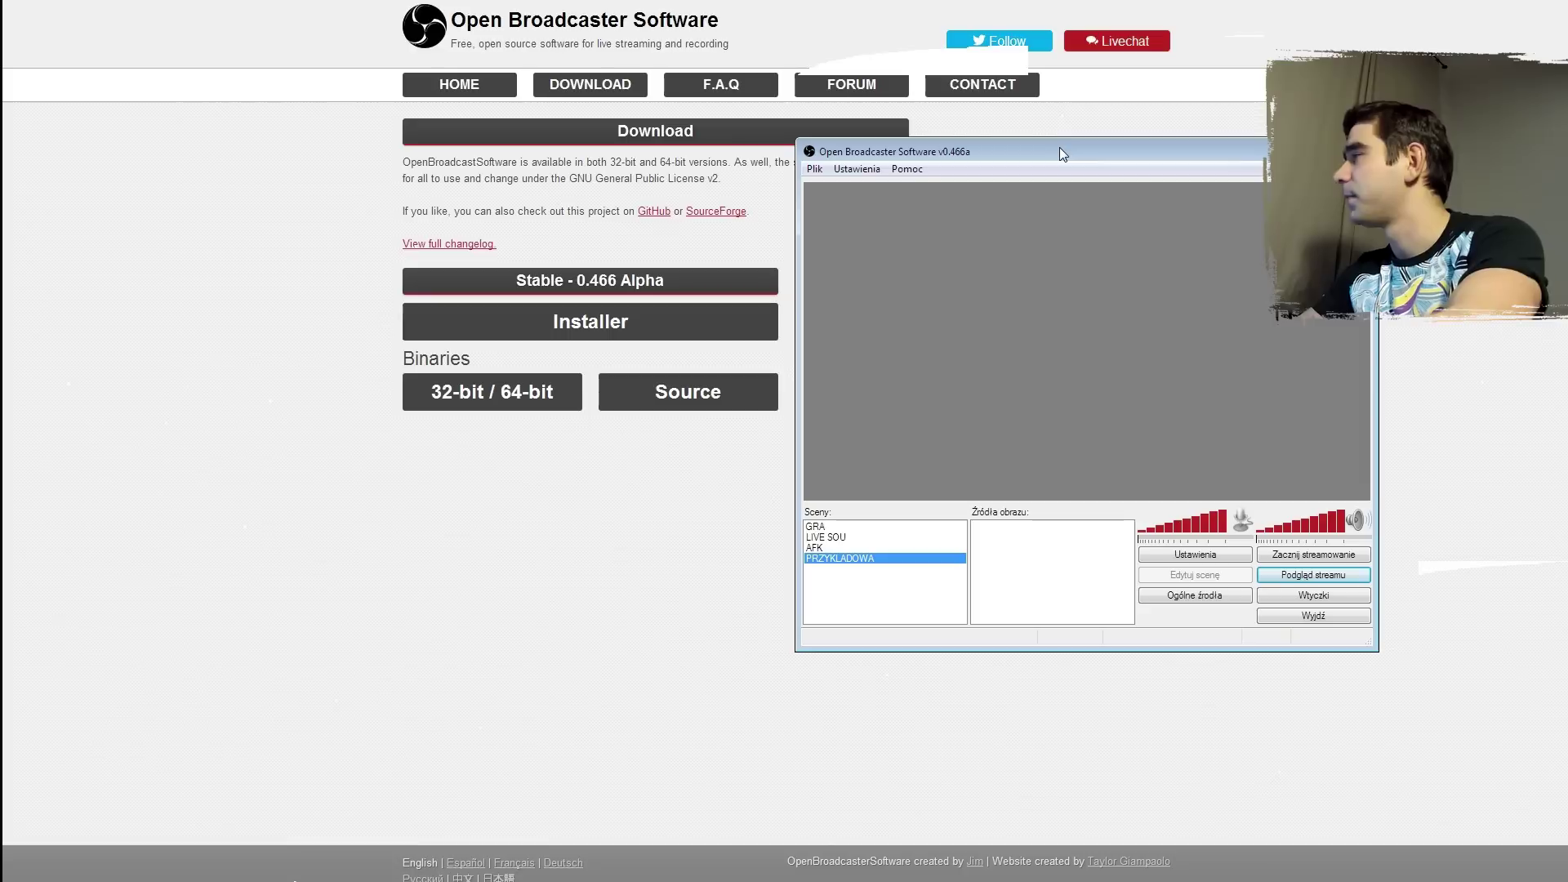
Step: Enlarge the Open Broadcaster Software window and reposition it clear of the webcam overlay
left_click_drag(1060, 154, 636, 66)
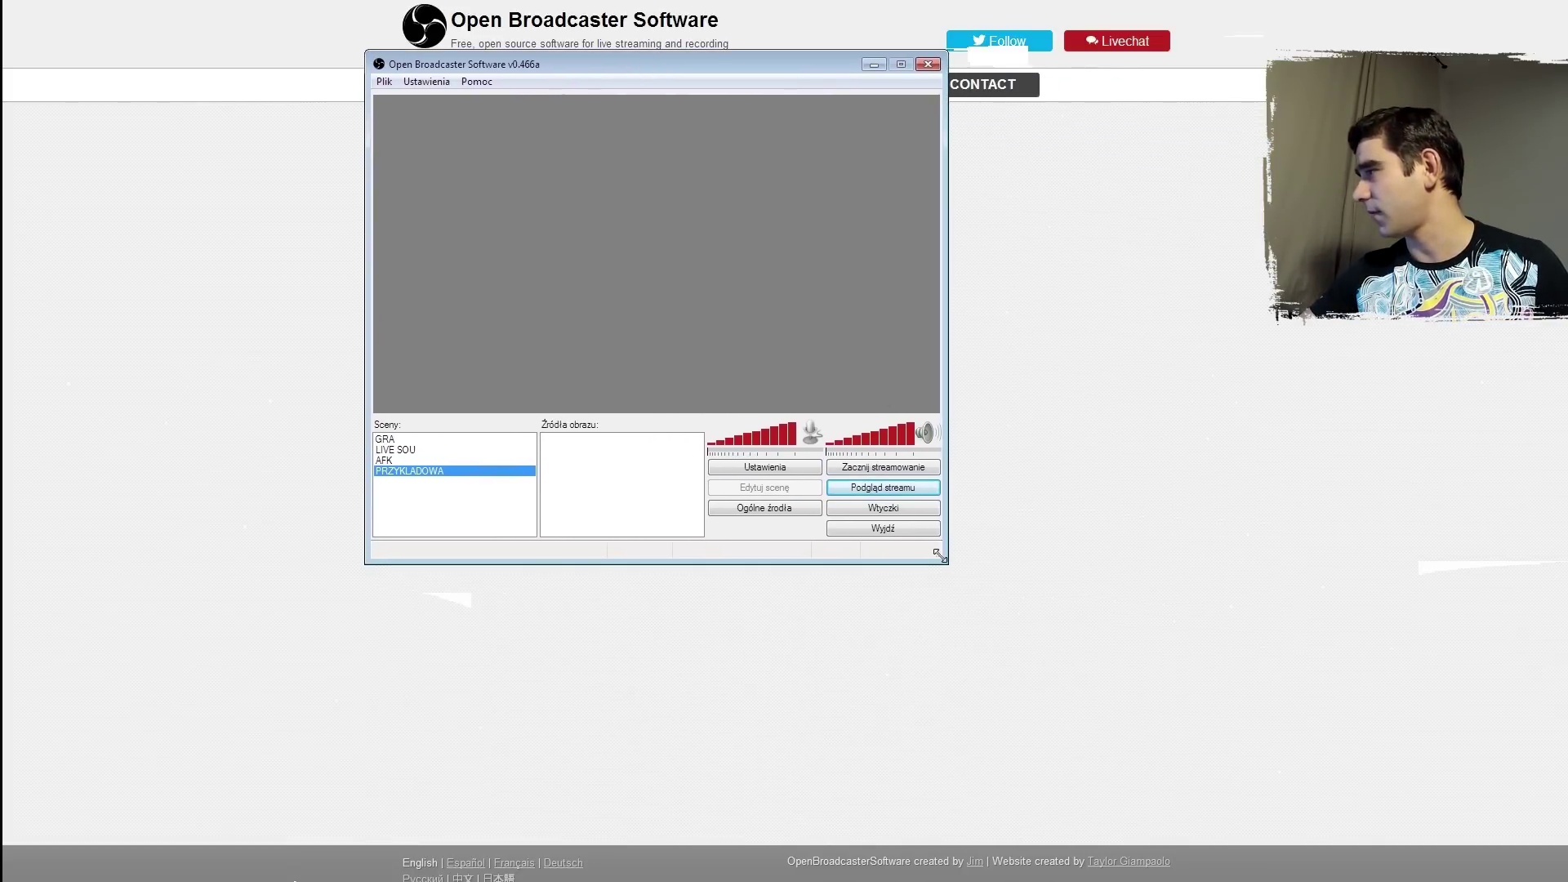
left_click_drag(945, 561, 1254, 714)
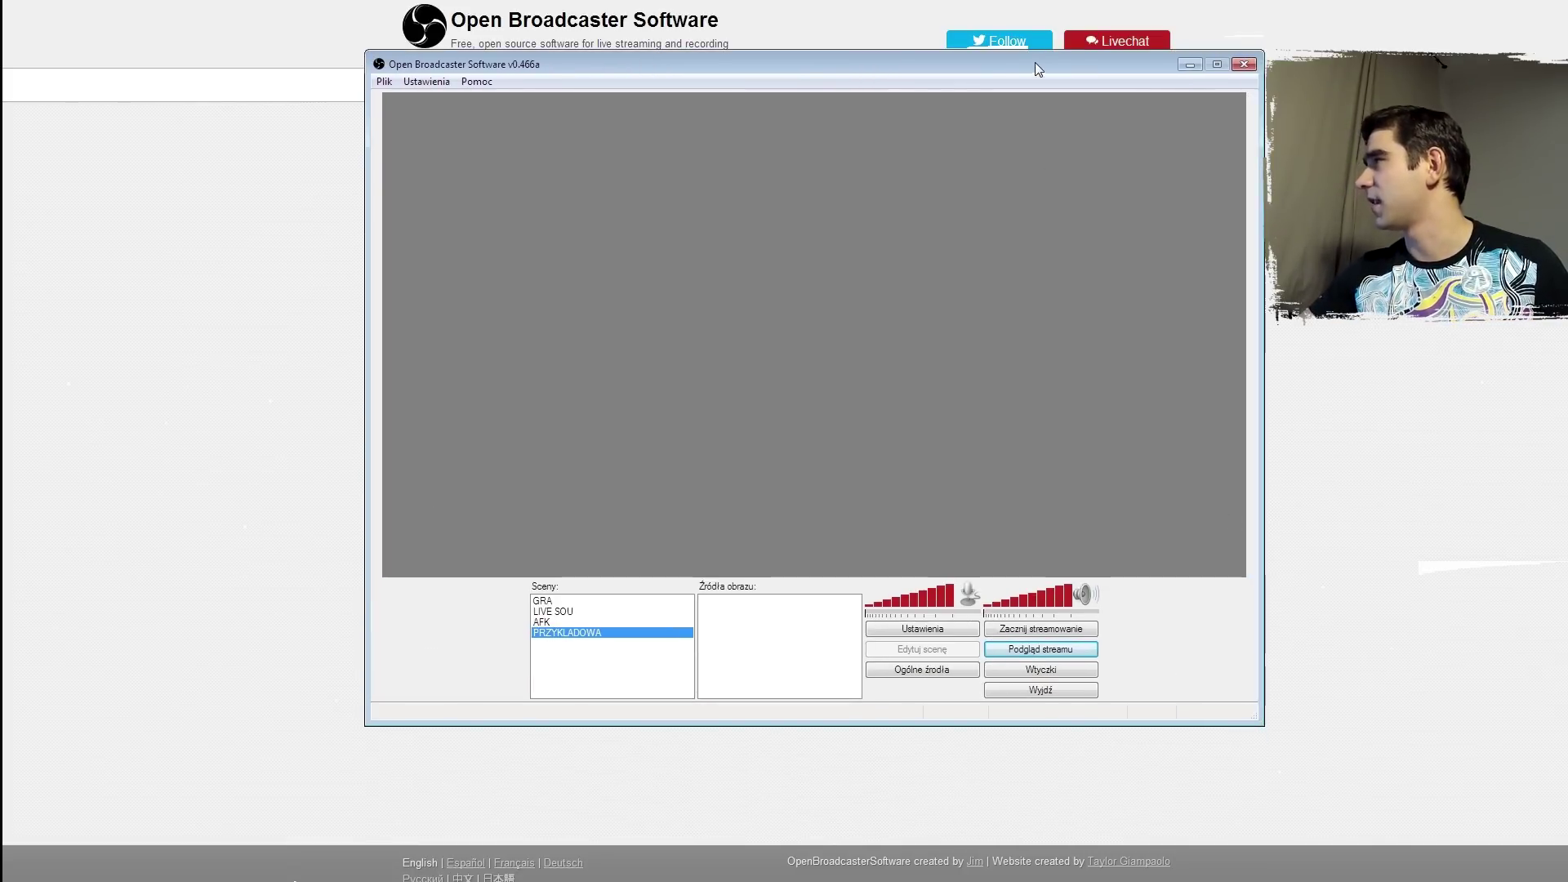
left_click_drag(1035, 63, 1008, 67)
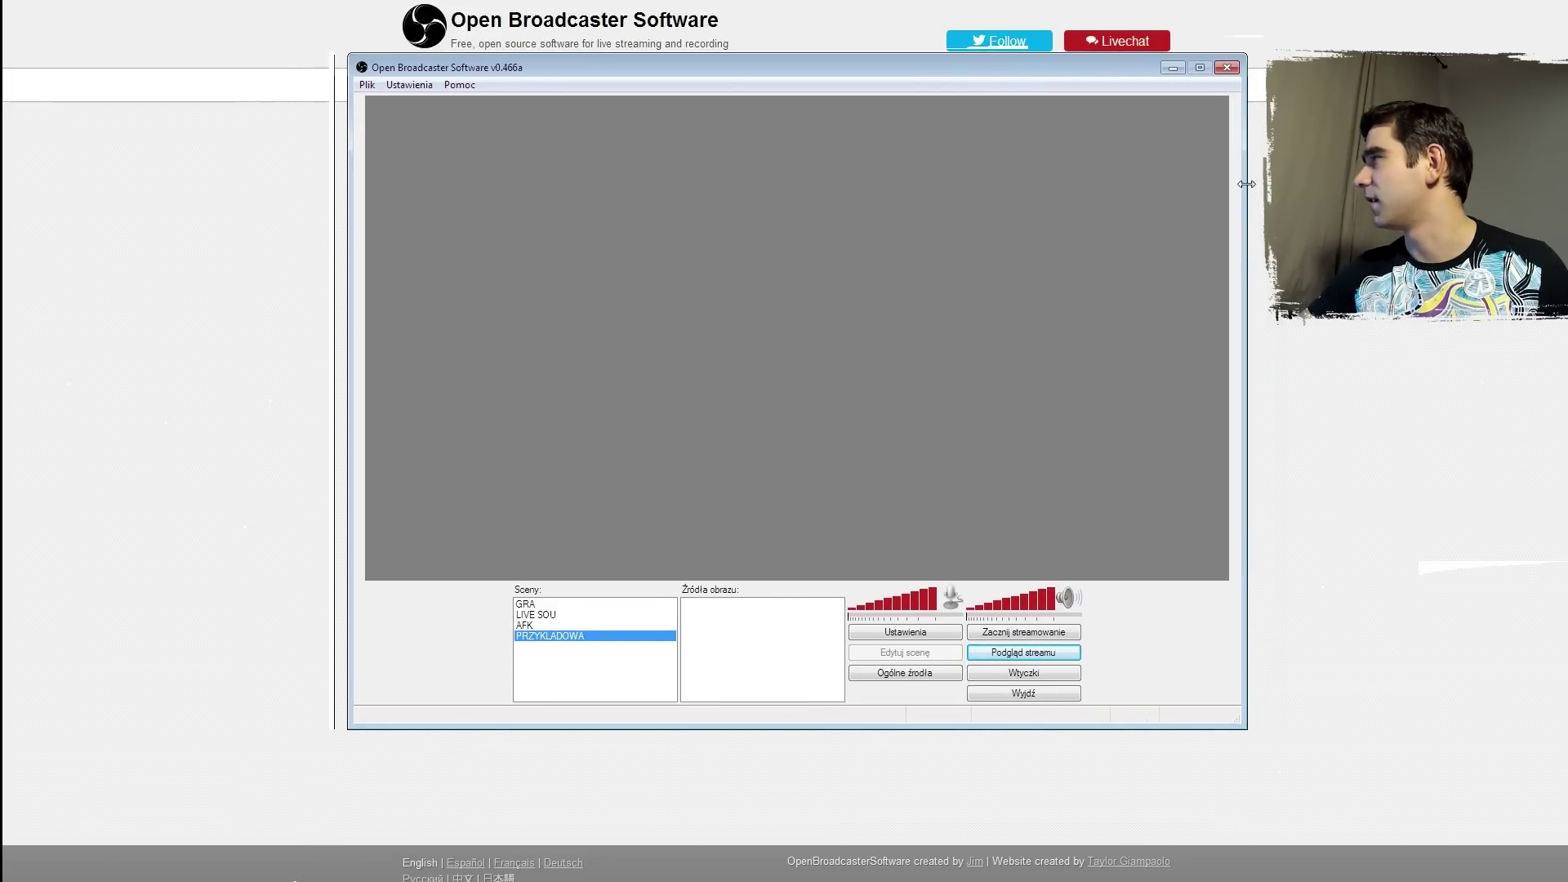
left_click_drag(1052, 74, 1085, 85)
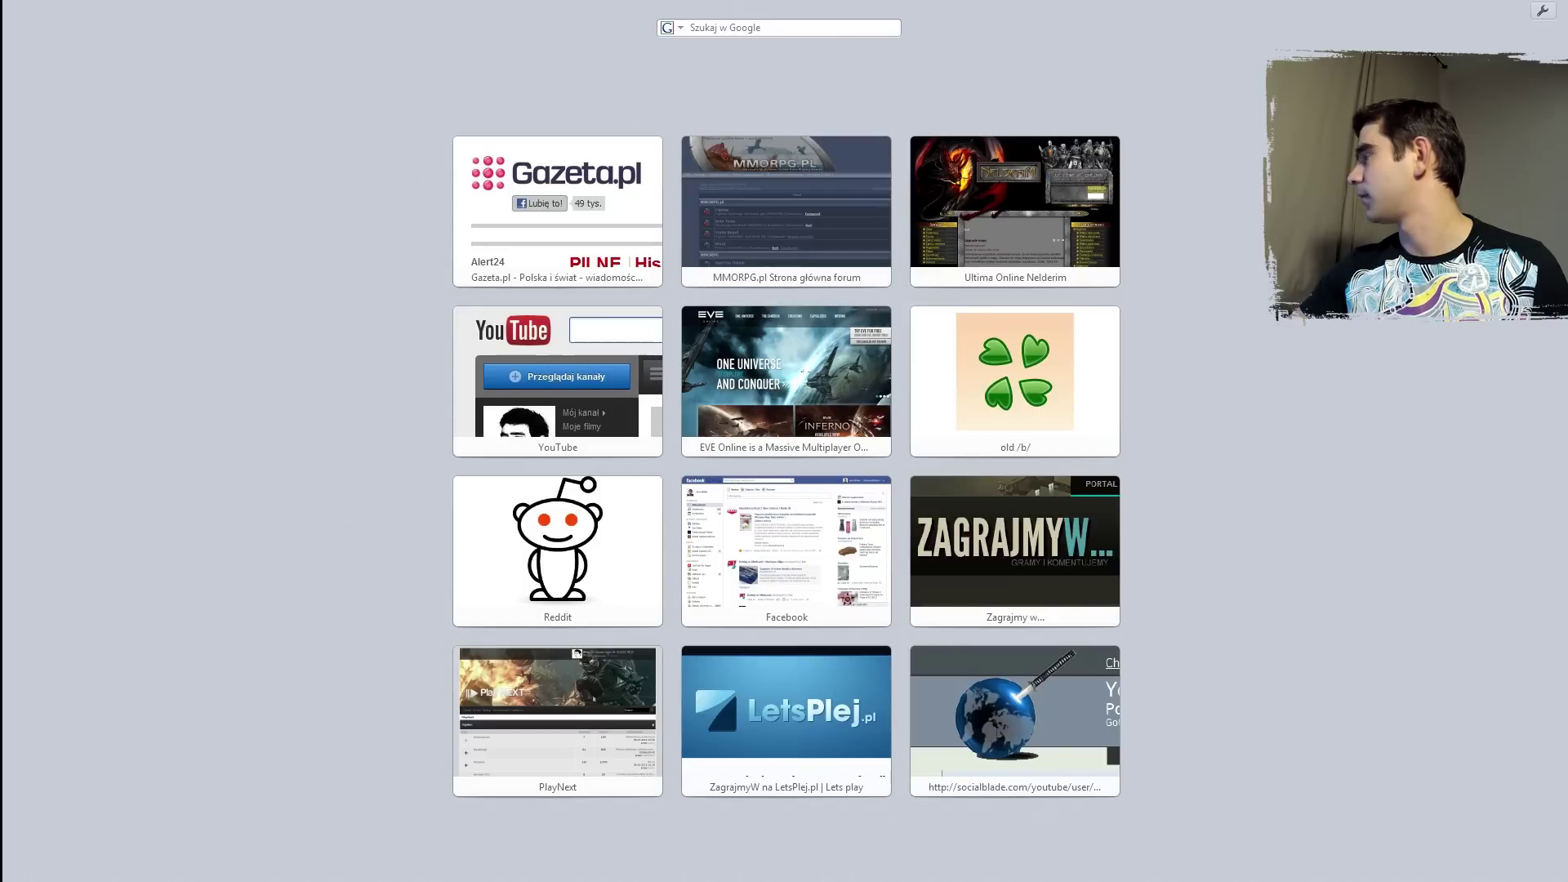
Step: Open Google in the browser, search for "twitch", and open the Twitch website with its featured video paused
type("goo")
key("Down")
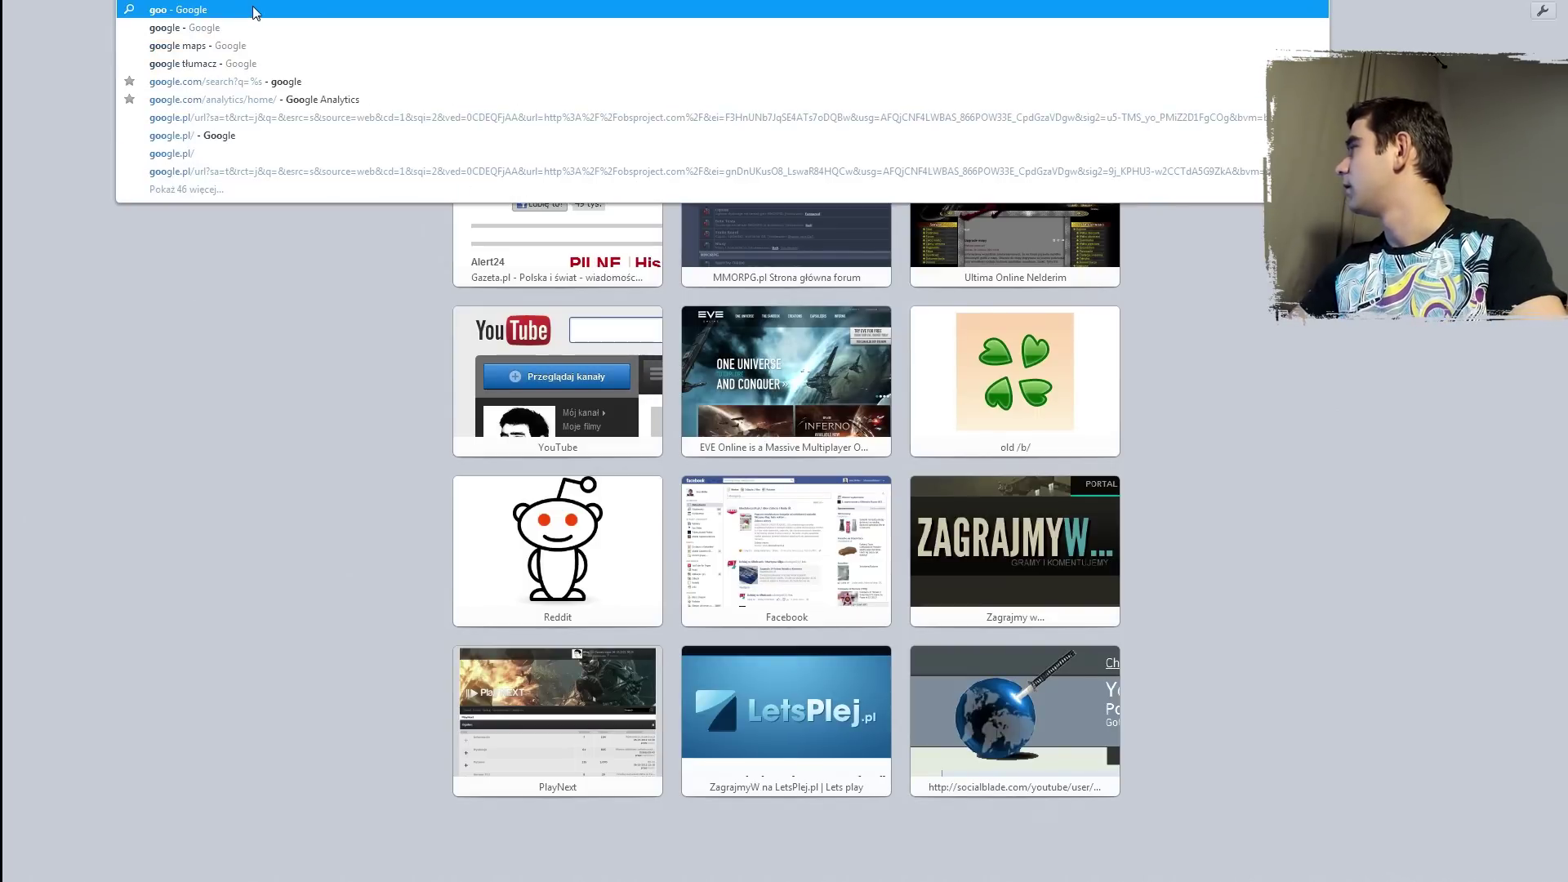
key("Return")
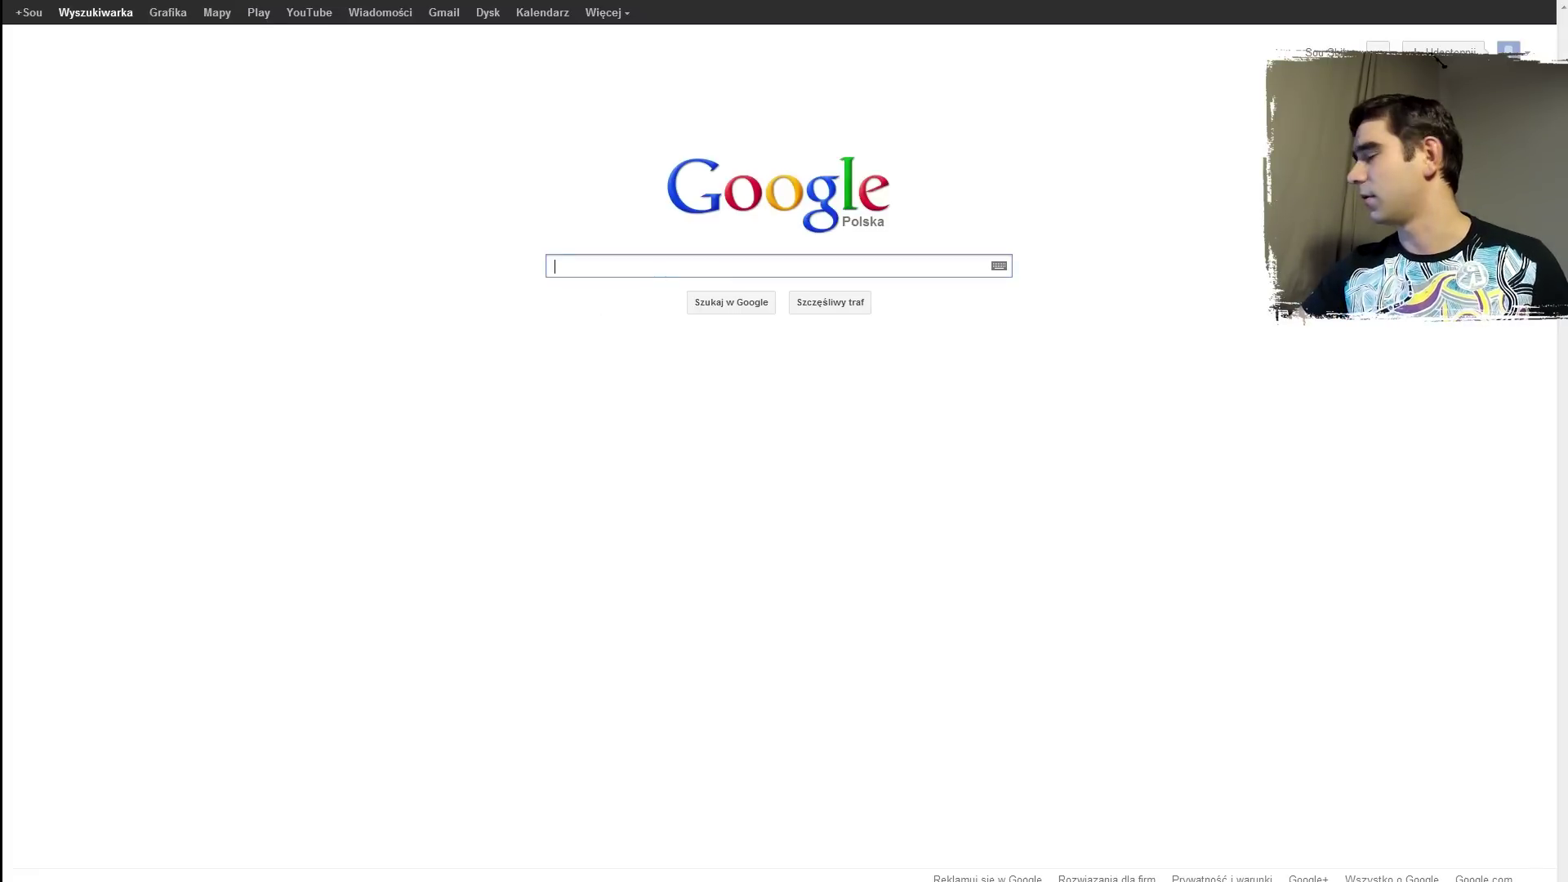
type("twitch")
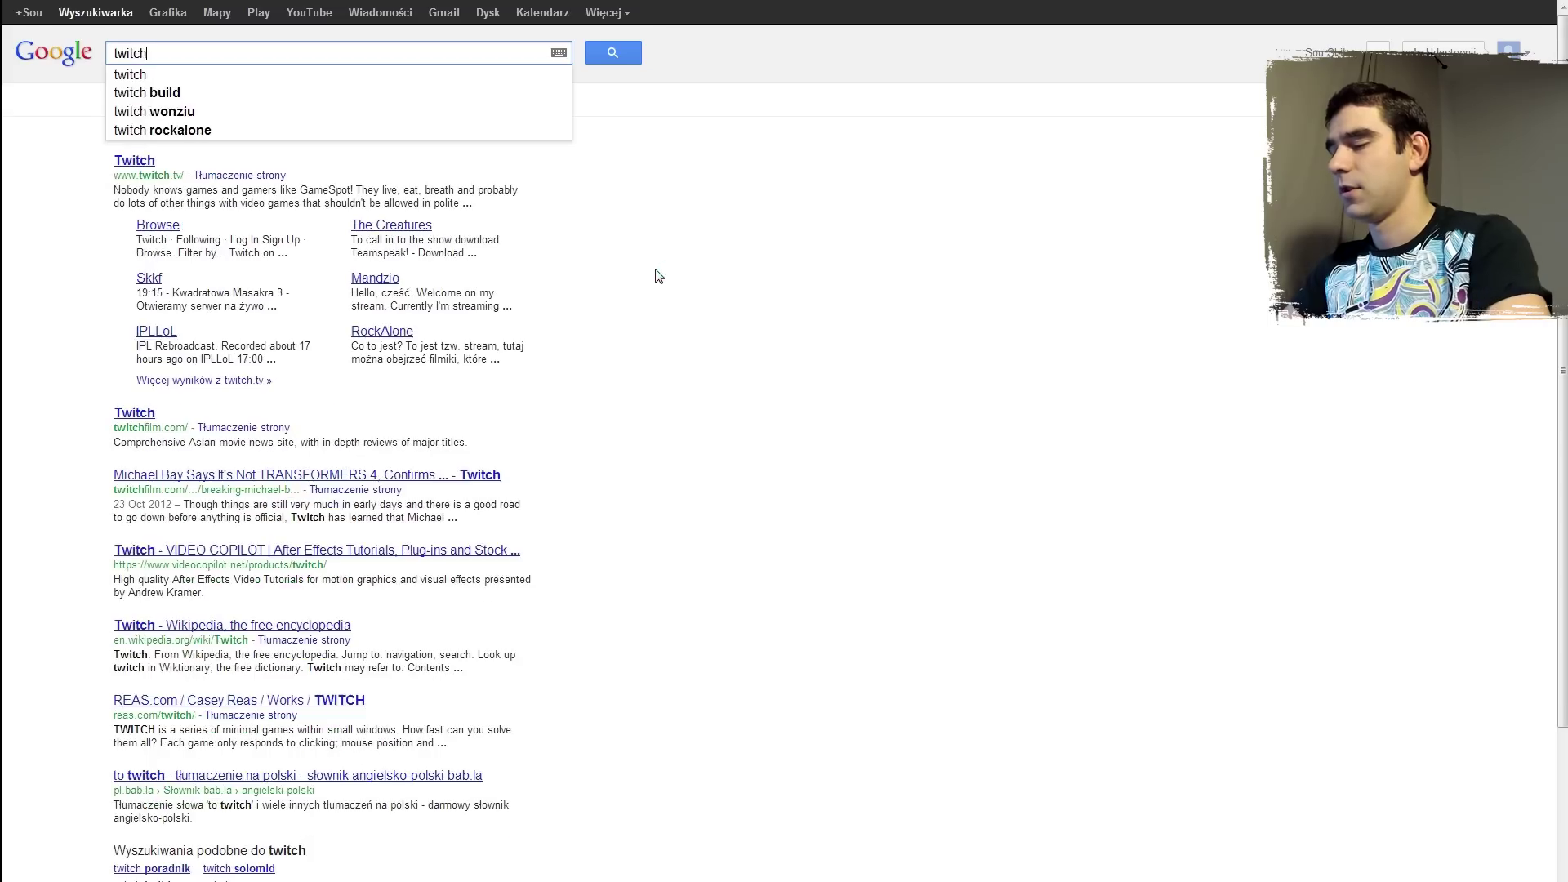
key("Return")
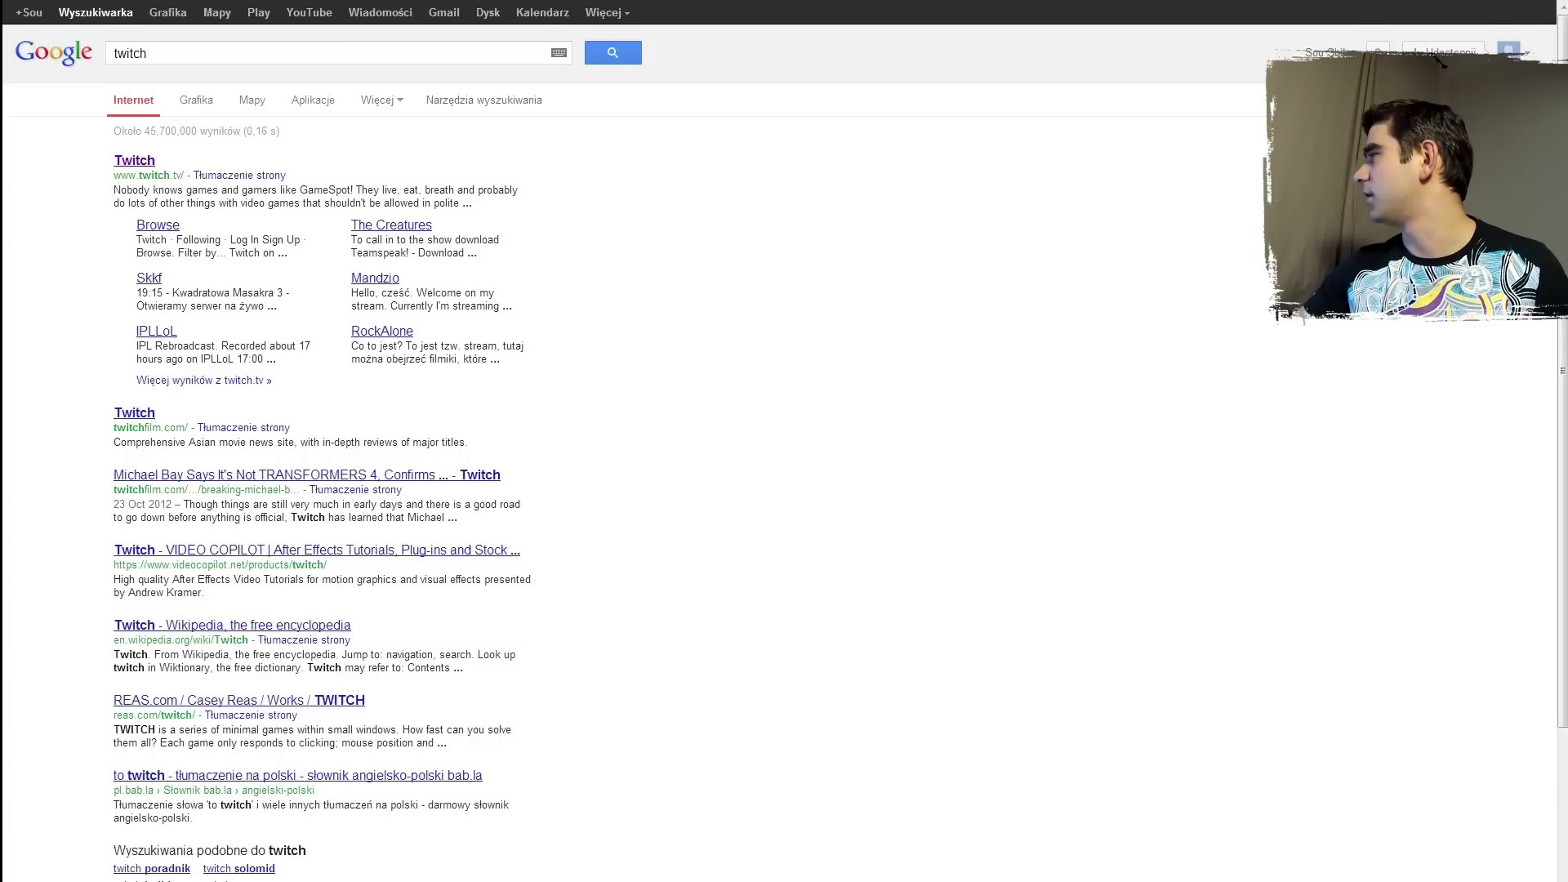
left_click(134, 160)
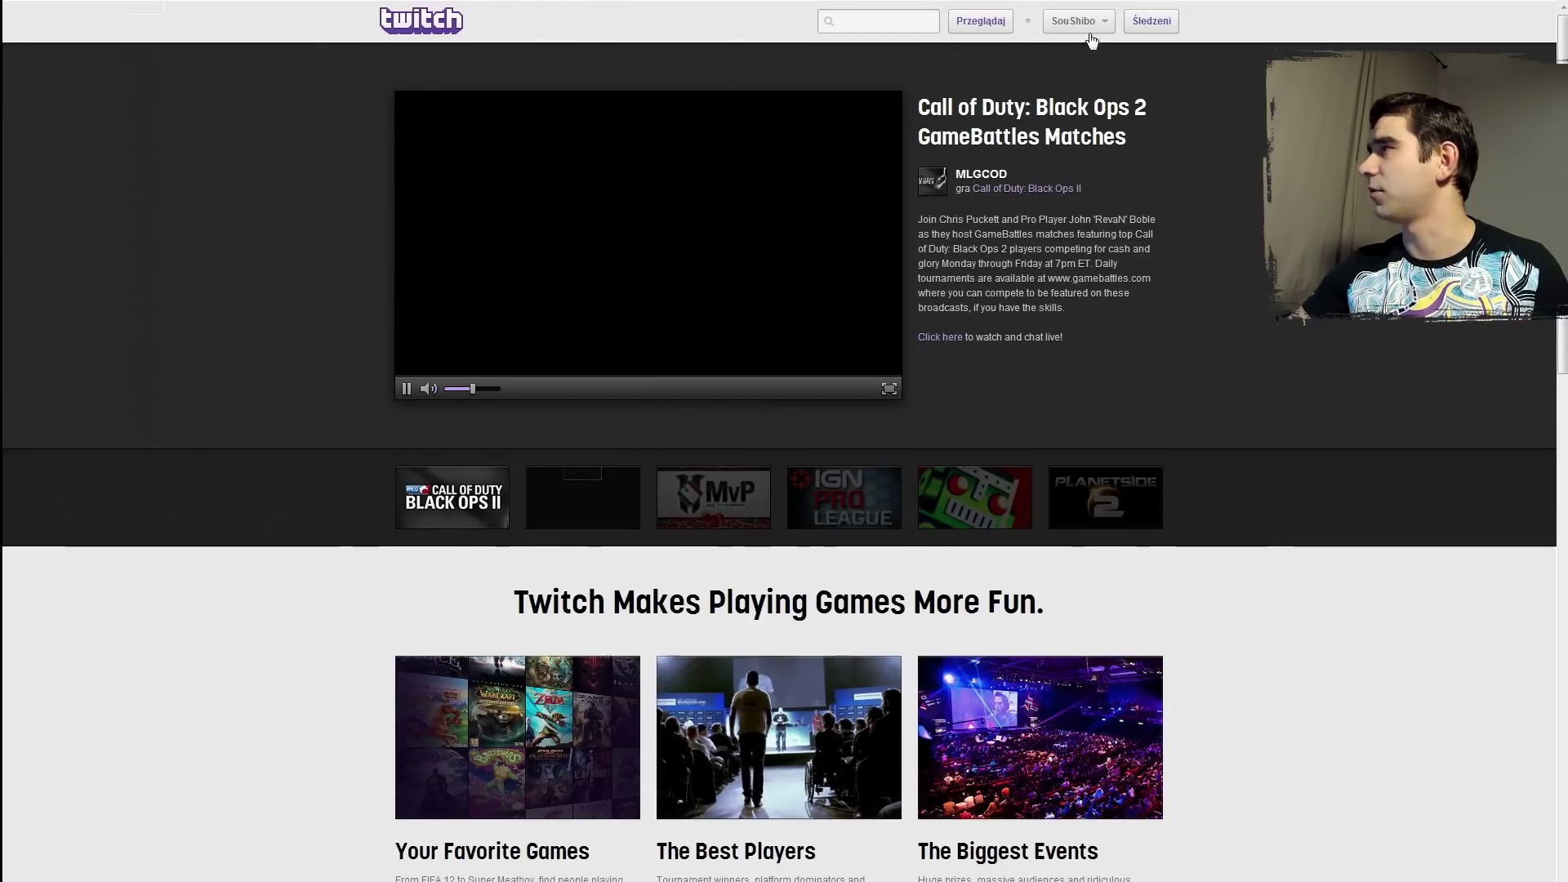
left_click(406, 388)
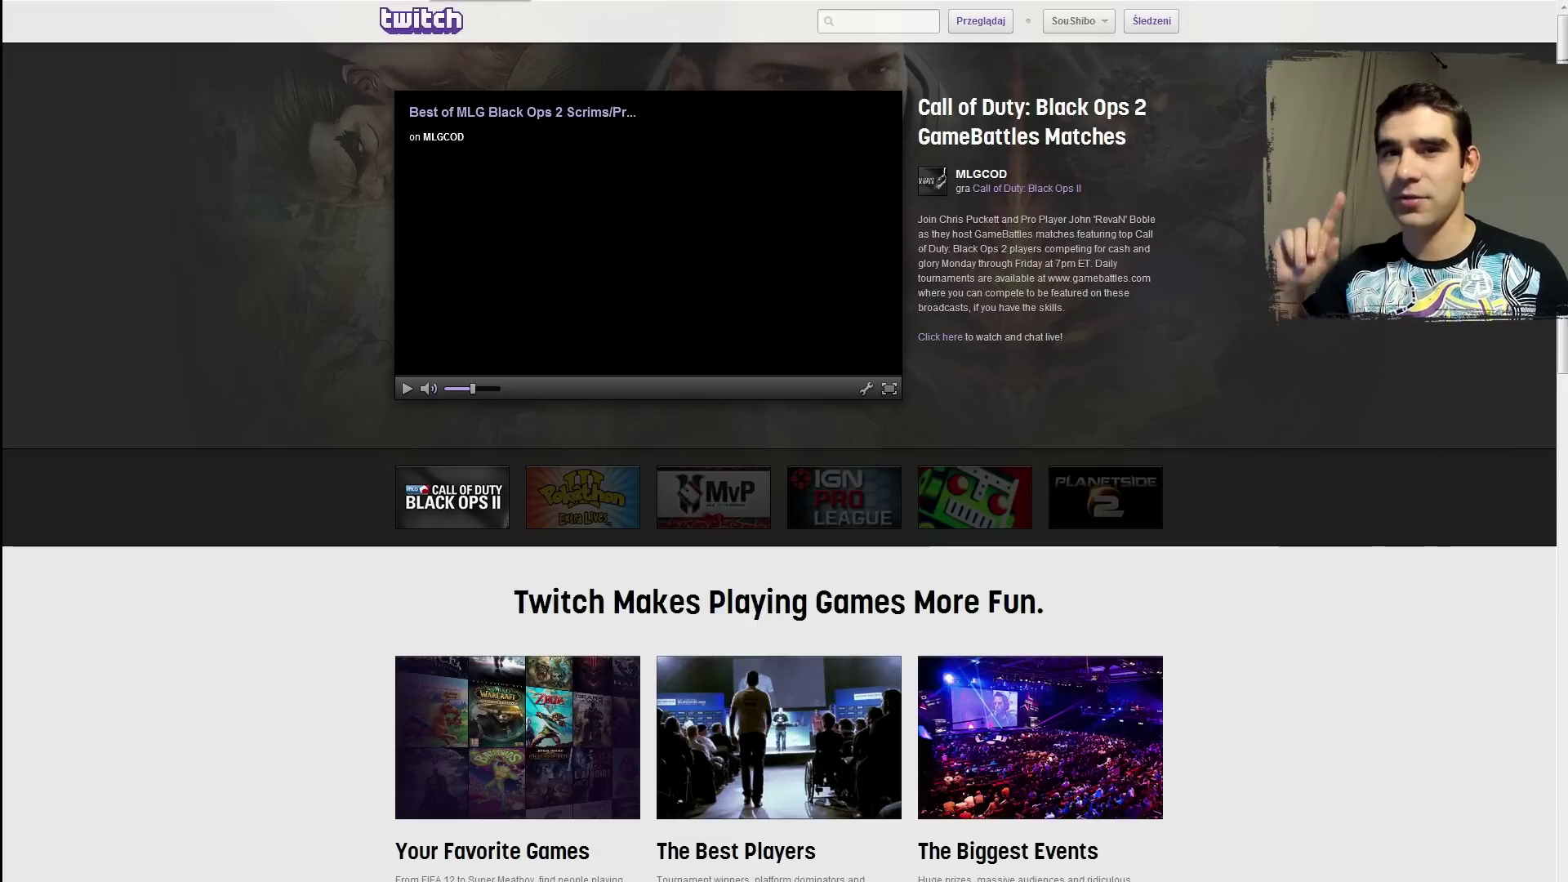
Step: Return to the Google results and search for "twitch key"
key("alt+Left")
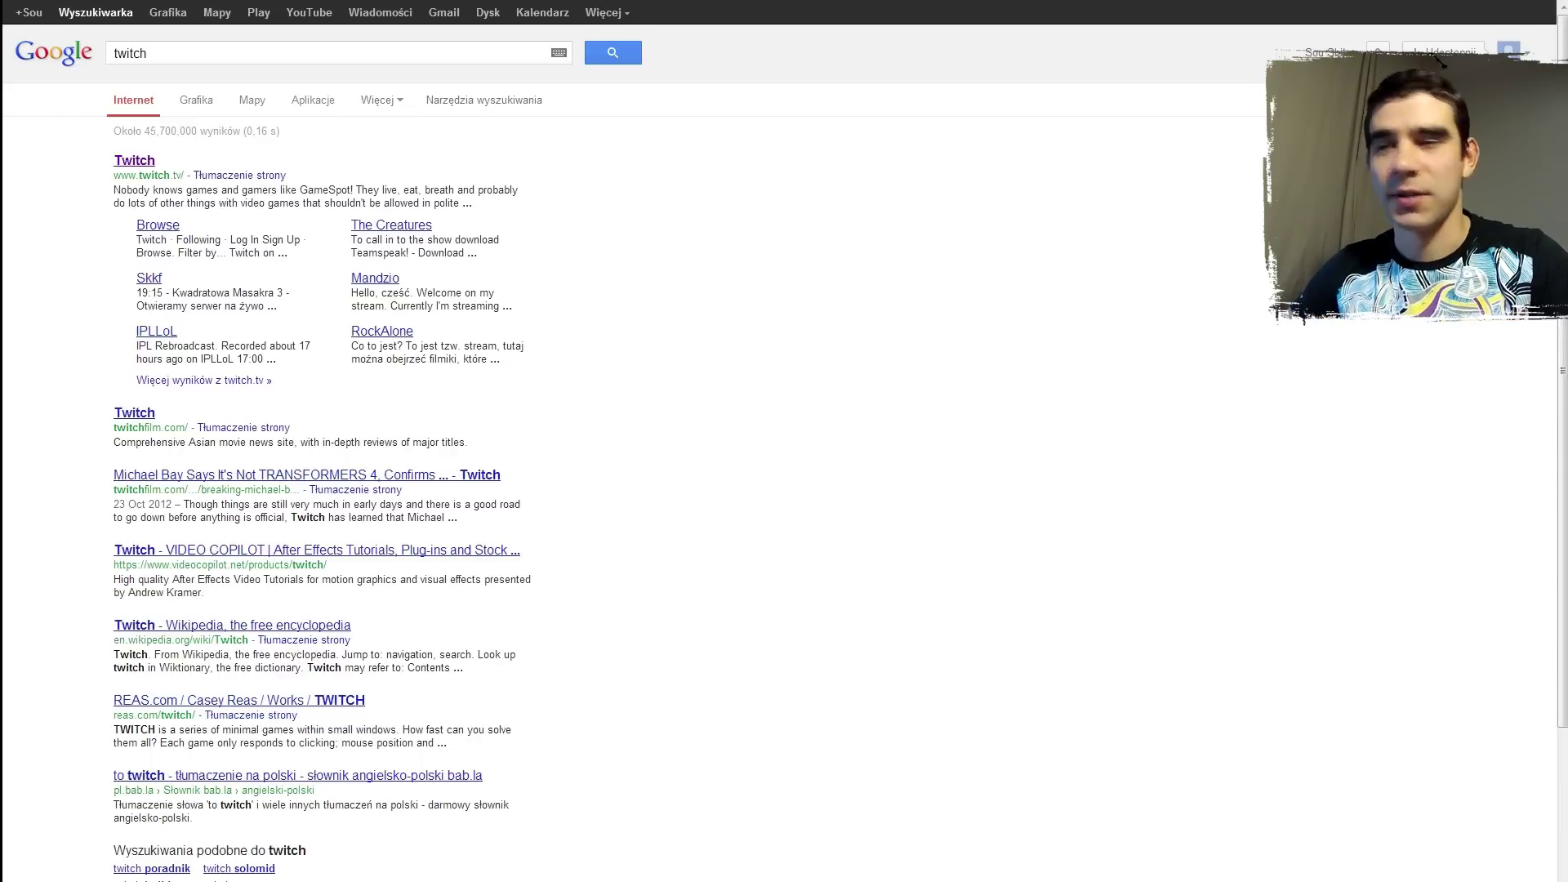
left_click(163, 52)
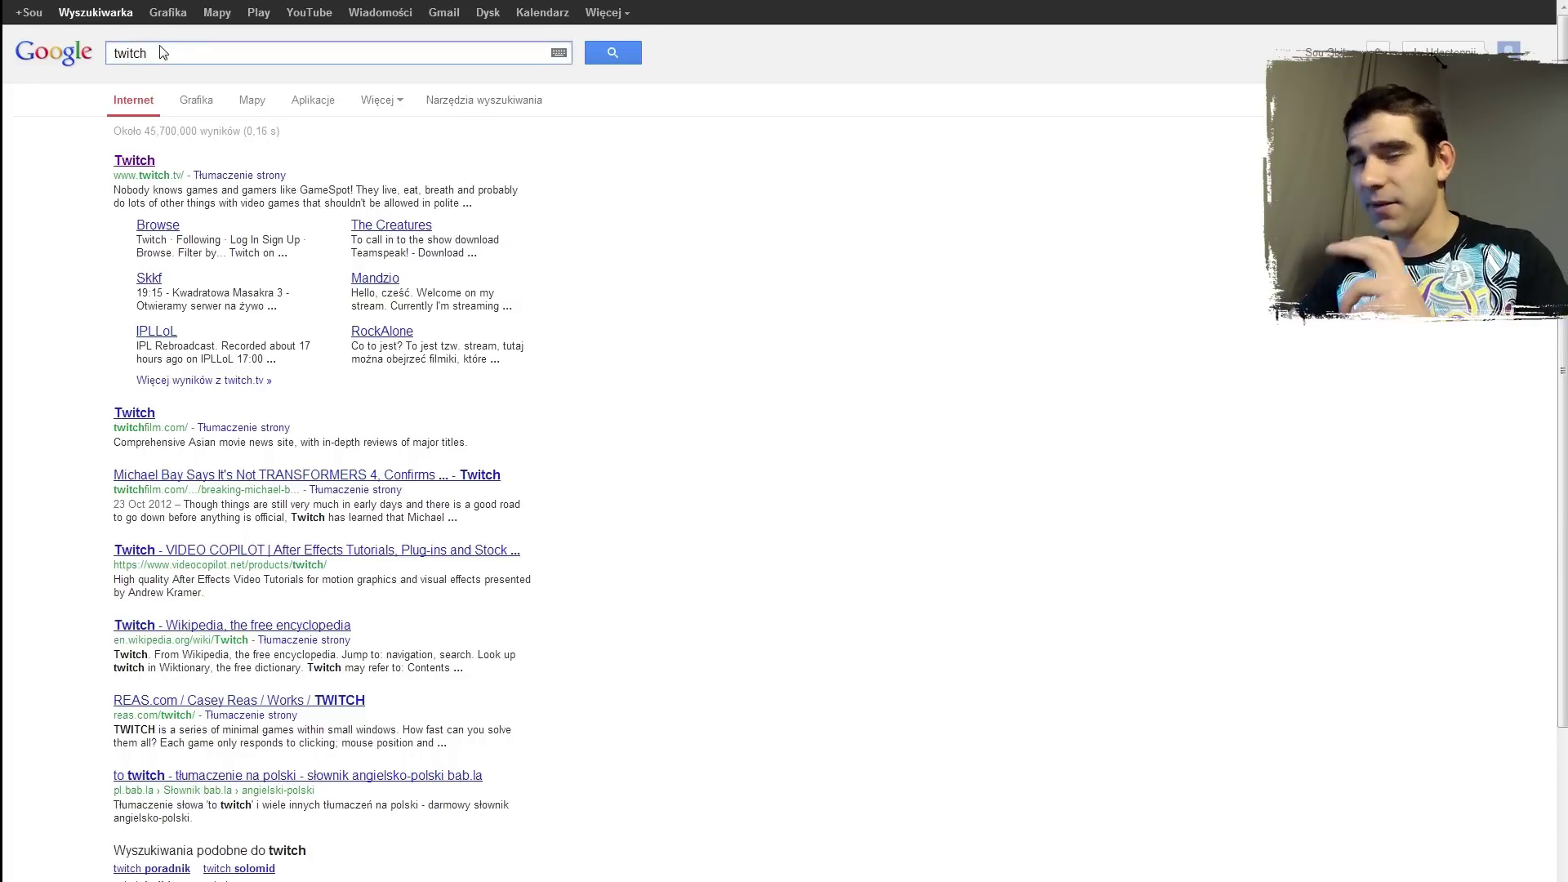
type("key")
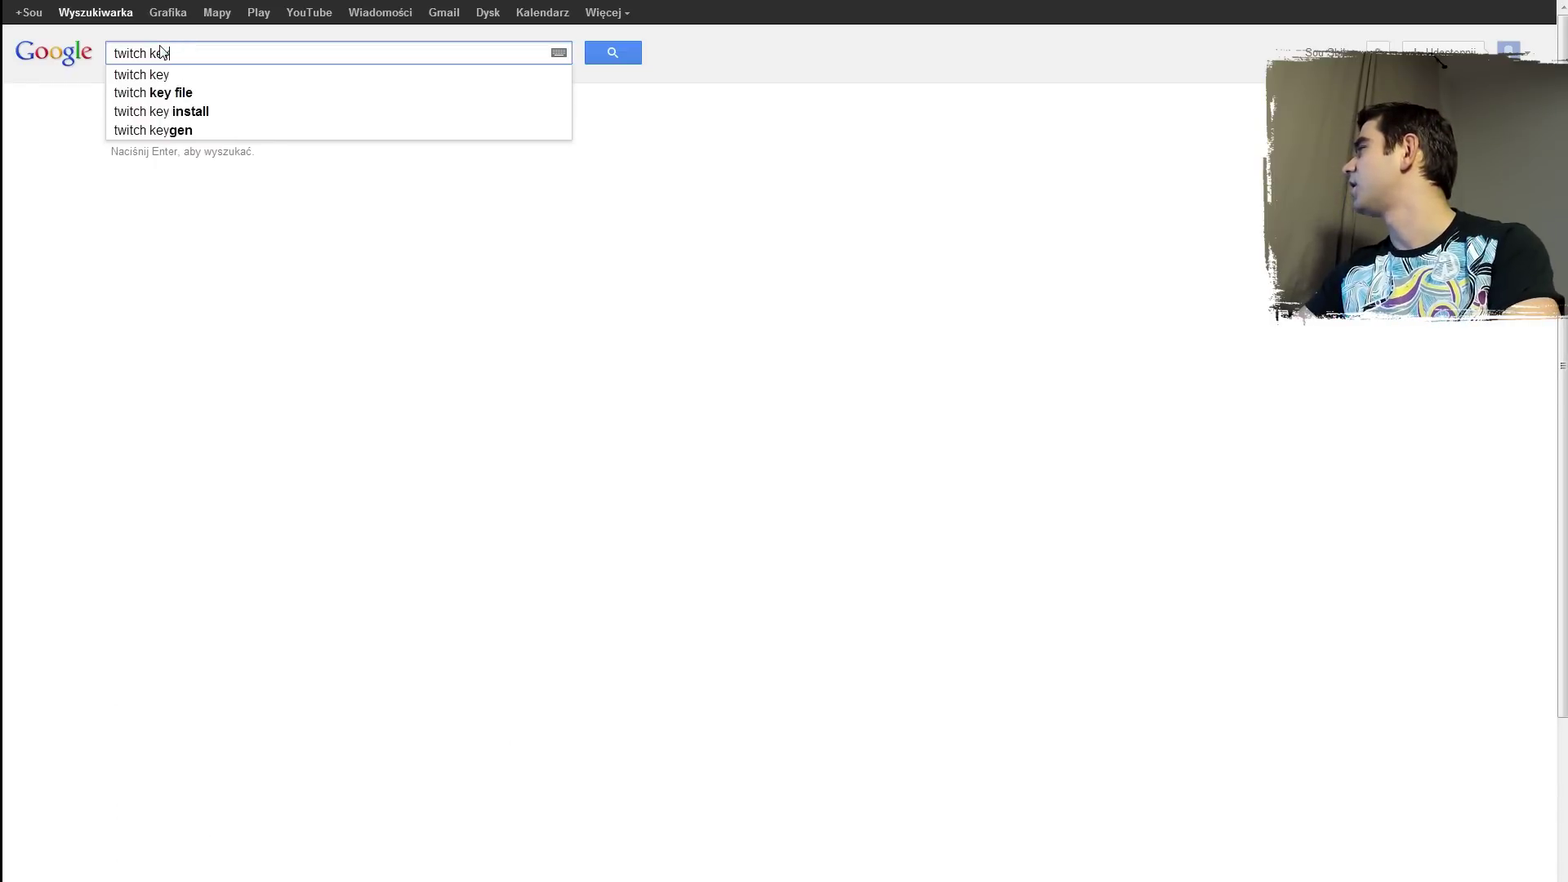
key("Return")
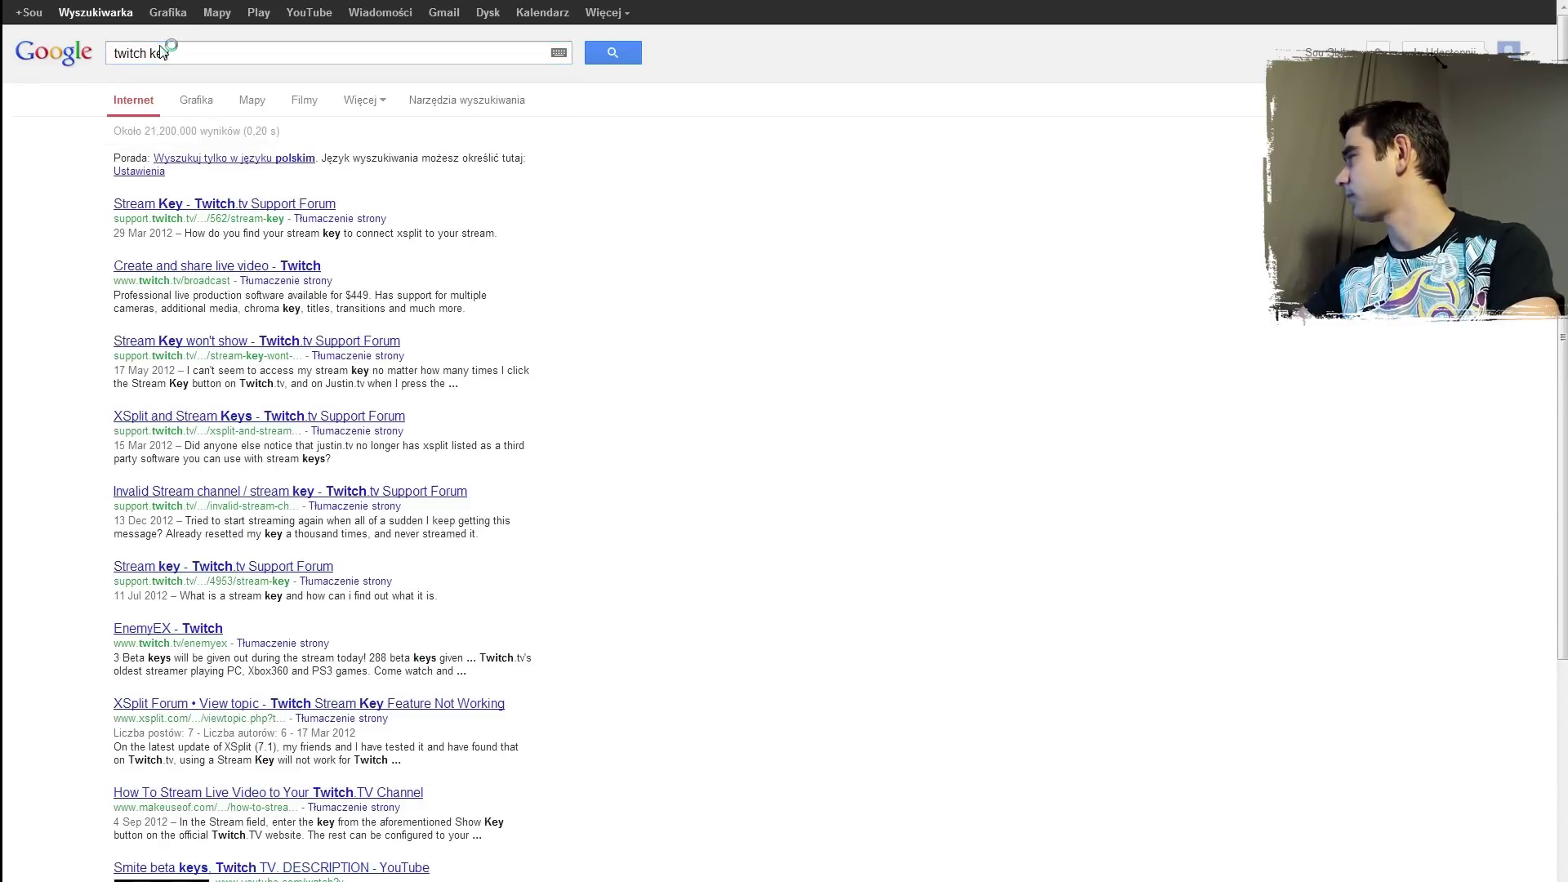
Step: Change the Google search to "twitch stream key" and open Twitch's broadcast page offering the stream key
left_click(164, 53)
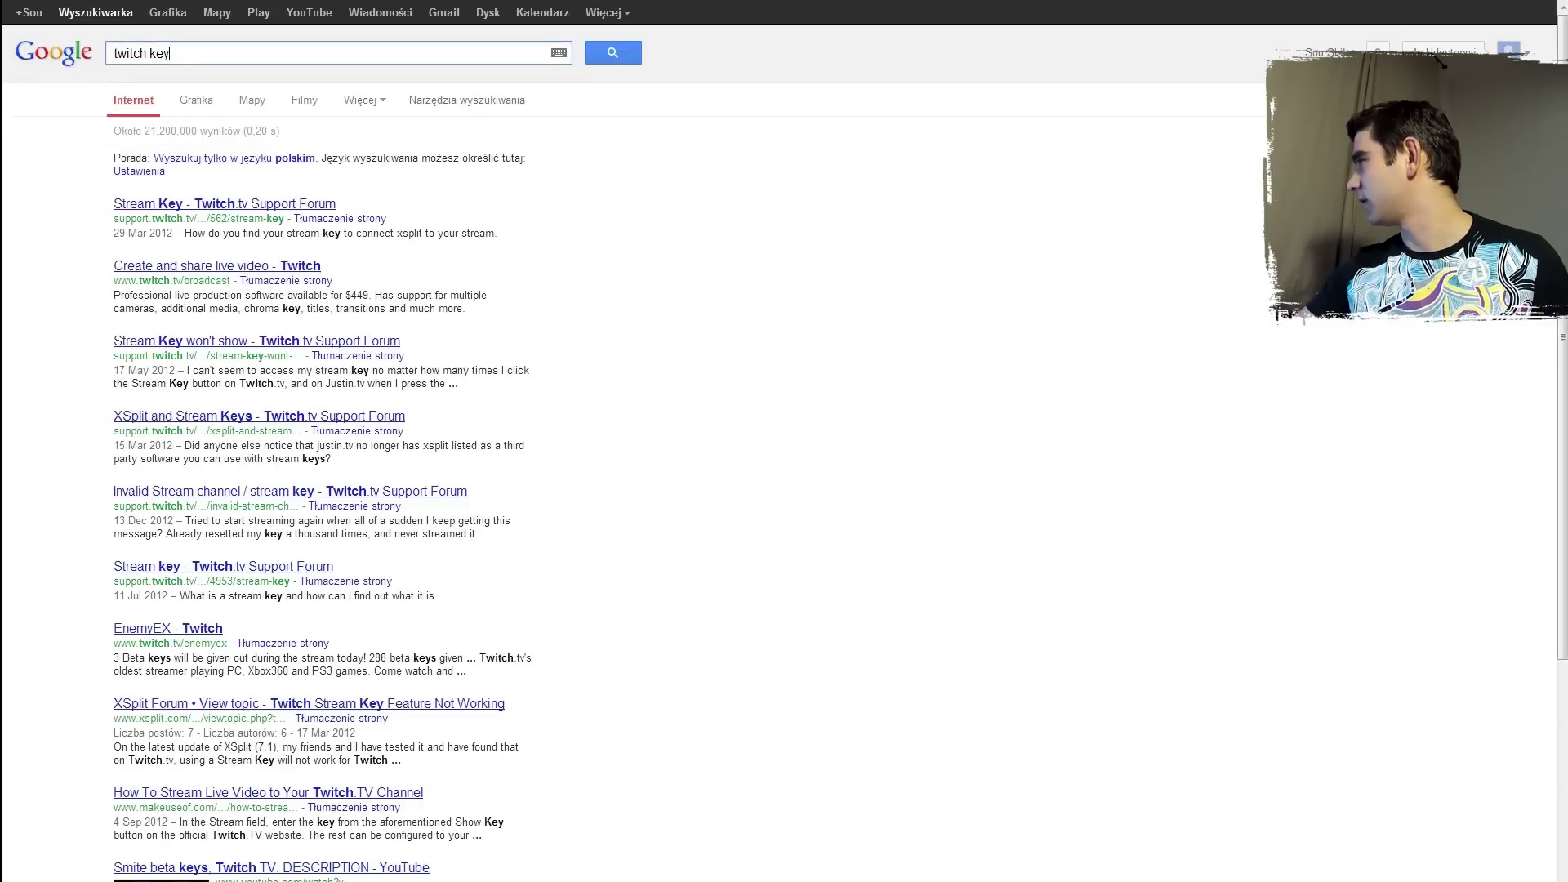
key("BackSpace")
key("BackSpace")
key("BackSpace")
type("s")
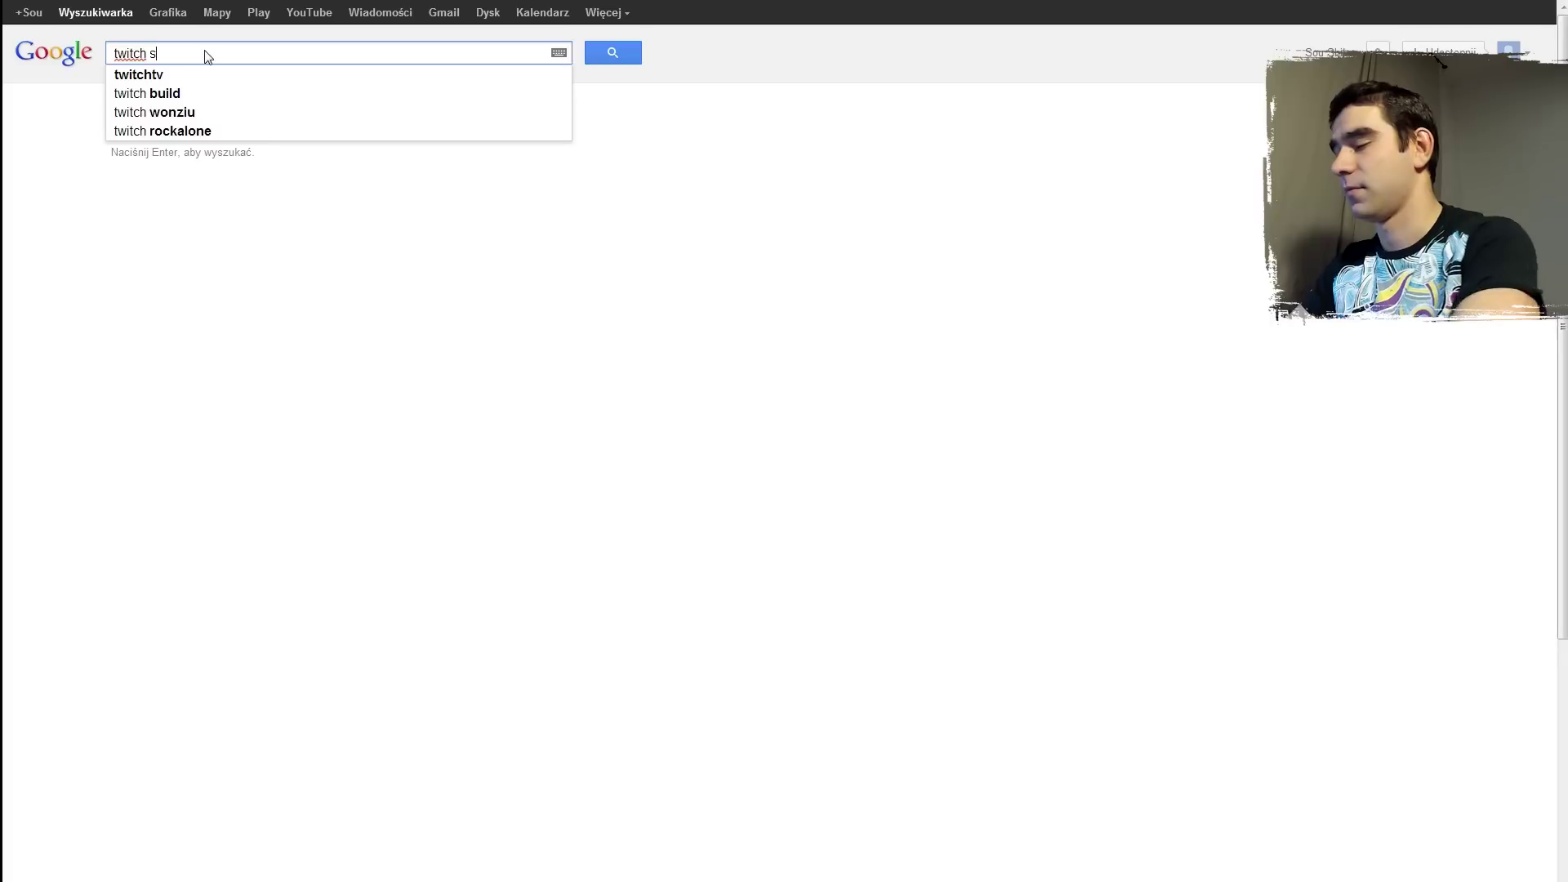
type("tream key")
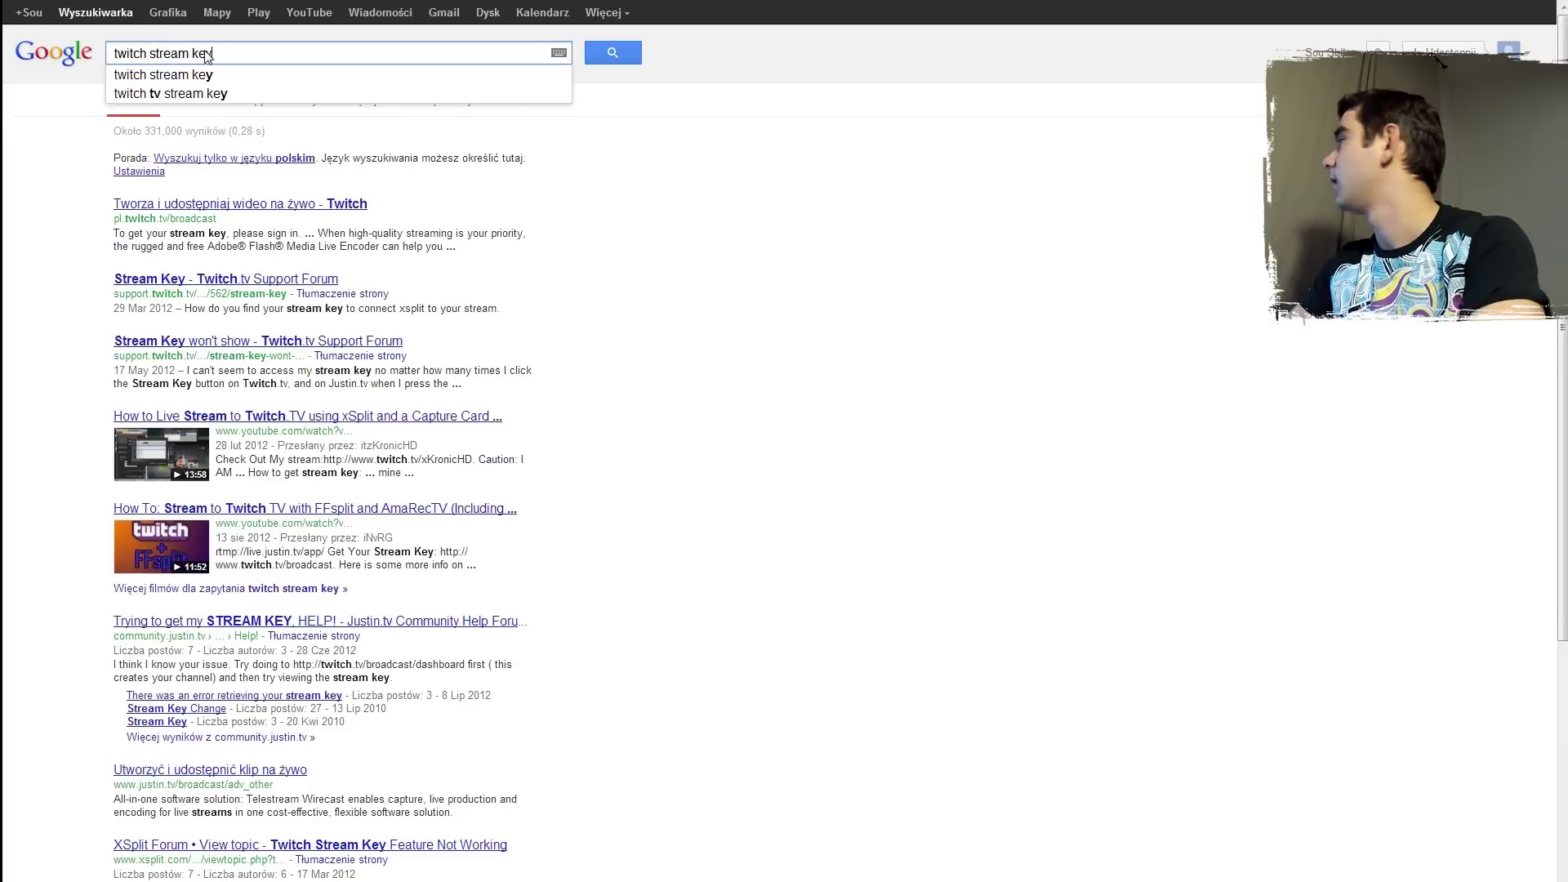
key("Return")
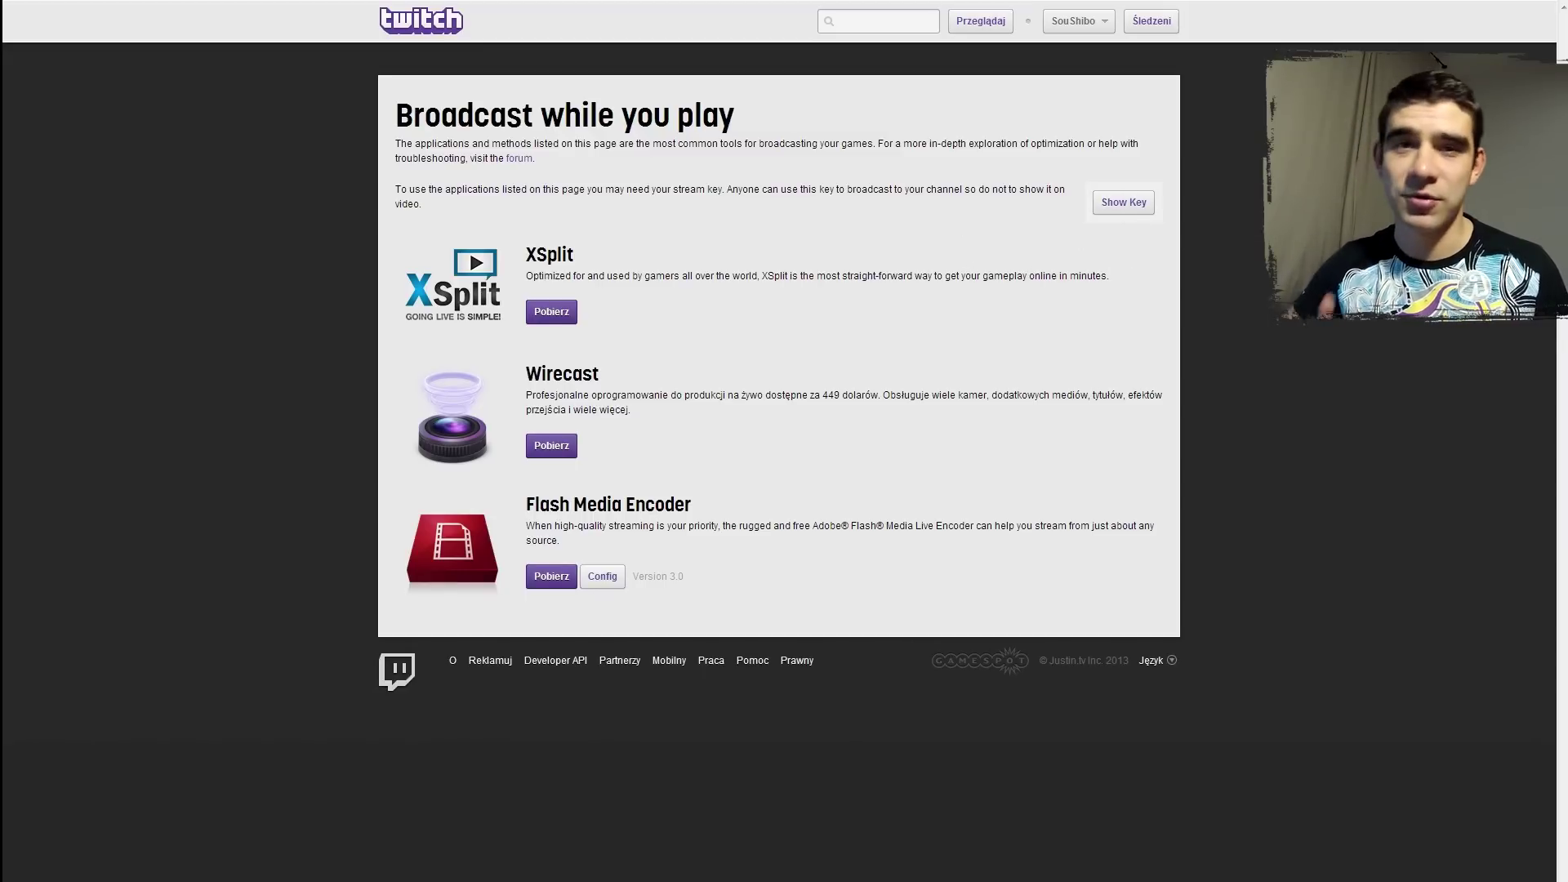
key("alt+Tab")
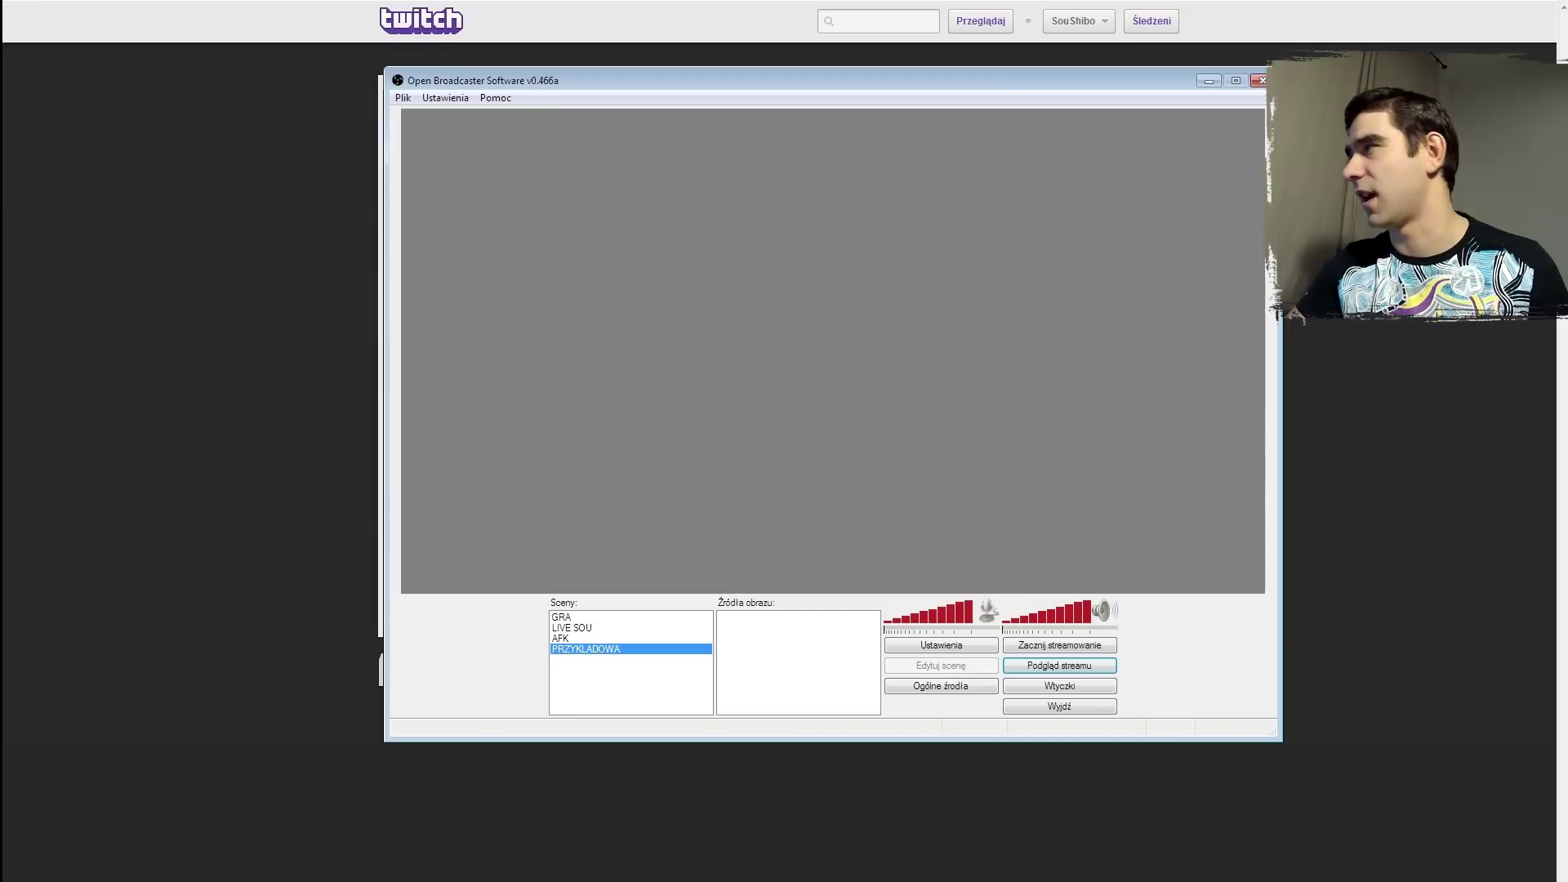
left_click_drag(1116, 77, 1228, 114)
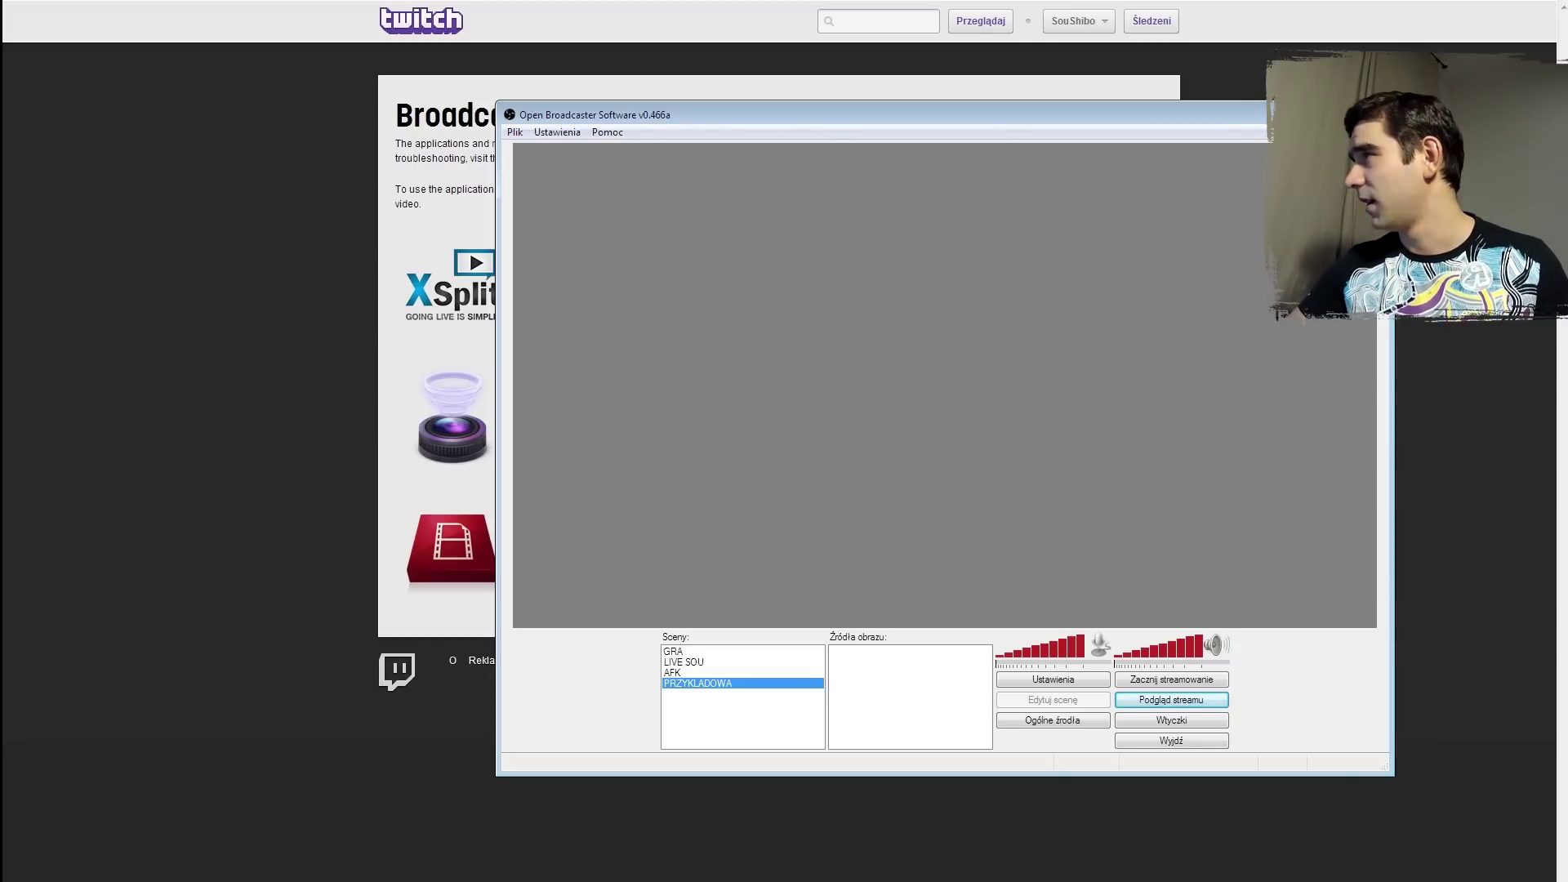
key("alt+Tab")
Step: Open Google in a new browser tab and search for "speedtest"
key("ctrl+t")
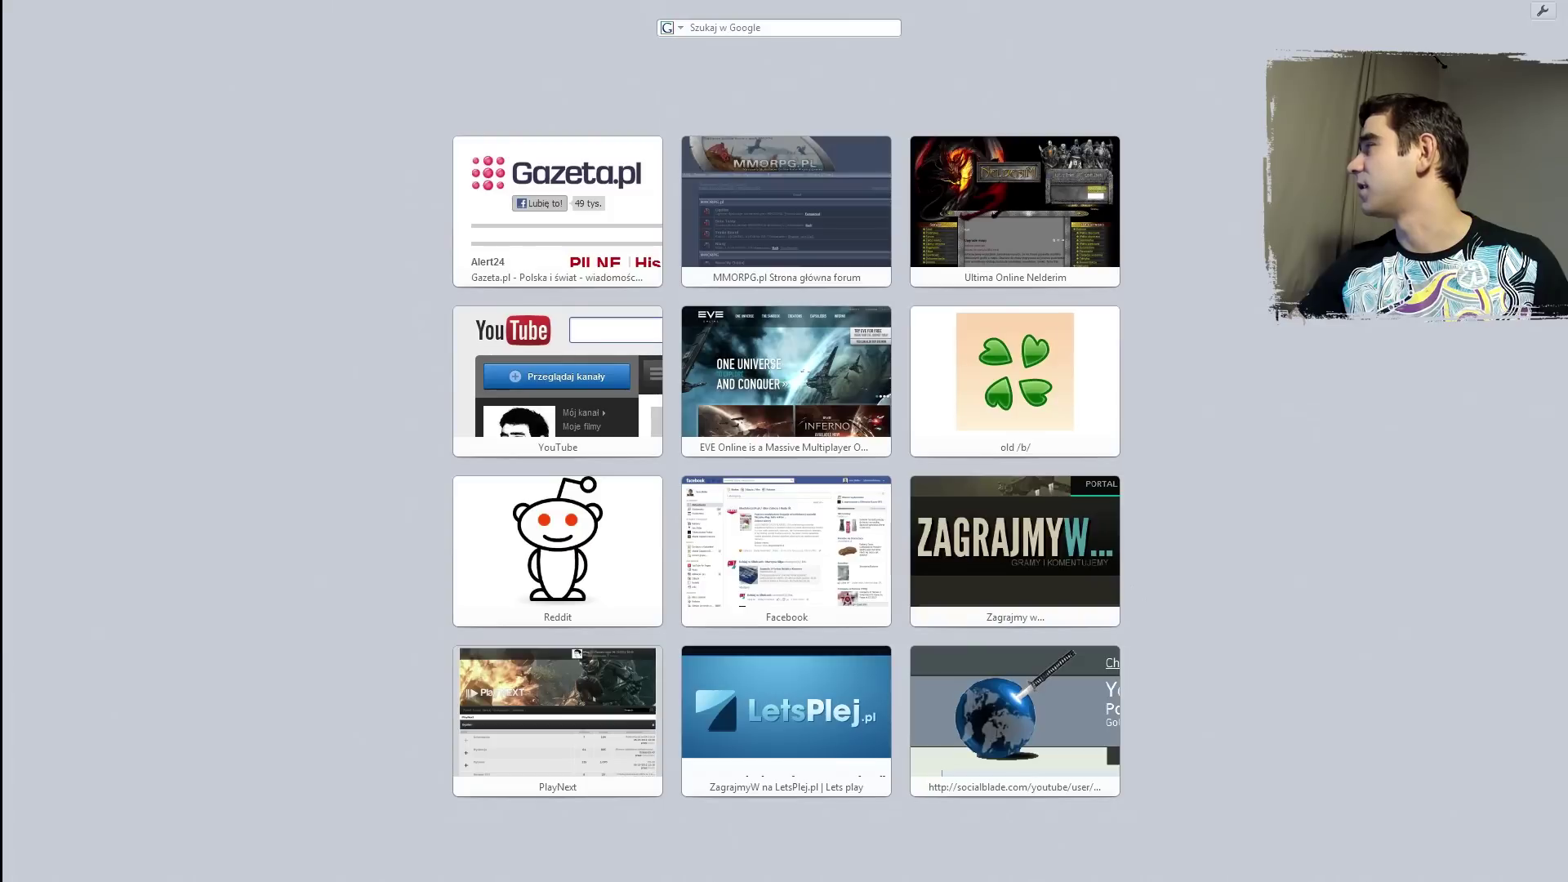
type("goo")
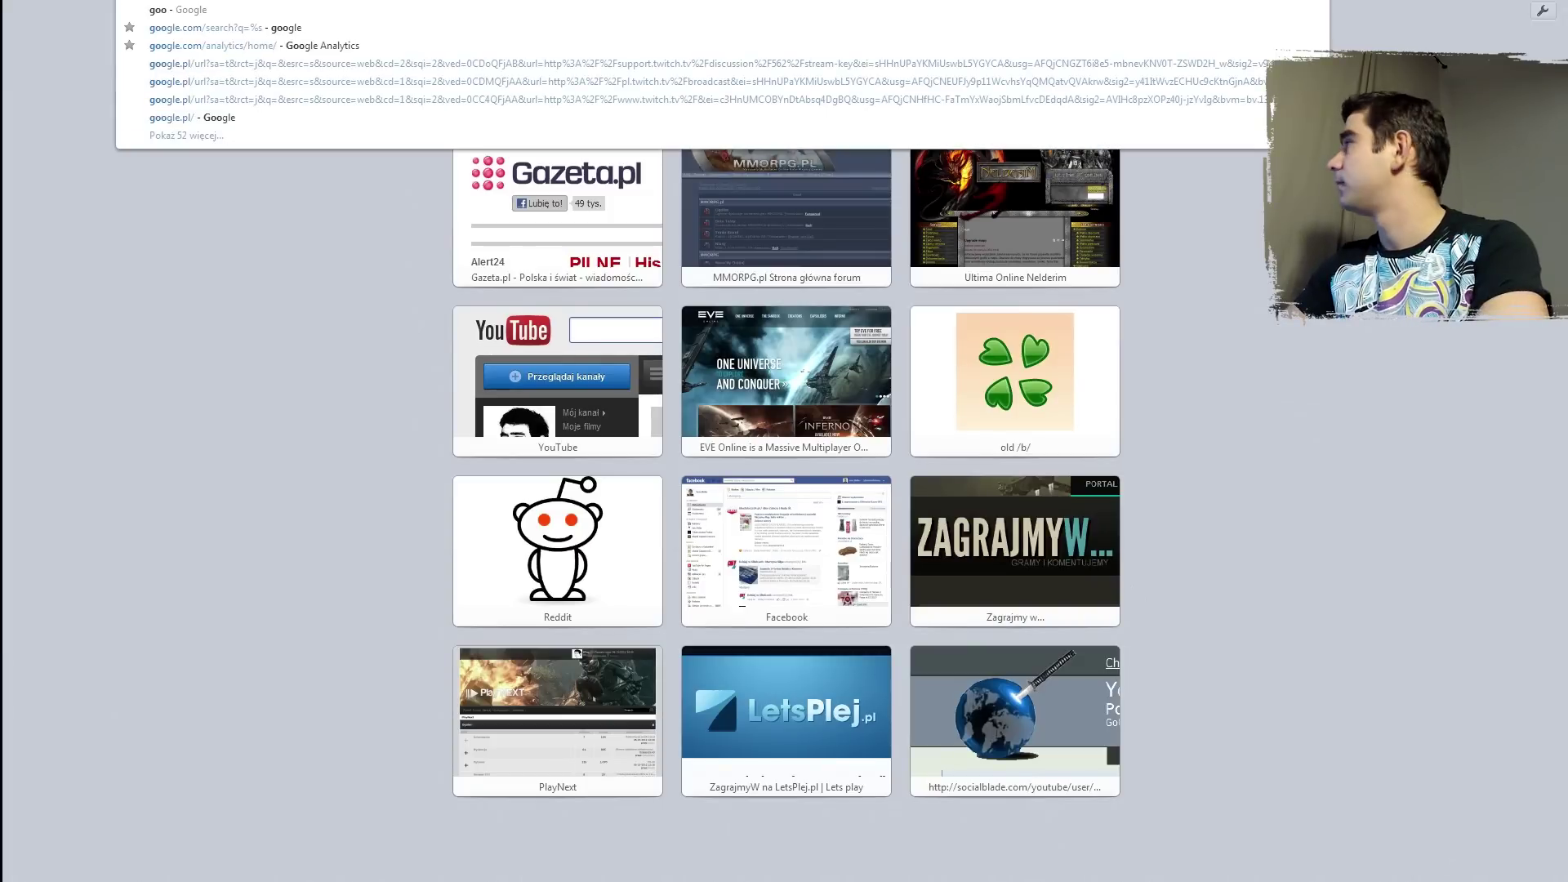
key("Return")
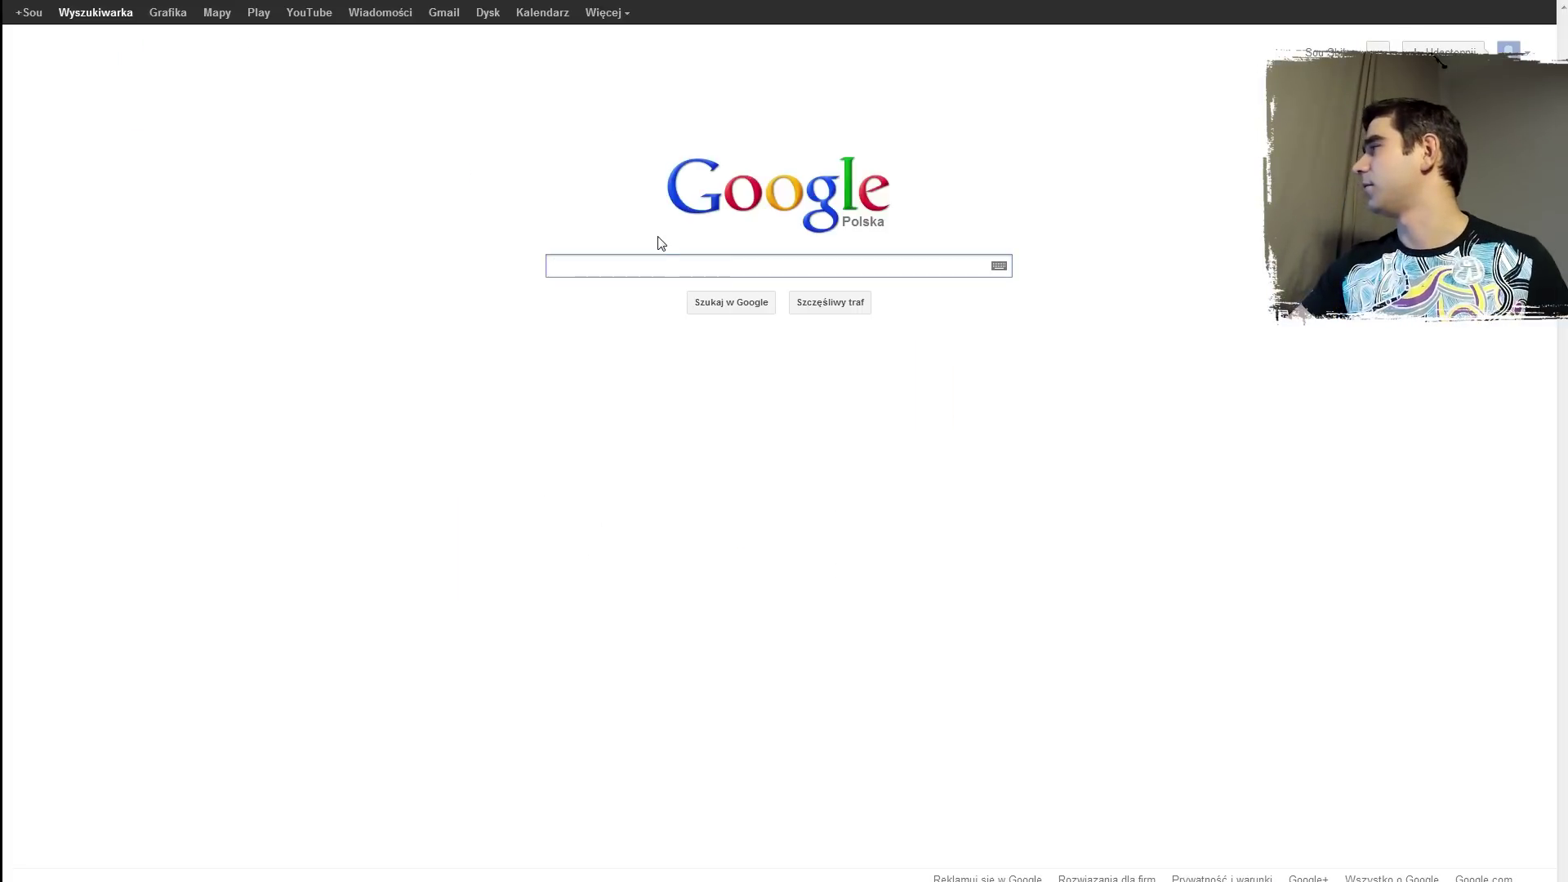
type("speedtest")
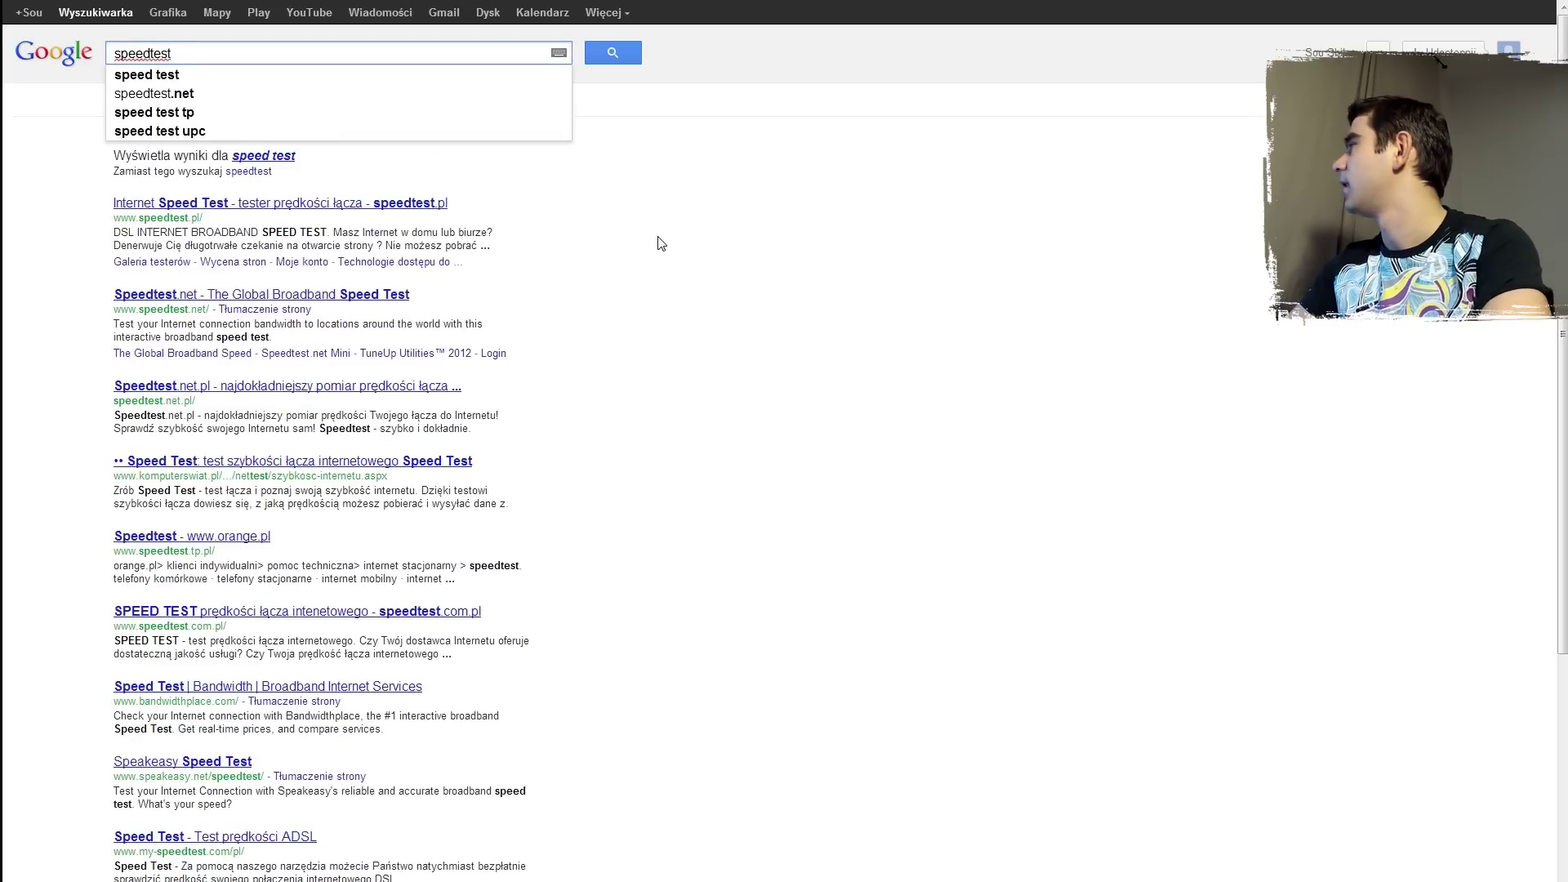
key("Return")
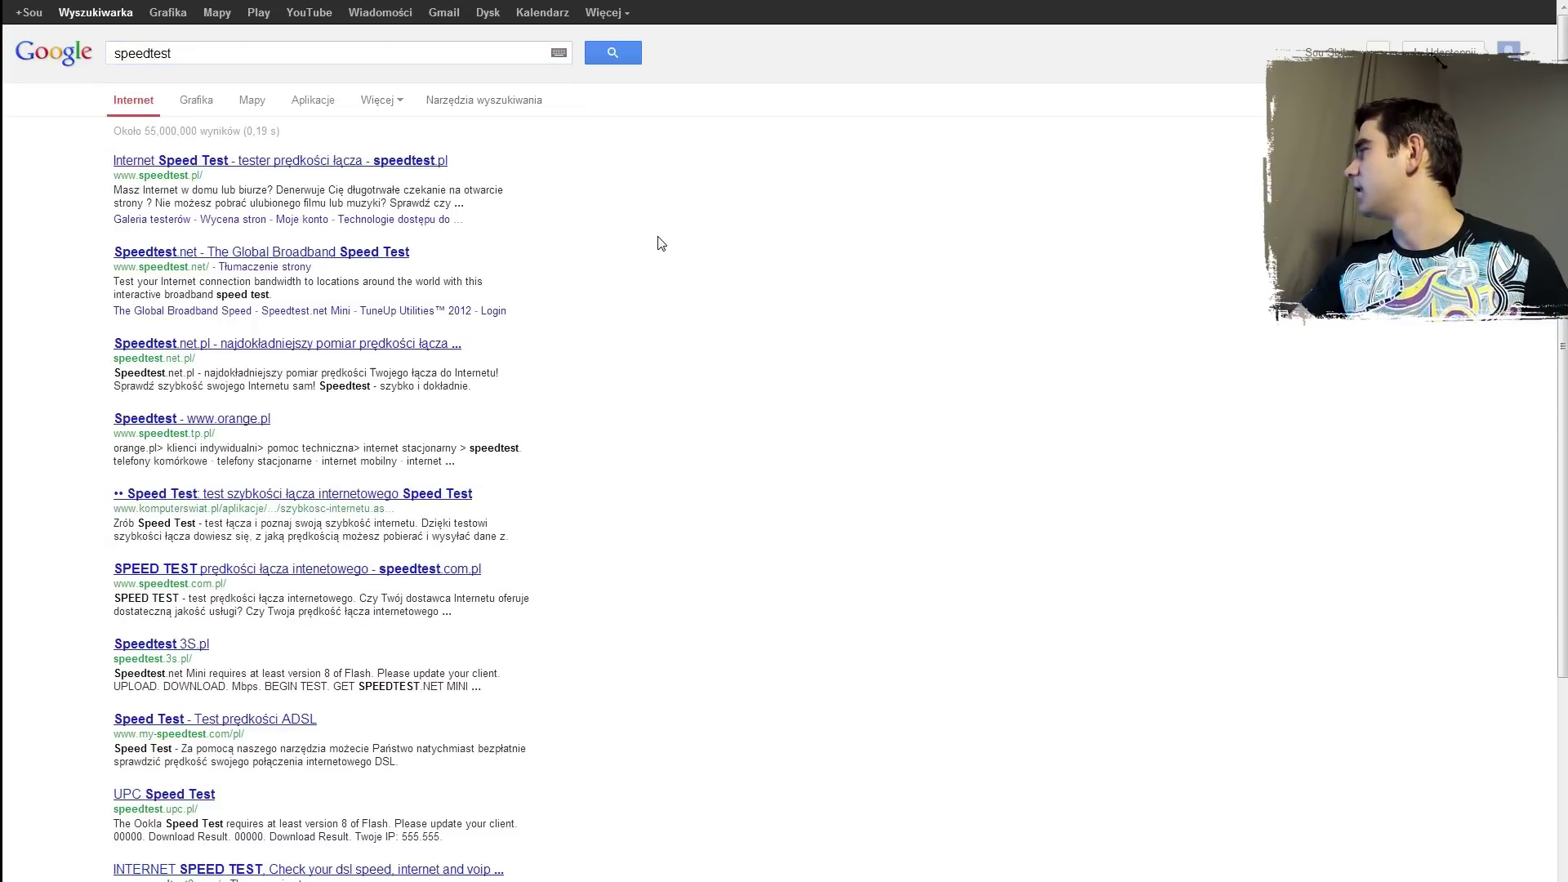
Step: Open Speedtest.net from the search results and run the internet connection speed test
left_click(198, 163)
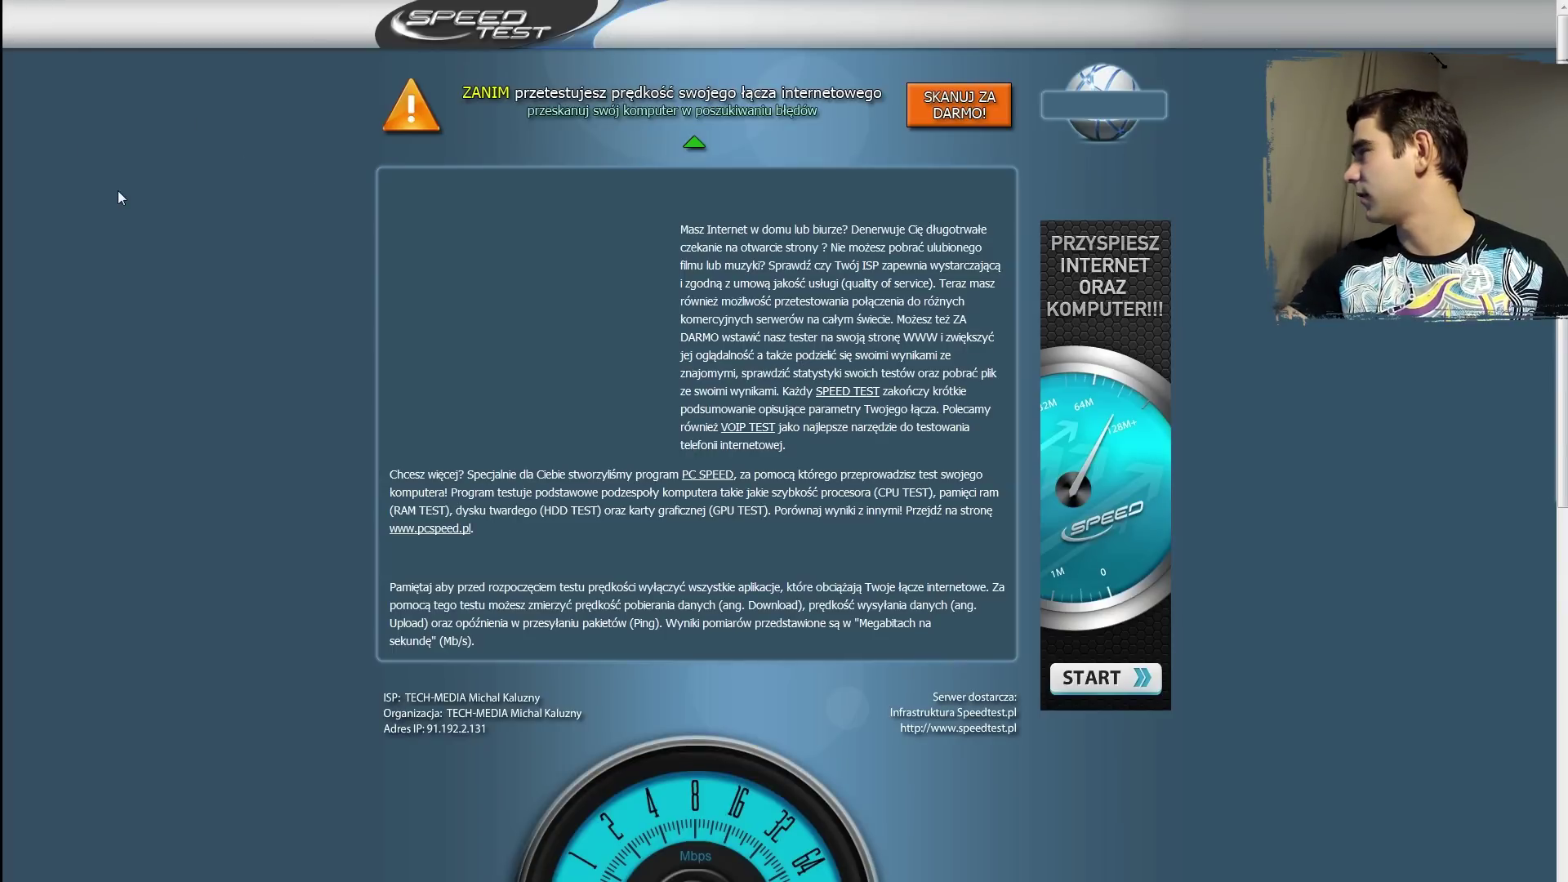
key("alt+Left")
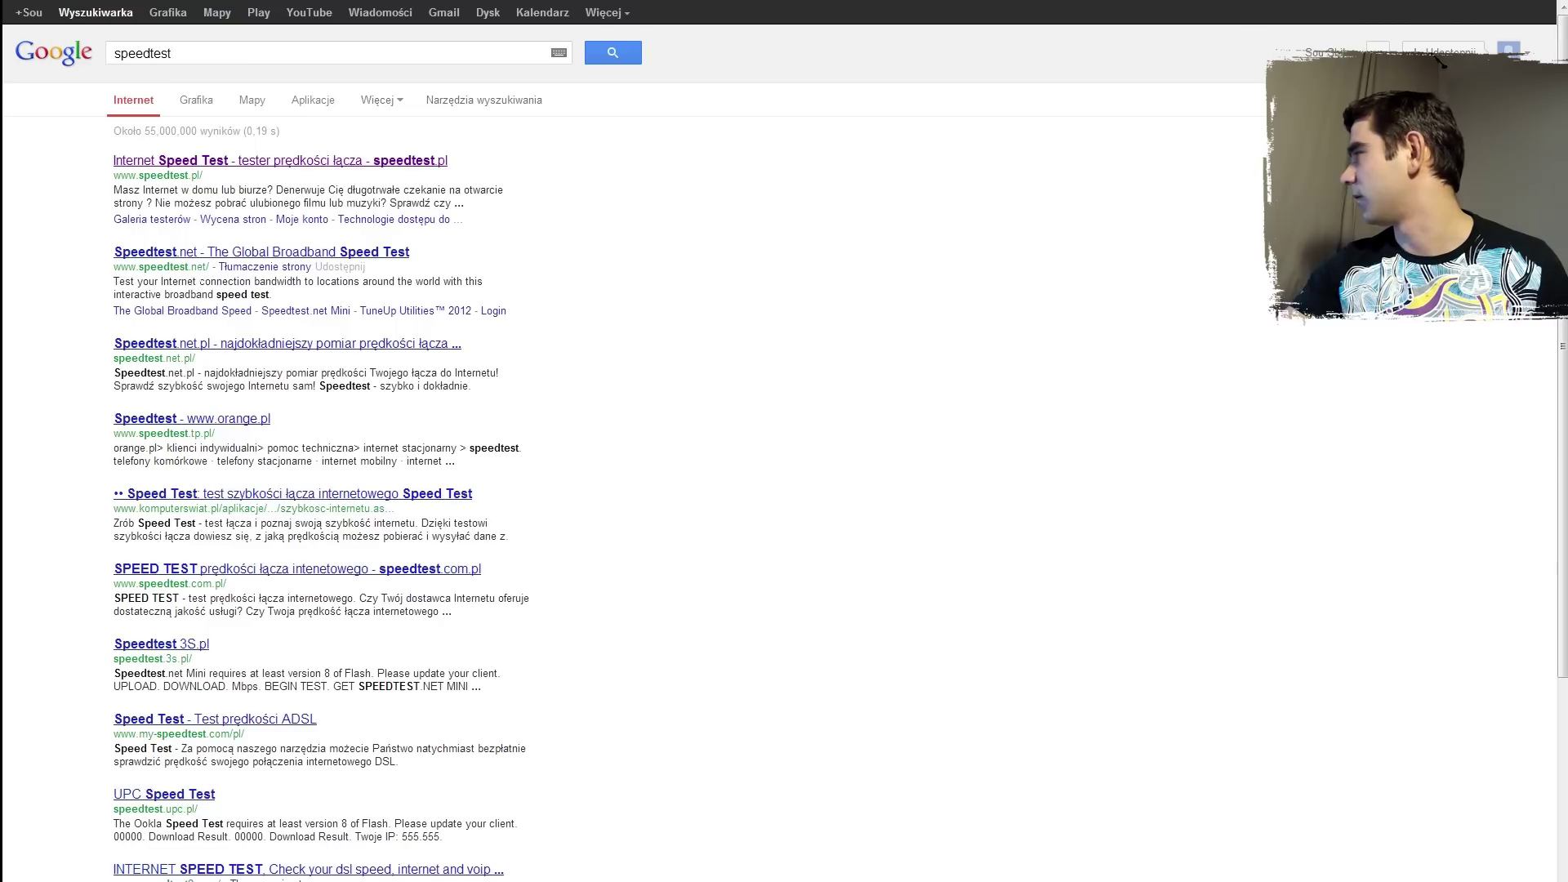
left_click(223, 252)
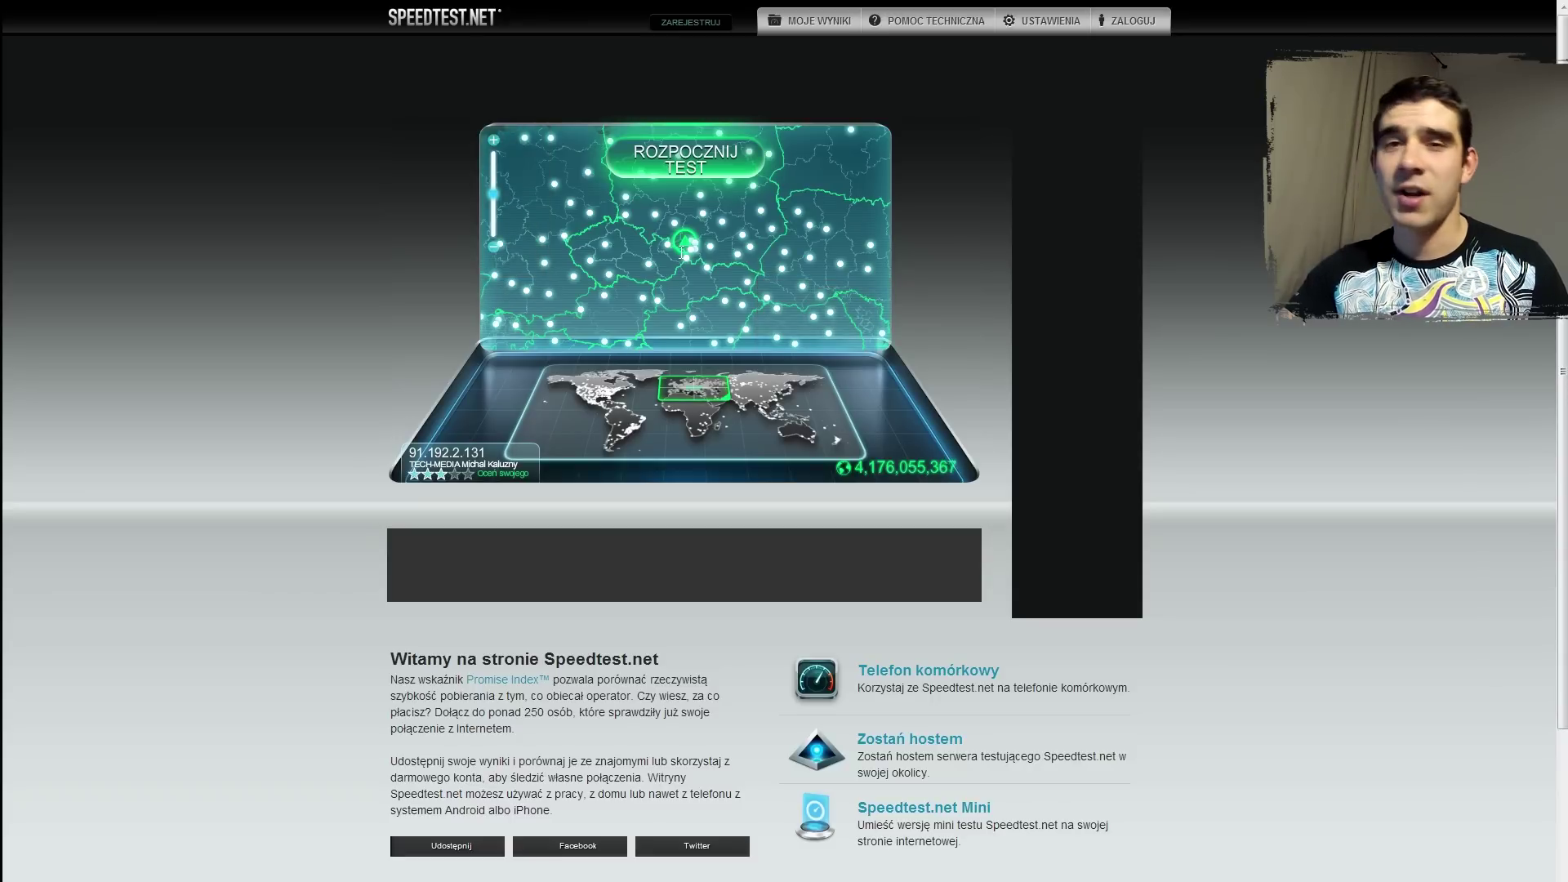
left_click(704, 155)
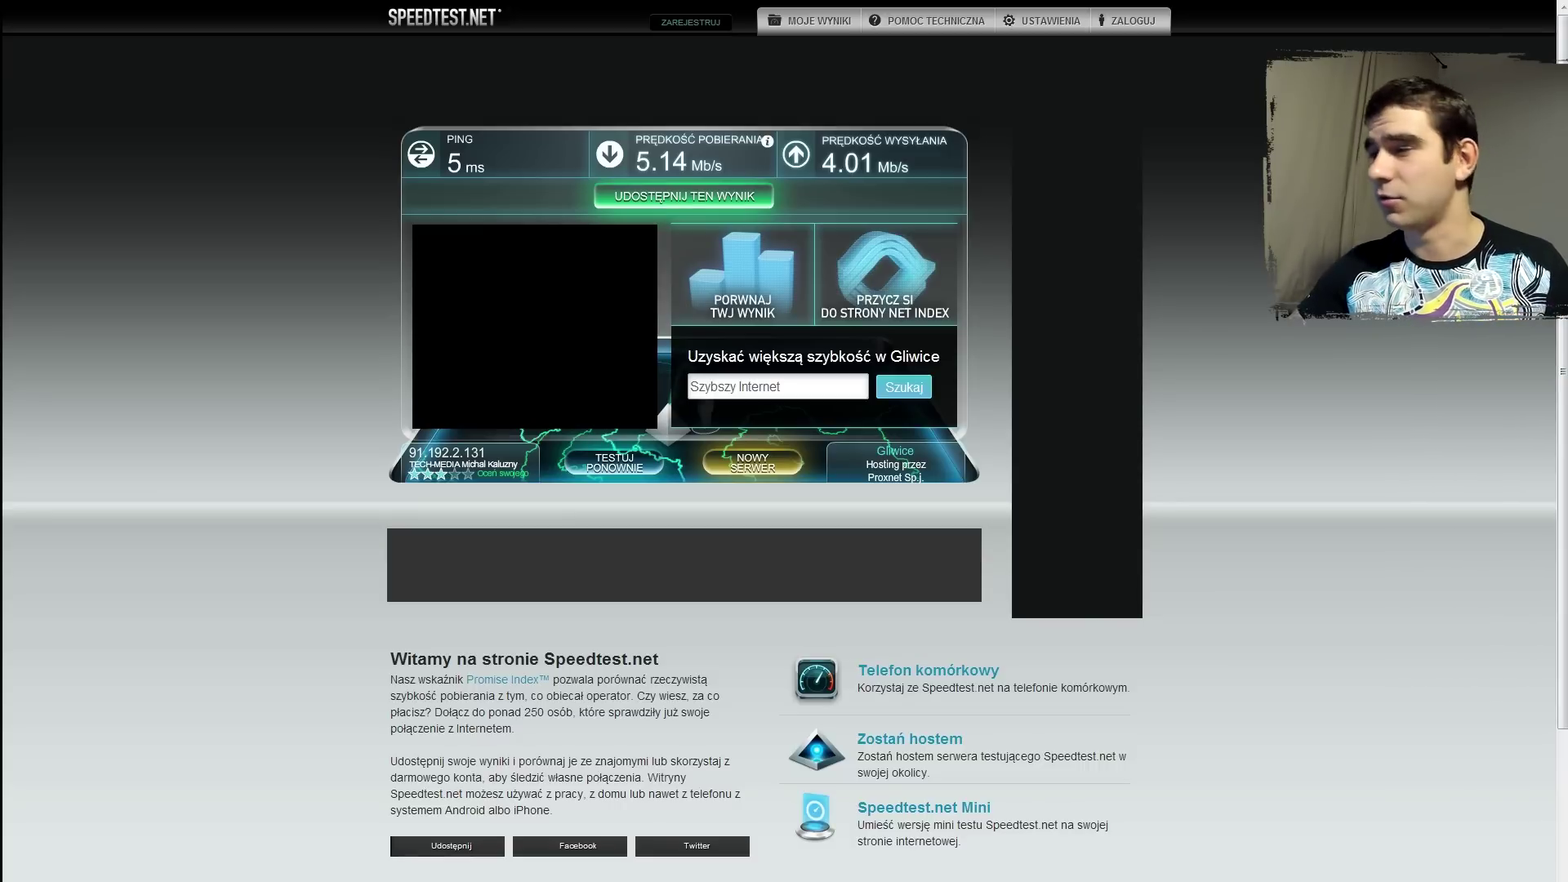
Step: Switch to Open Broadcaster Software, open its settings window and check the available profiles in the general section
key("alt+Tab")
left_click_drag(912, 116, 960, 105)
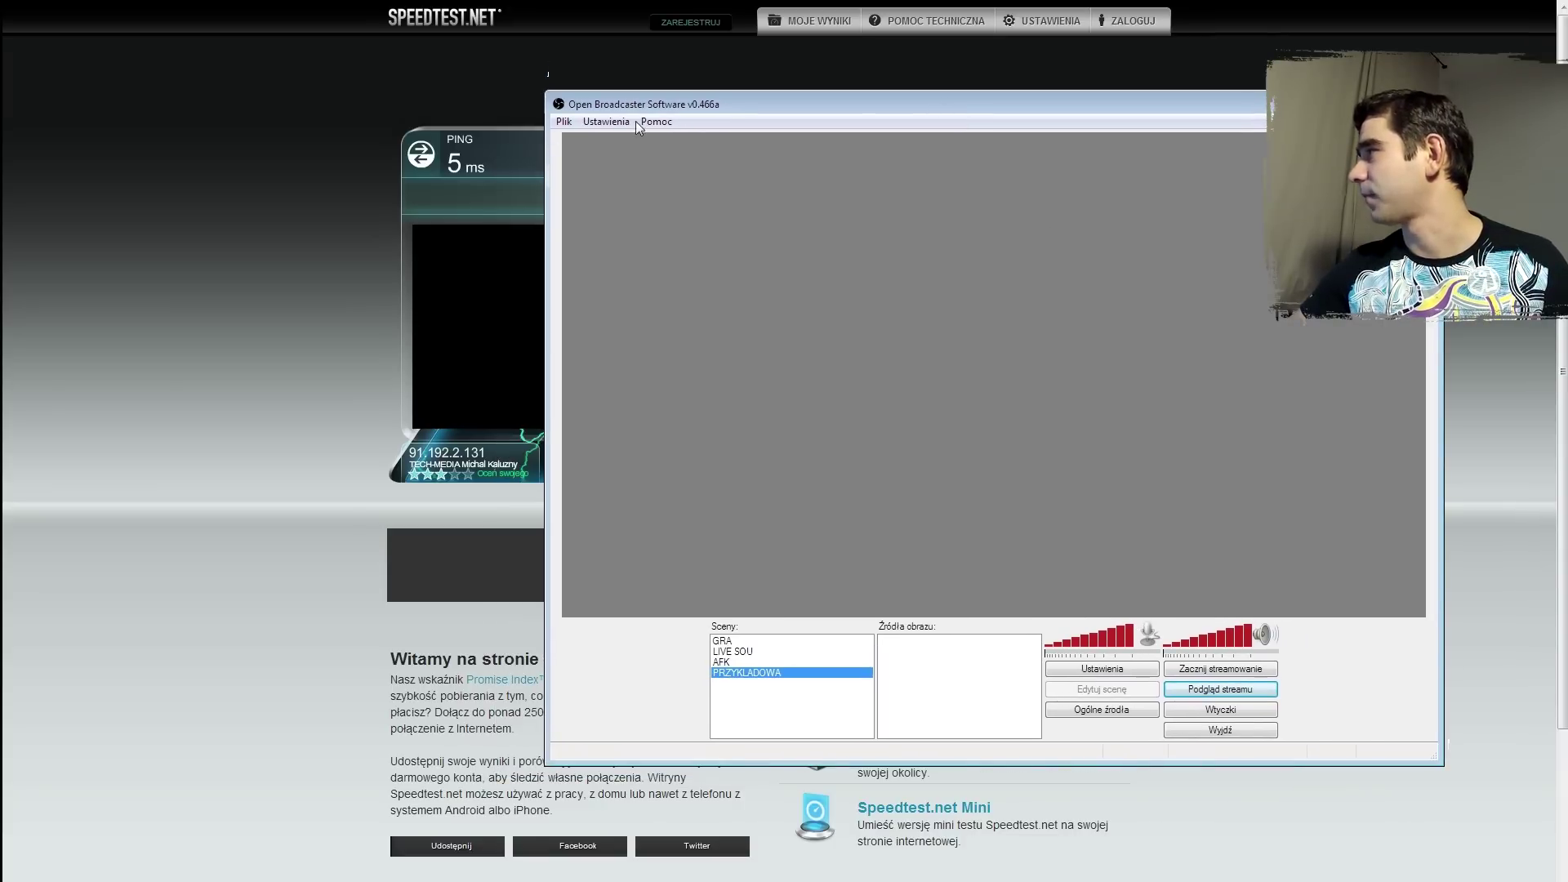
left_click(608, 122)
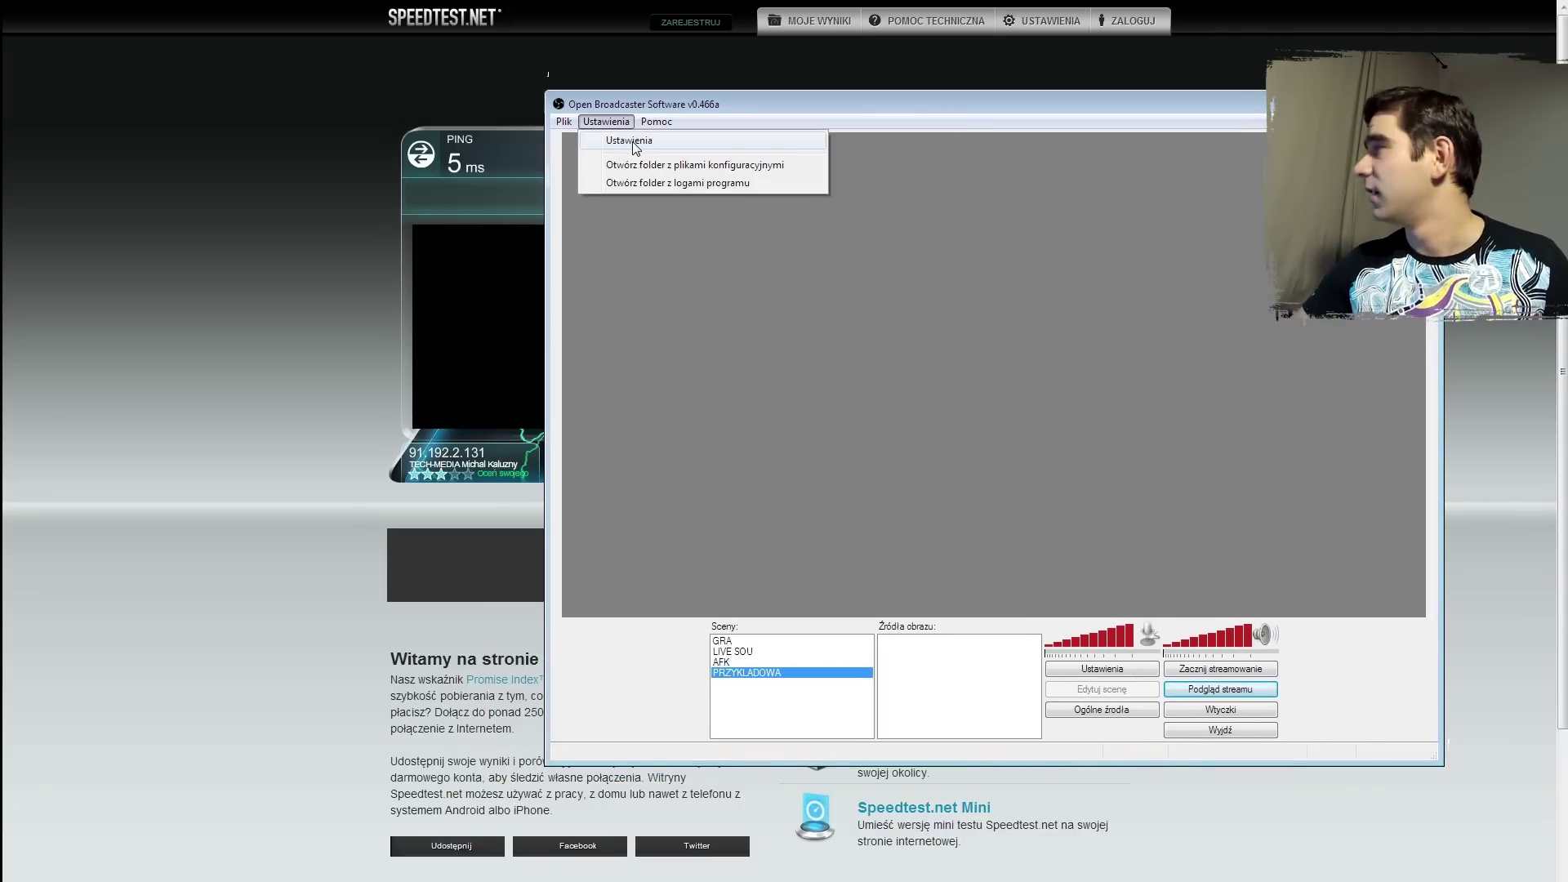
left_click(634, 147)
left_click_drag(752, 168, 947, 200)
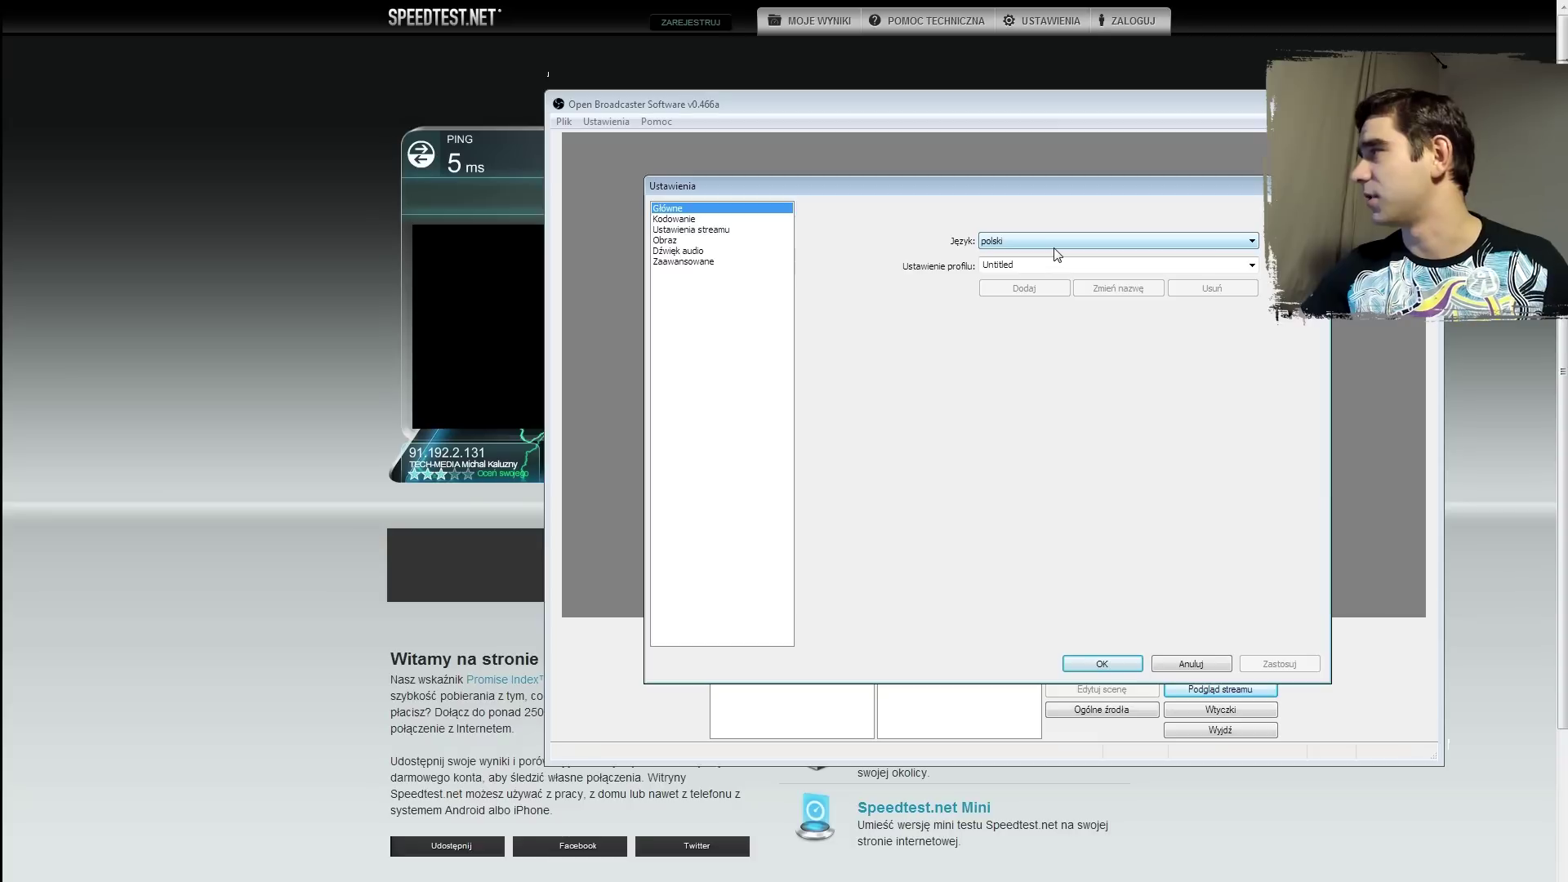
left_click(1251, 264)
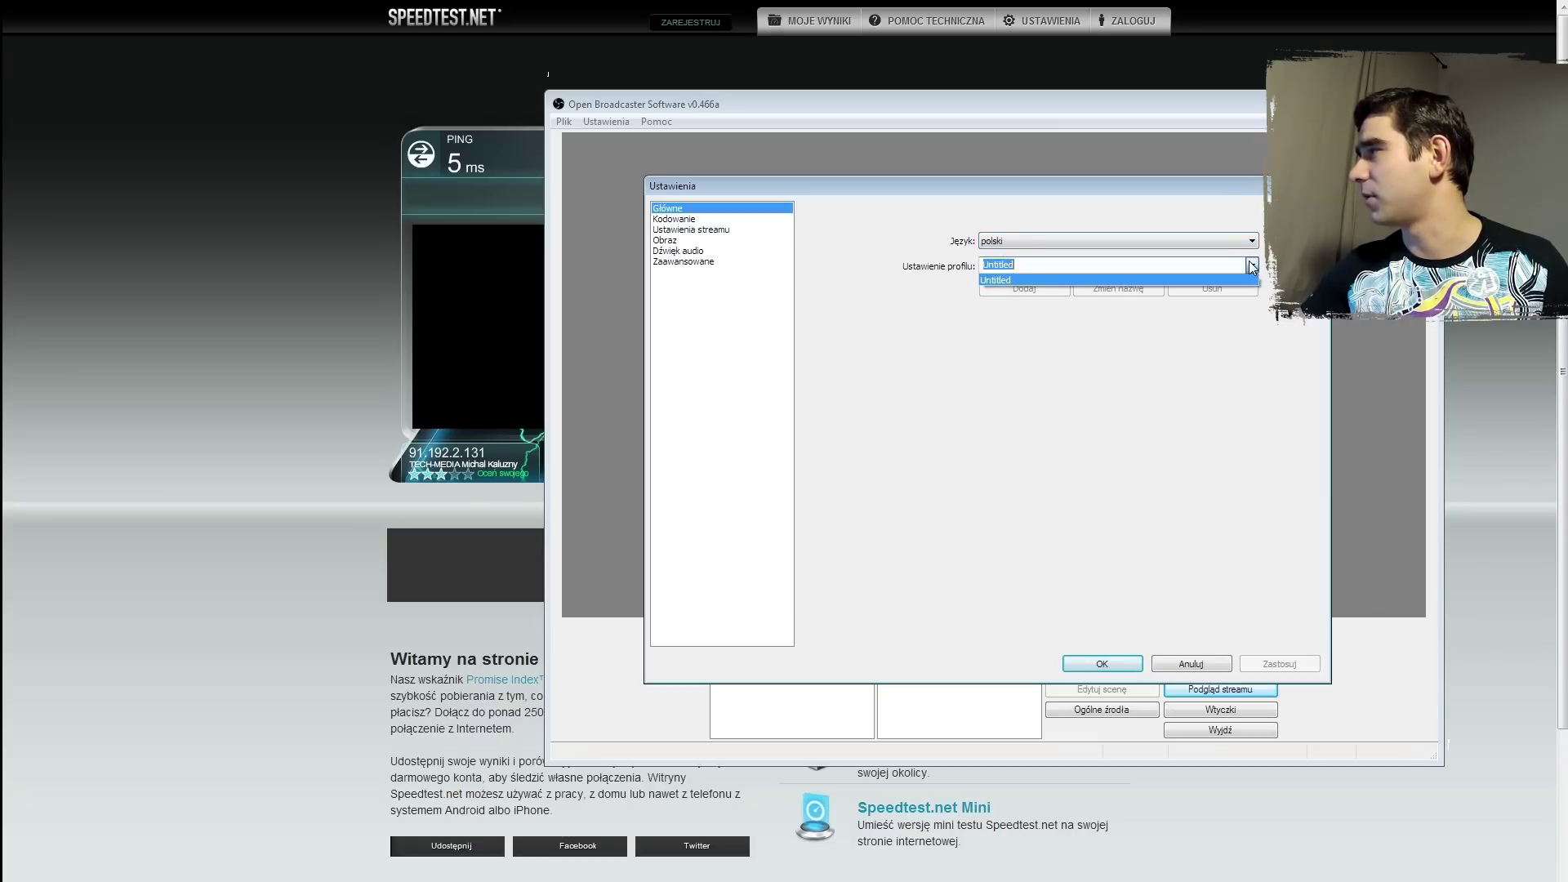
left_click(1251, 264)
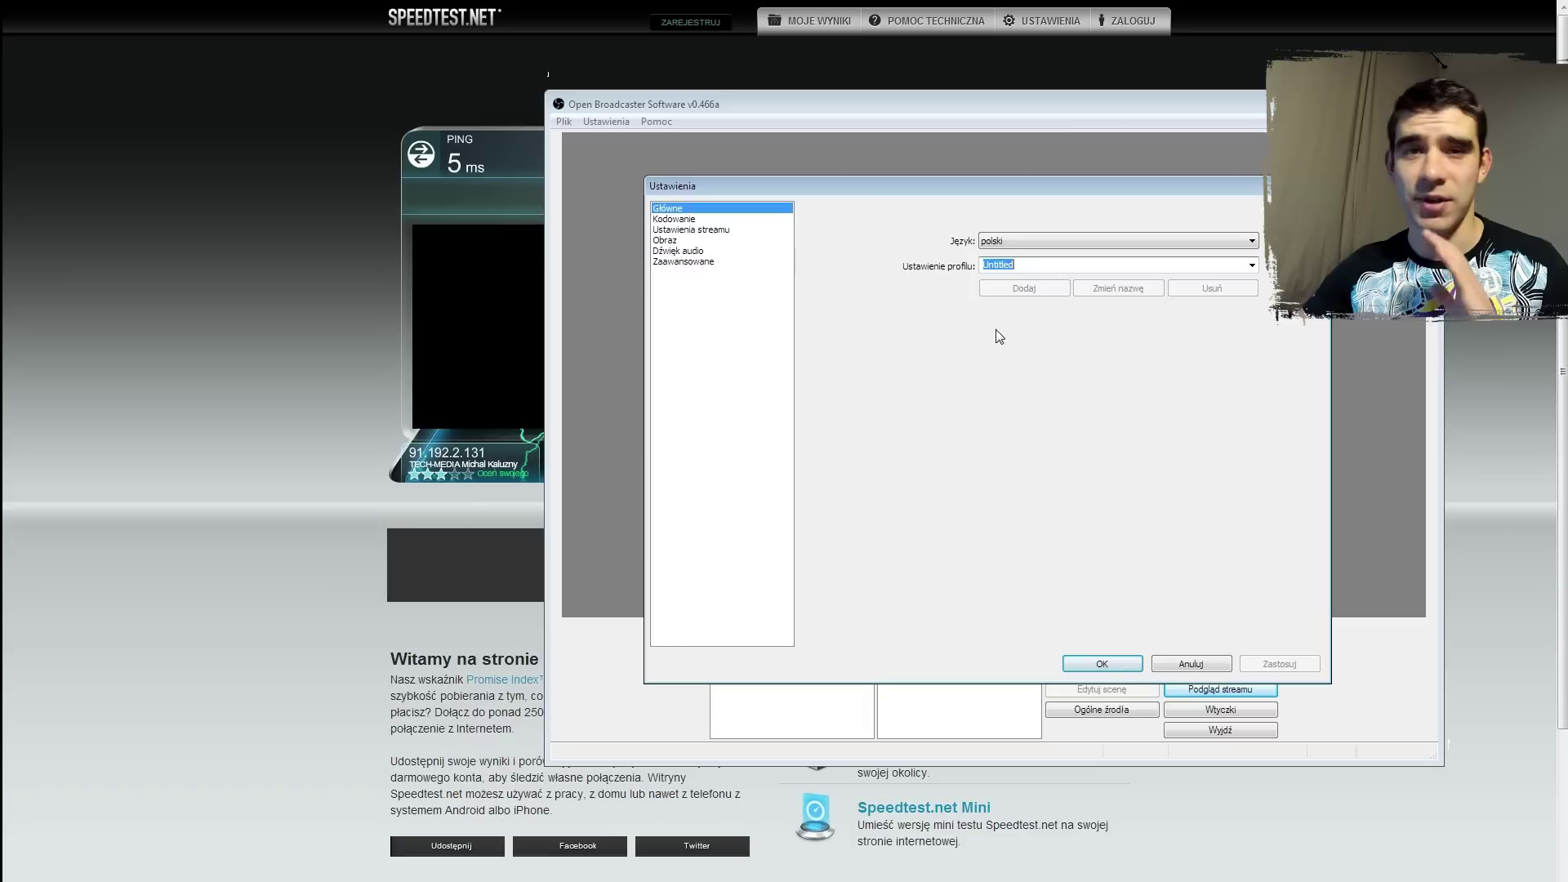
Step: Open the encoding settings and examine the available video quality levels
left_click(728, 218)
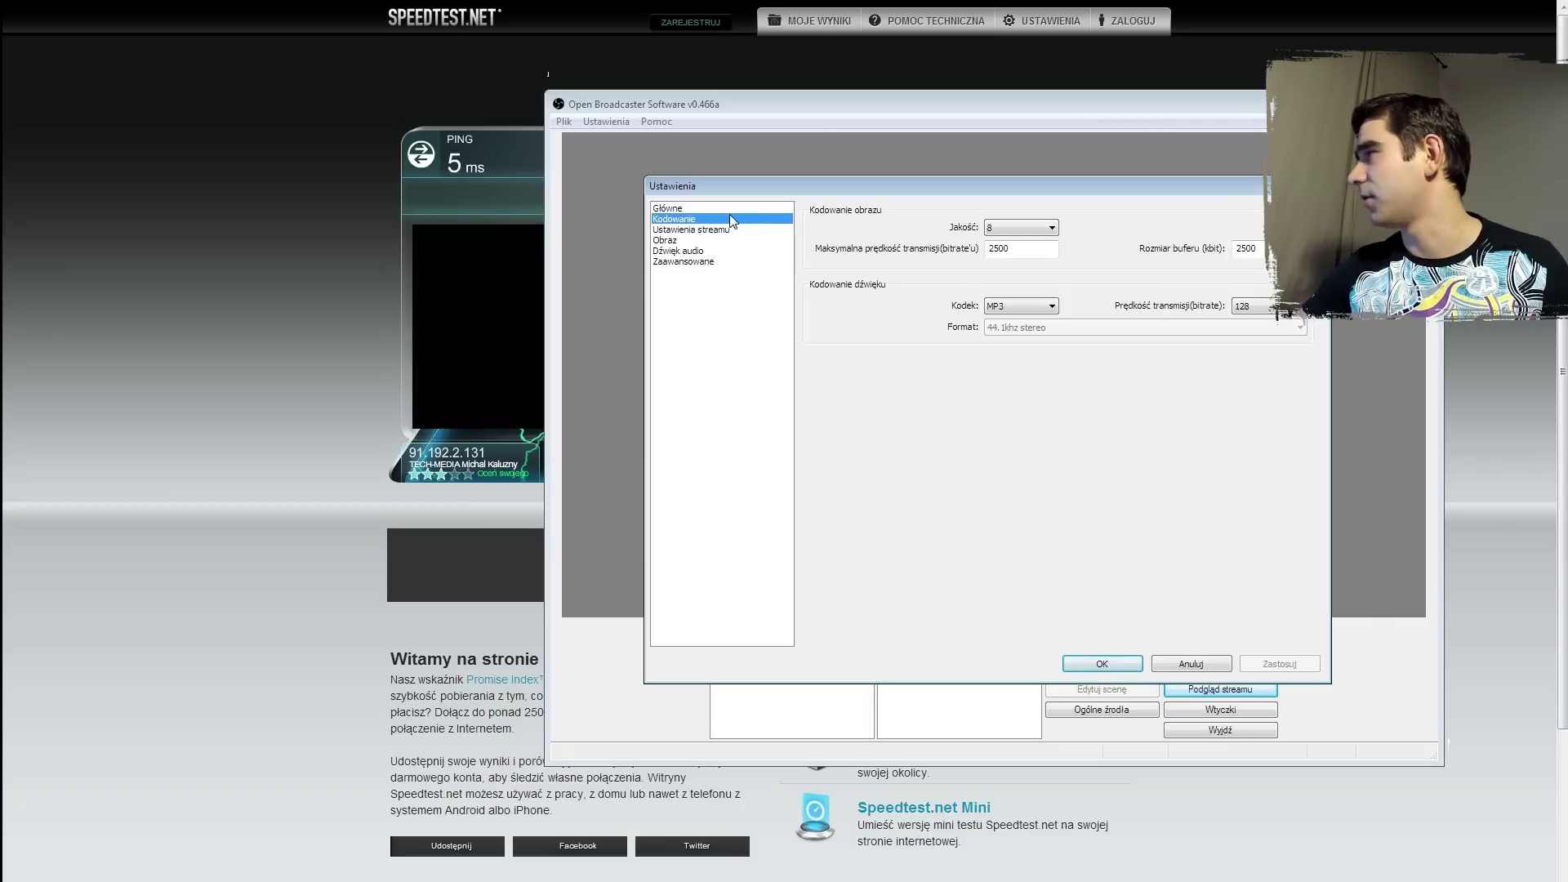
left_click(1036, 234)
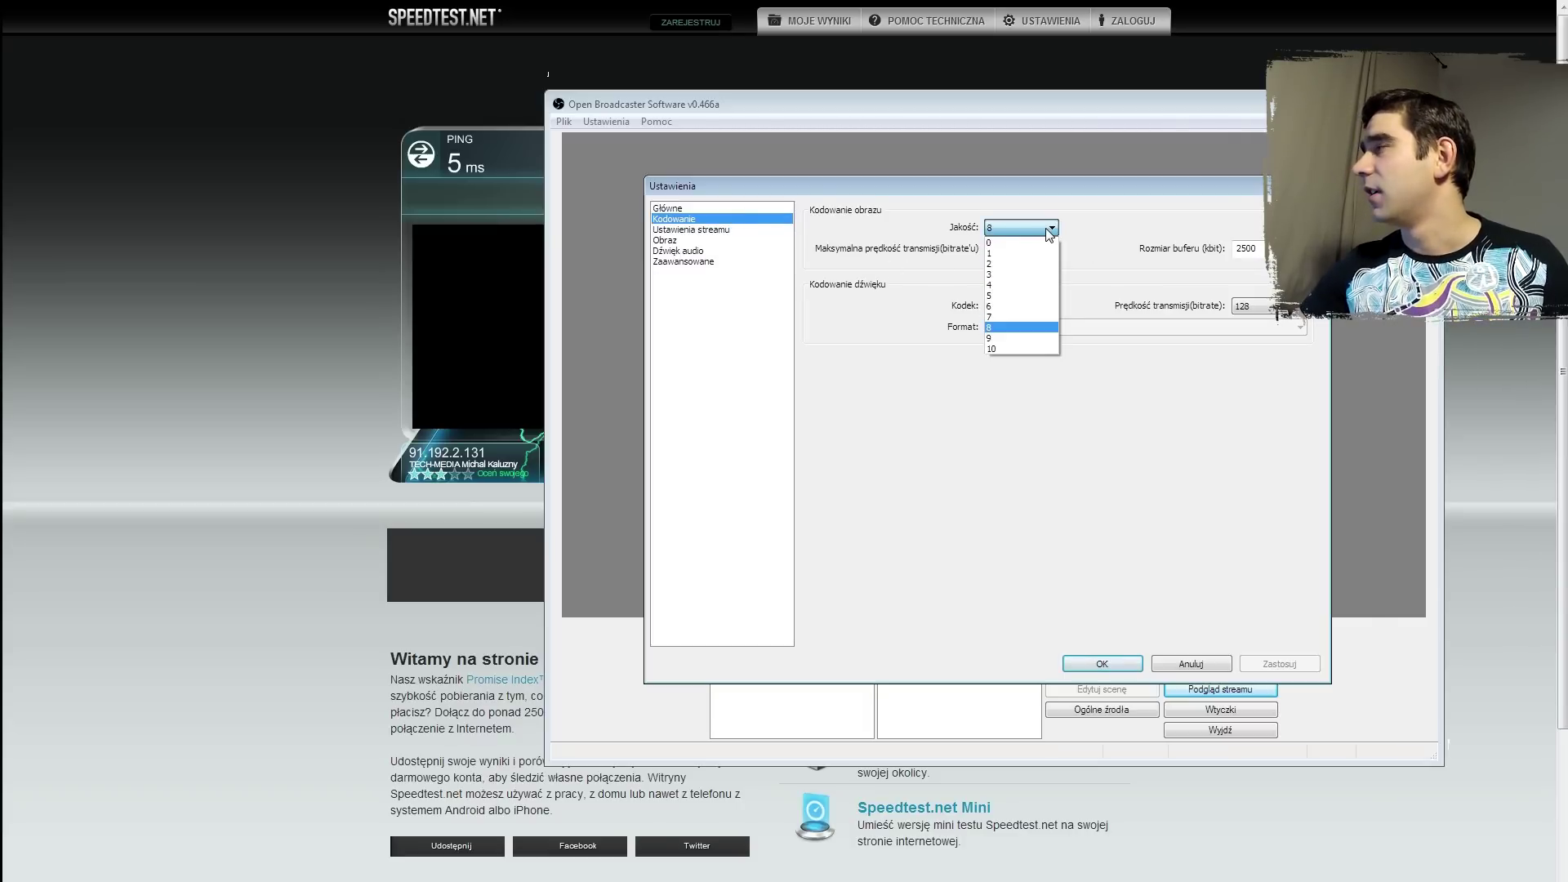
left_click(1050, 231)
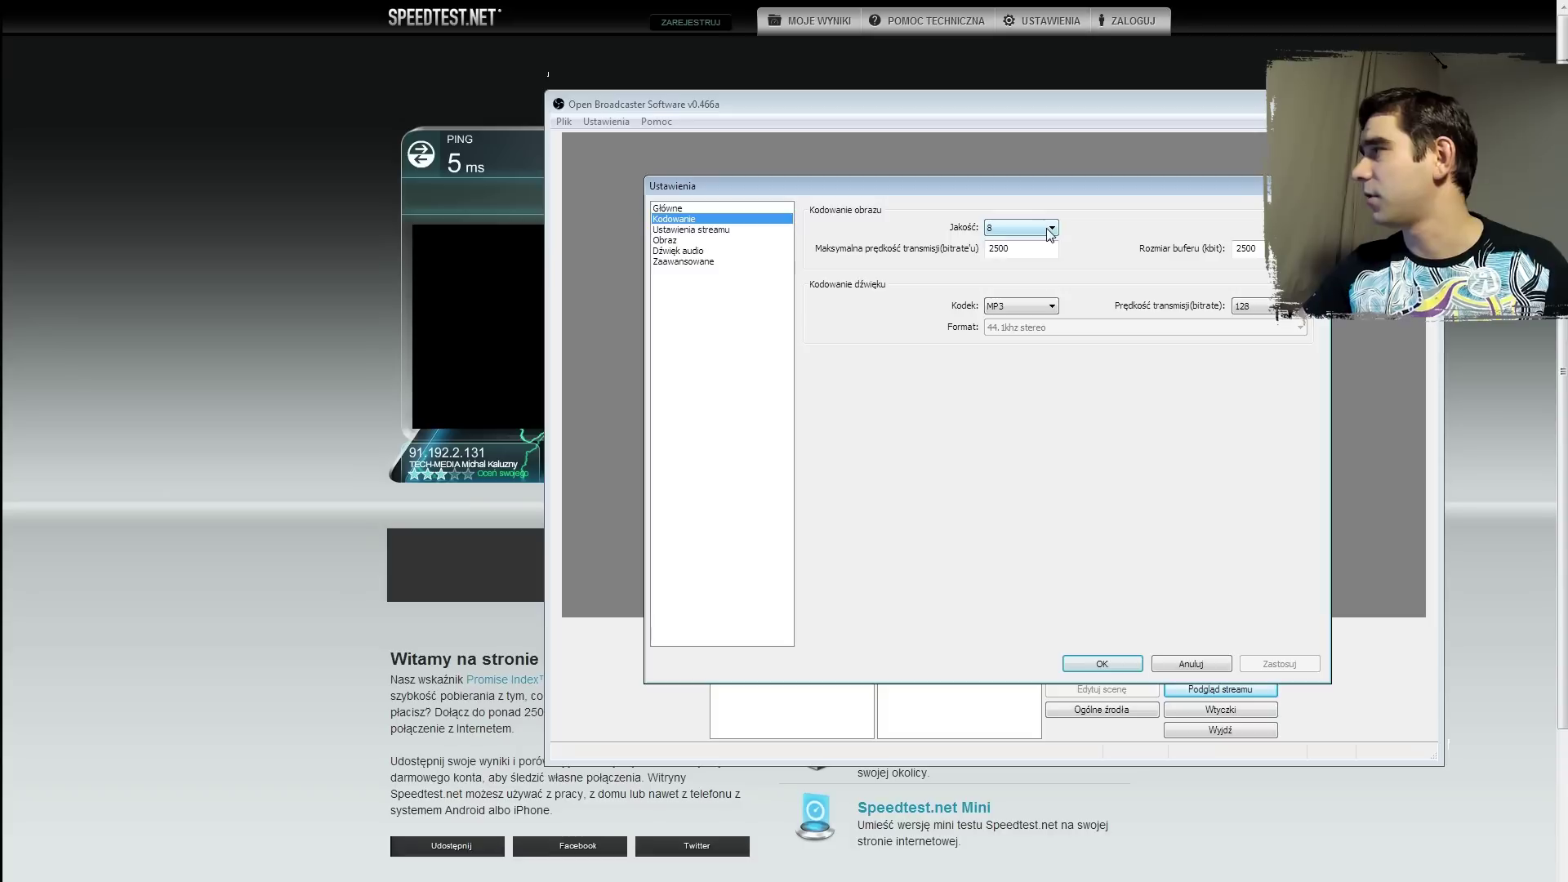
left_click(1050, 232)
left_click(1050, 232)
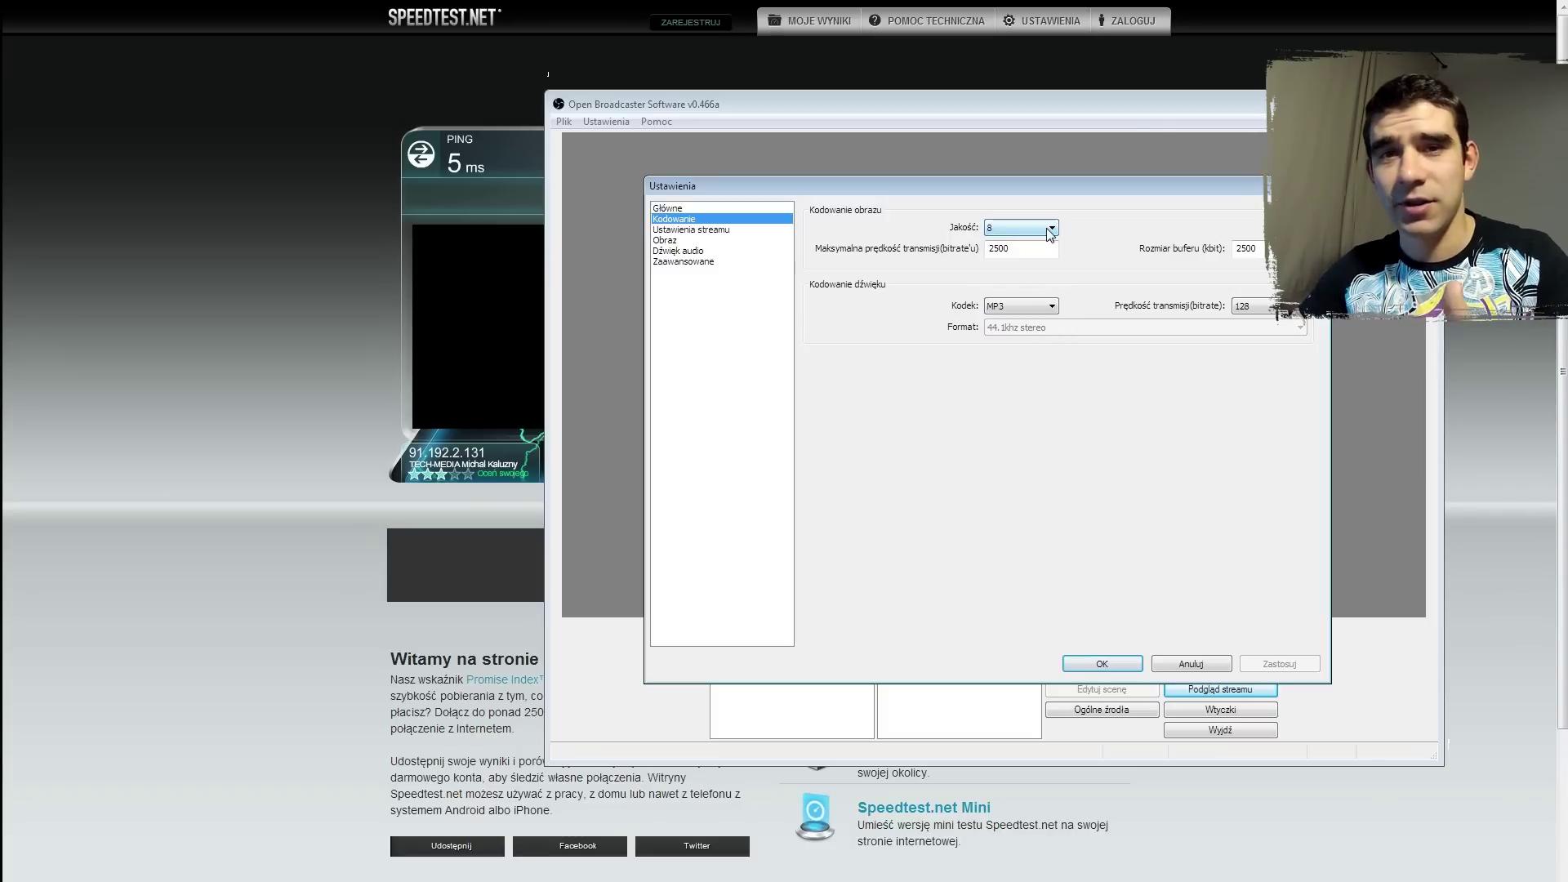
left_click(1050, 229)
left_click(1050, 230)
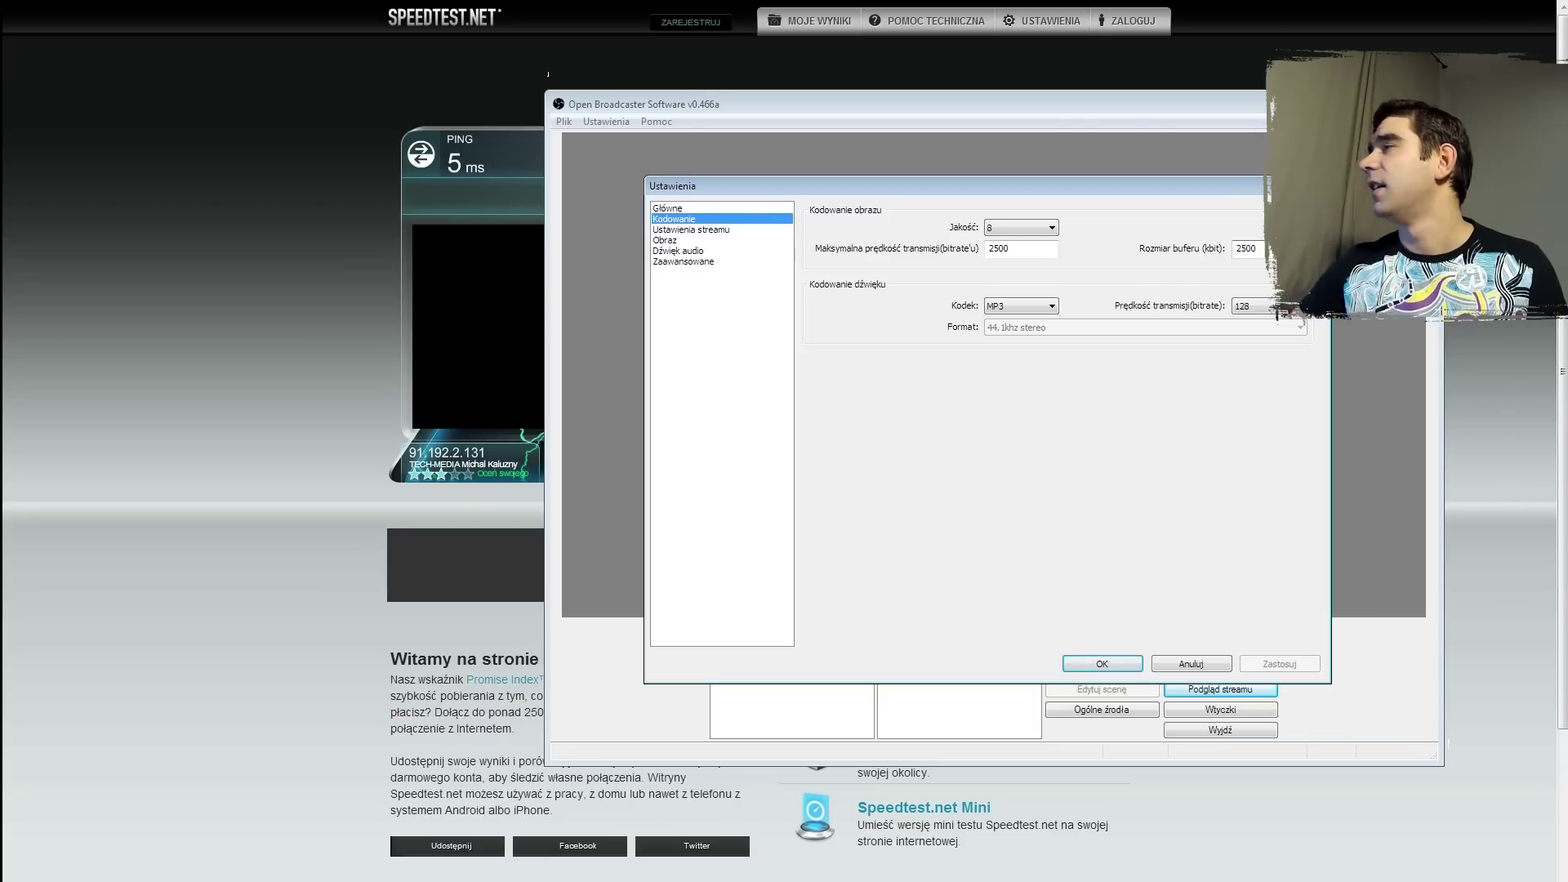
Step: Examine the maximum video bitrate and the buffer size in the encoding settings
left_click(1029, 249)
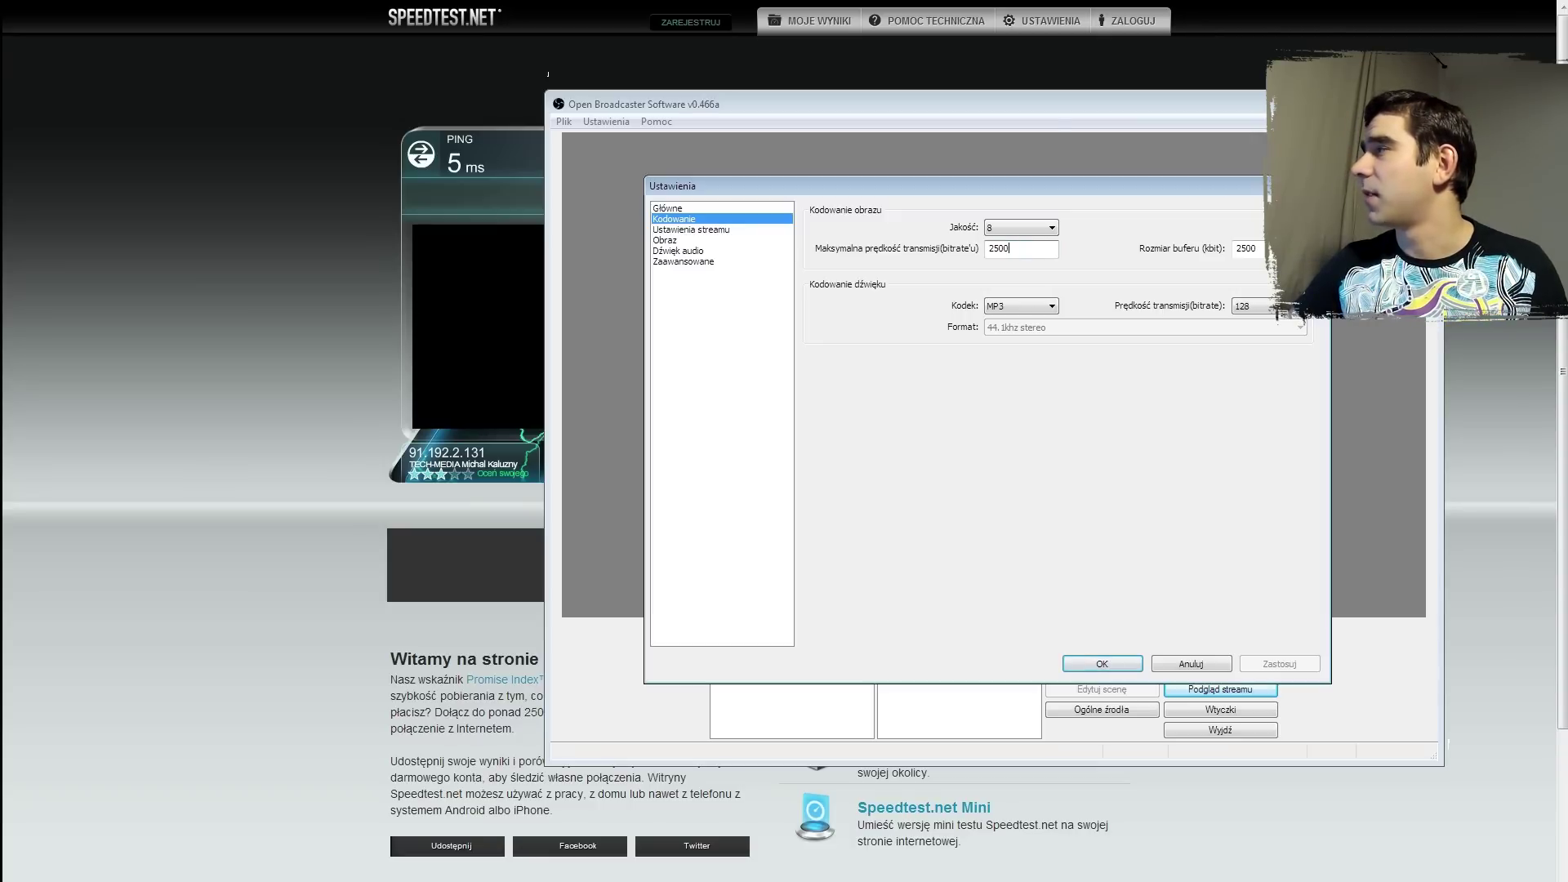
key("shift+Home")
key("End")
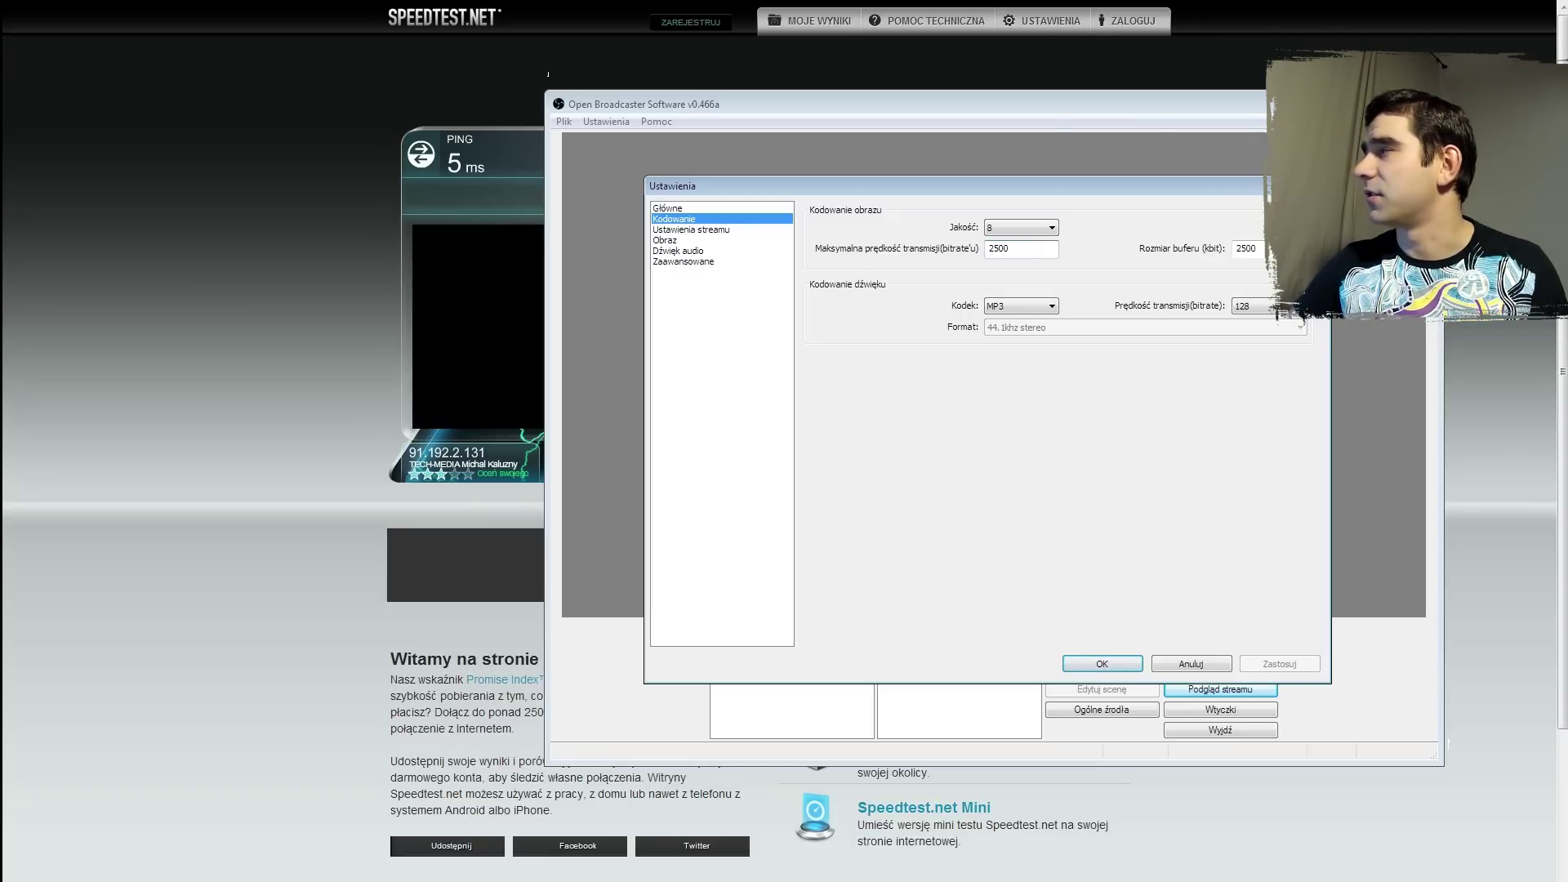
left_click(1251, 248)
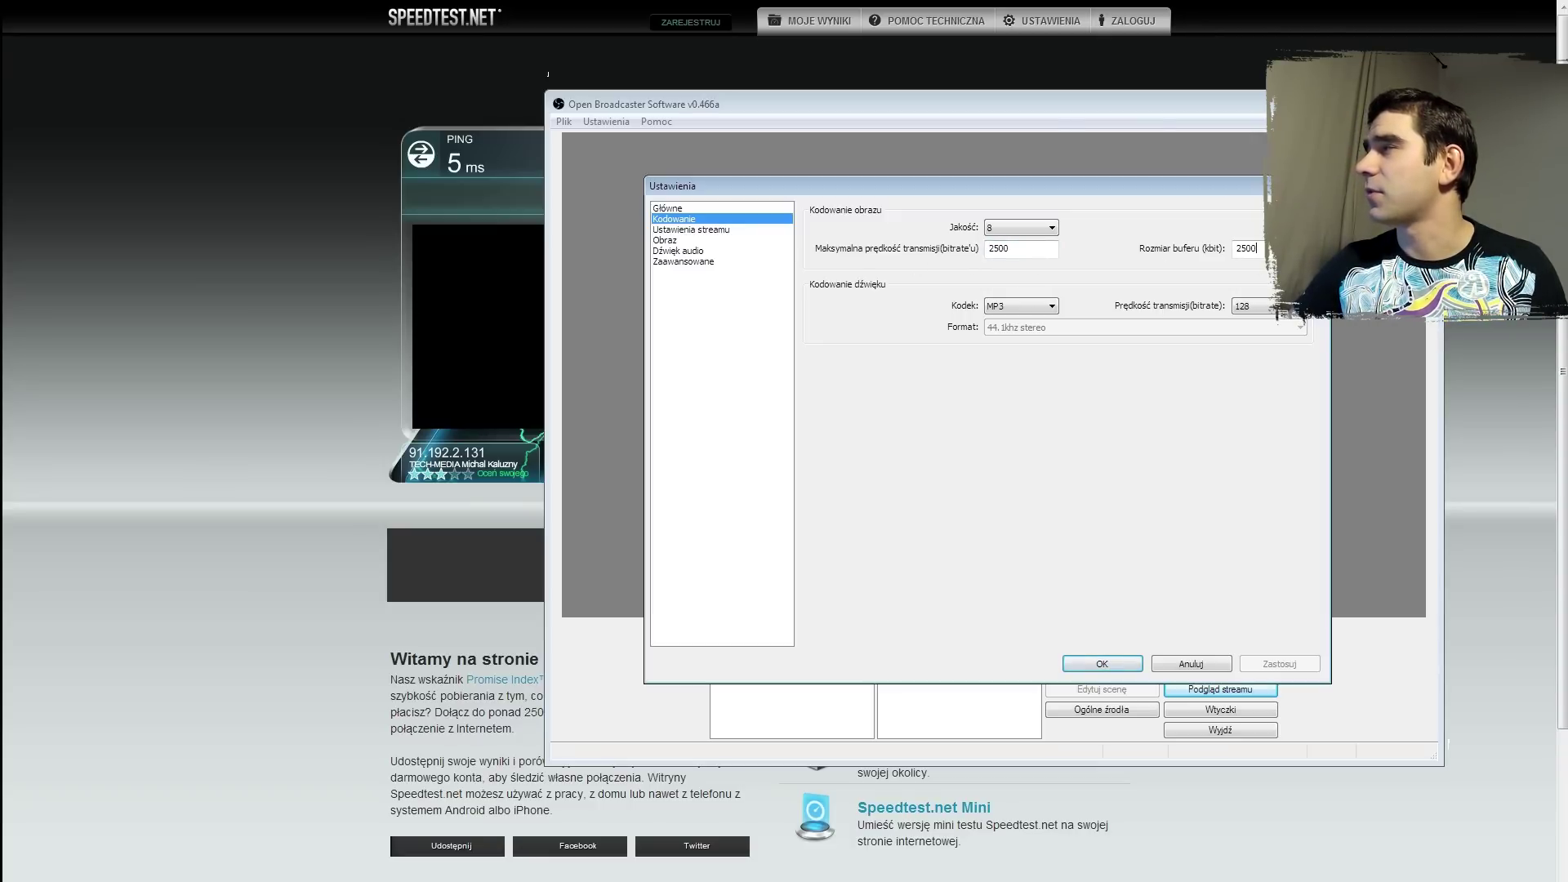
key("shift+Left")
key("shift+Left")
key("shift+Left")
key("shift+Left")
key("End")
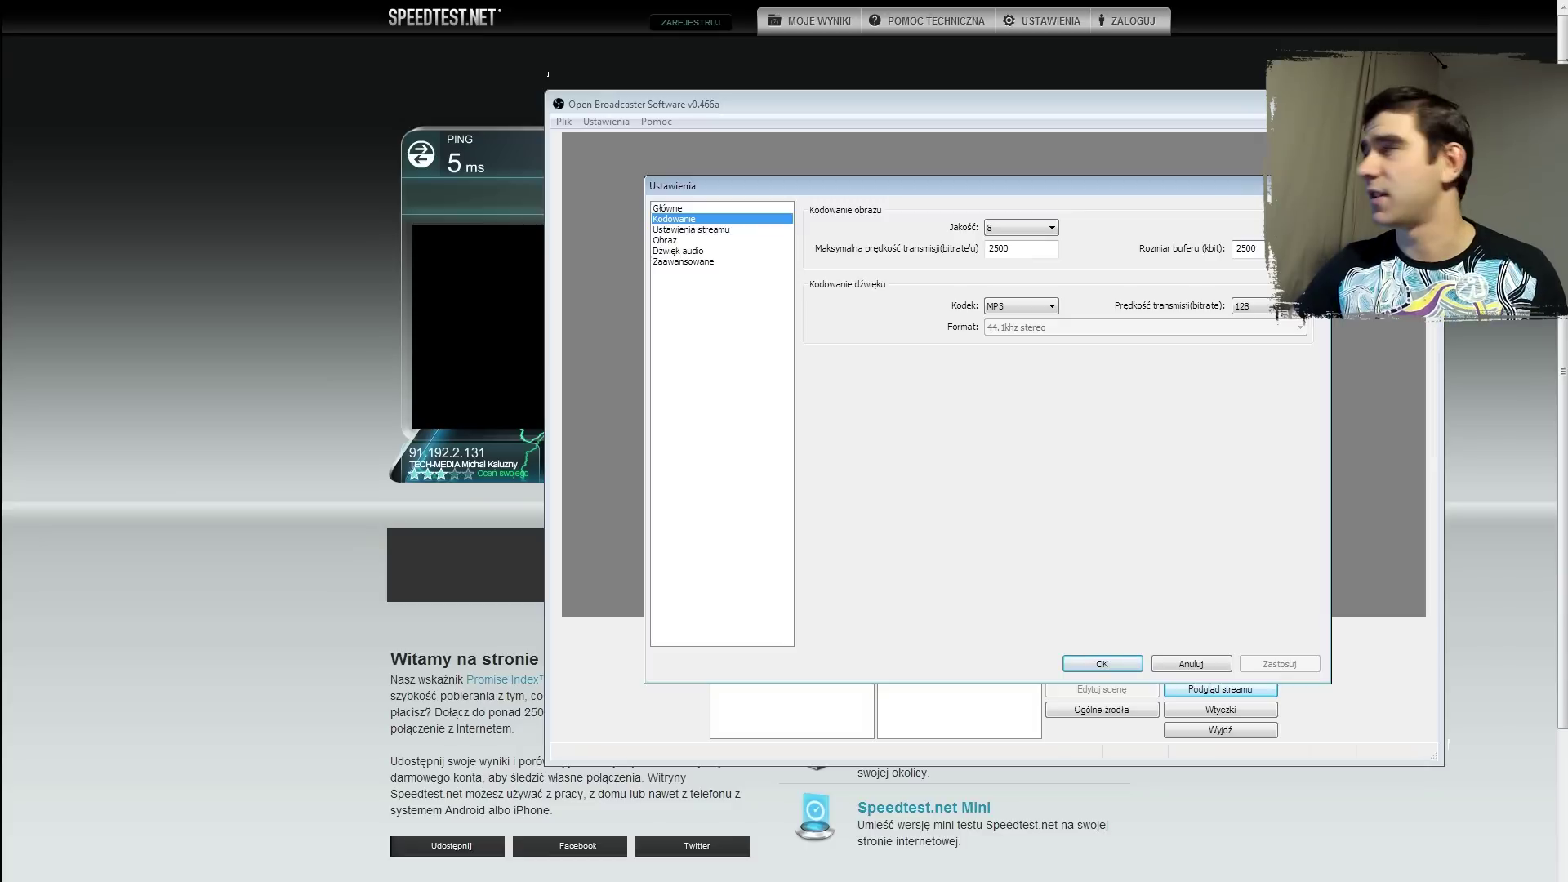
Step: Choose MP3 as the audio codec and go to the stream settings without saving the encoding change
left_click(1009, 300)
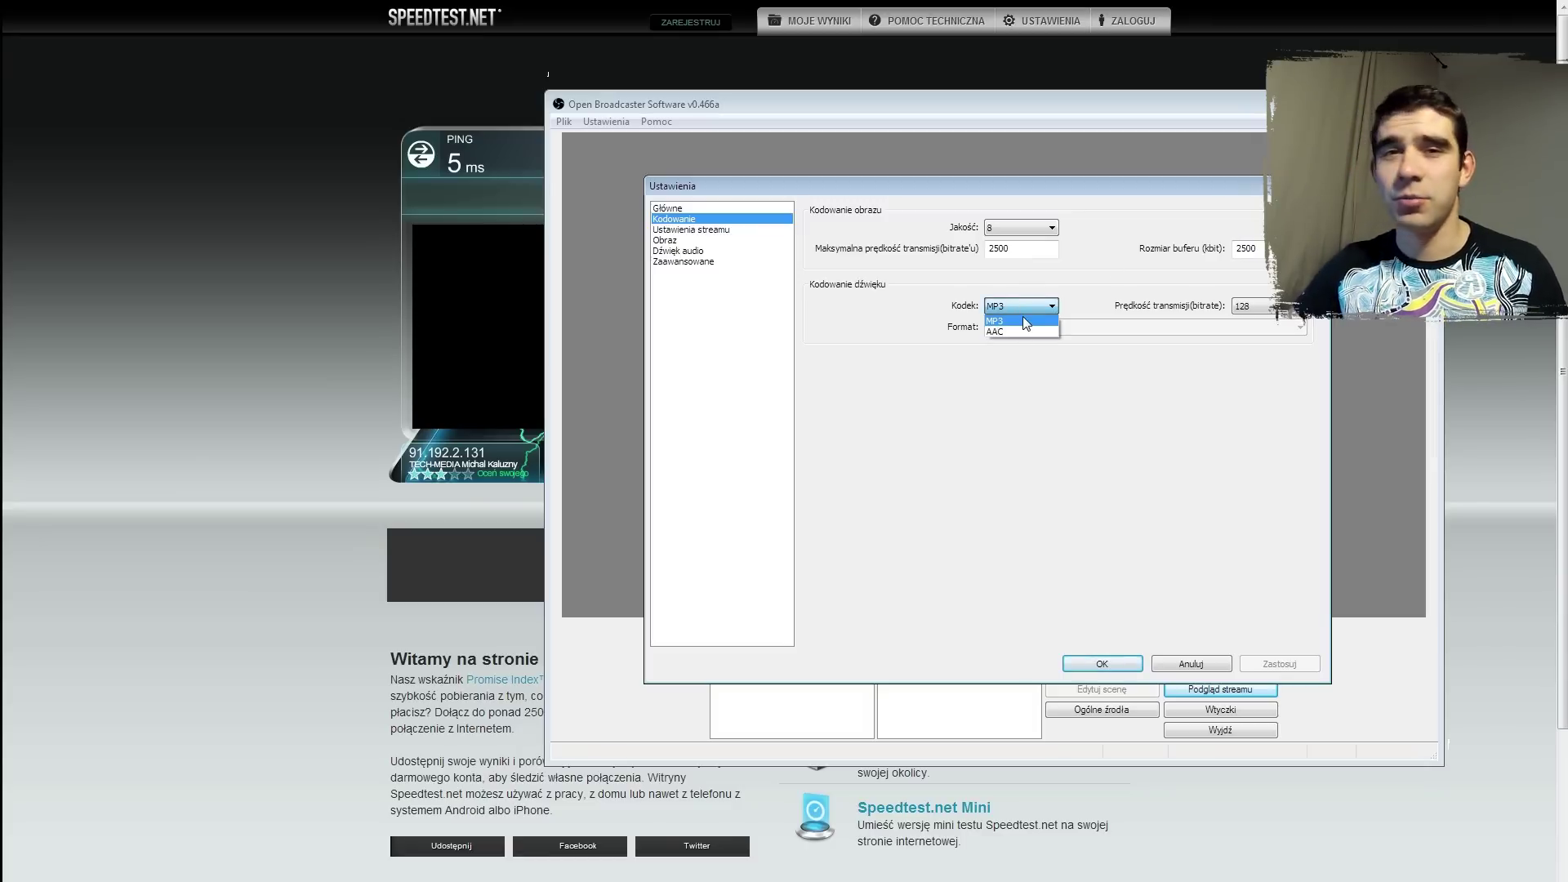
left_click(1023, 320)
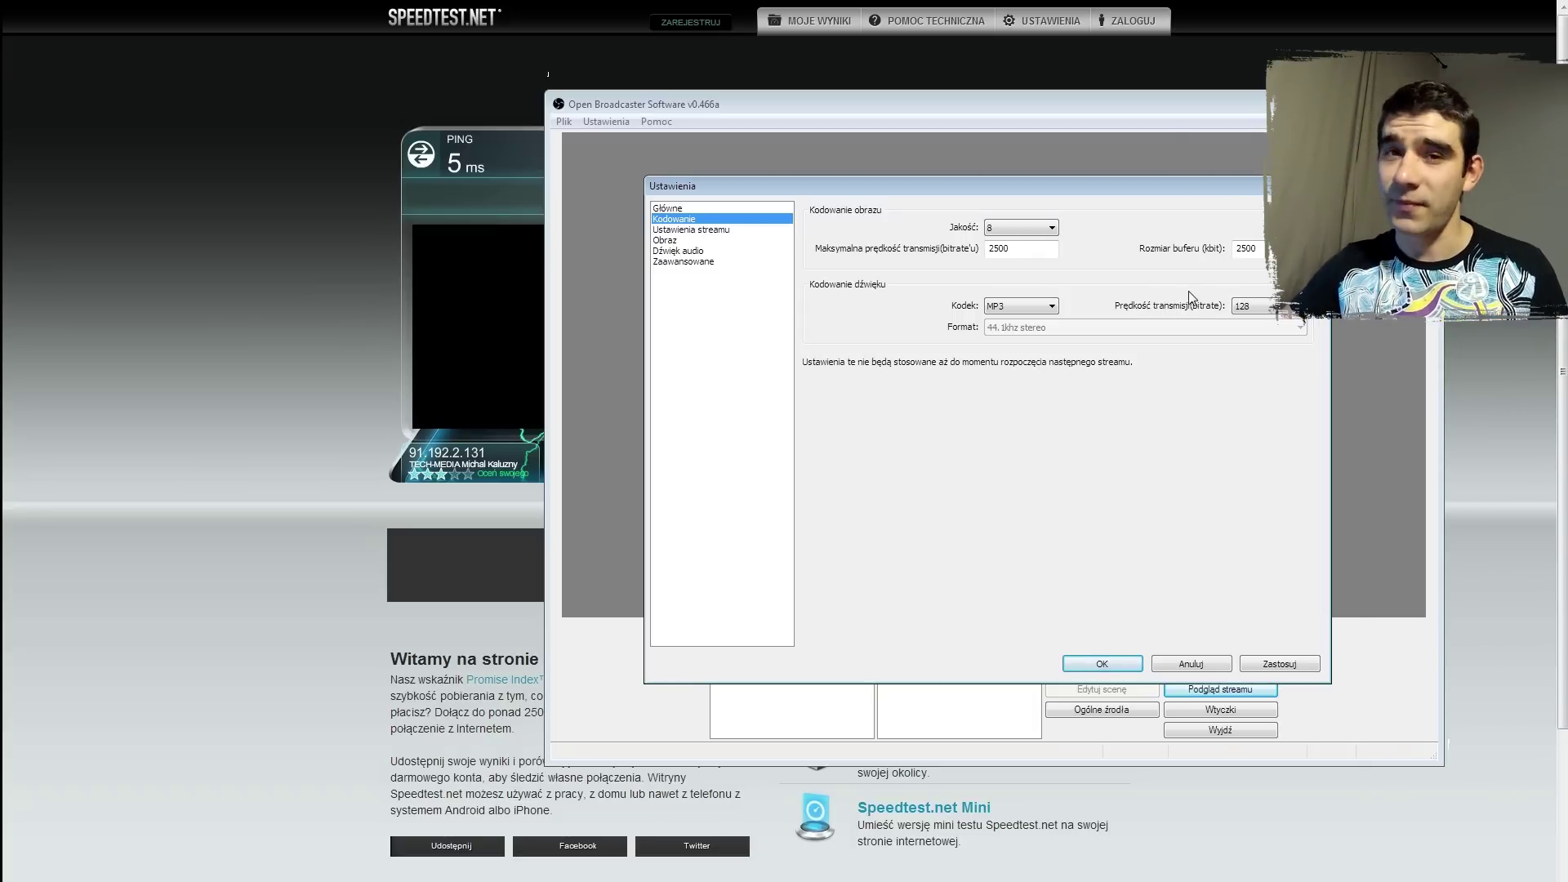
left_click(700, 231)
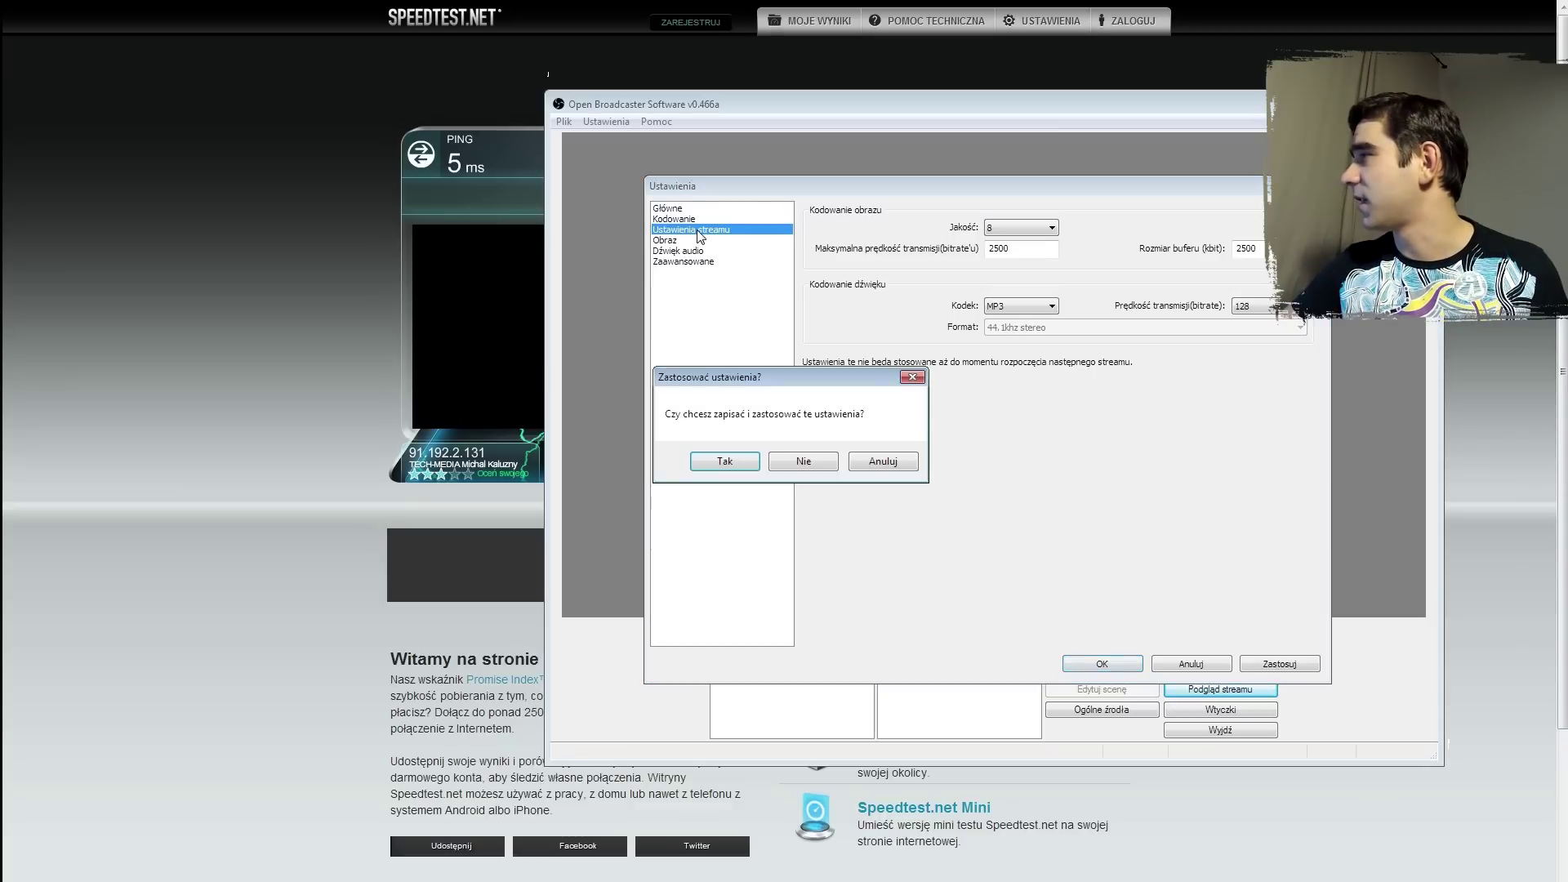
left_click(804, 464)
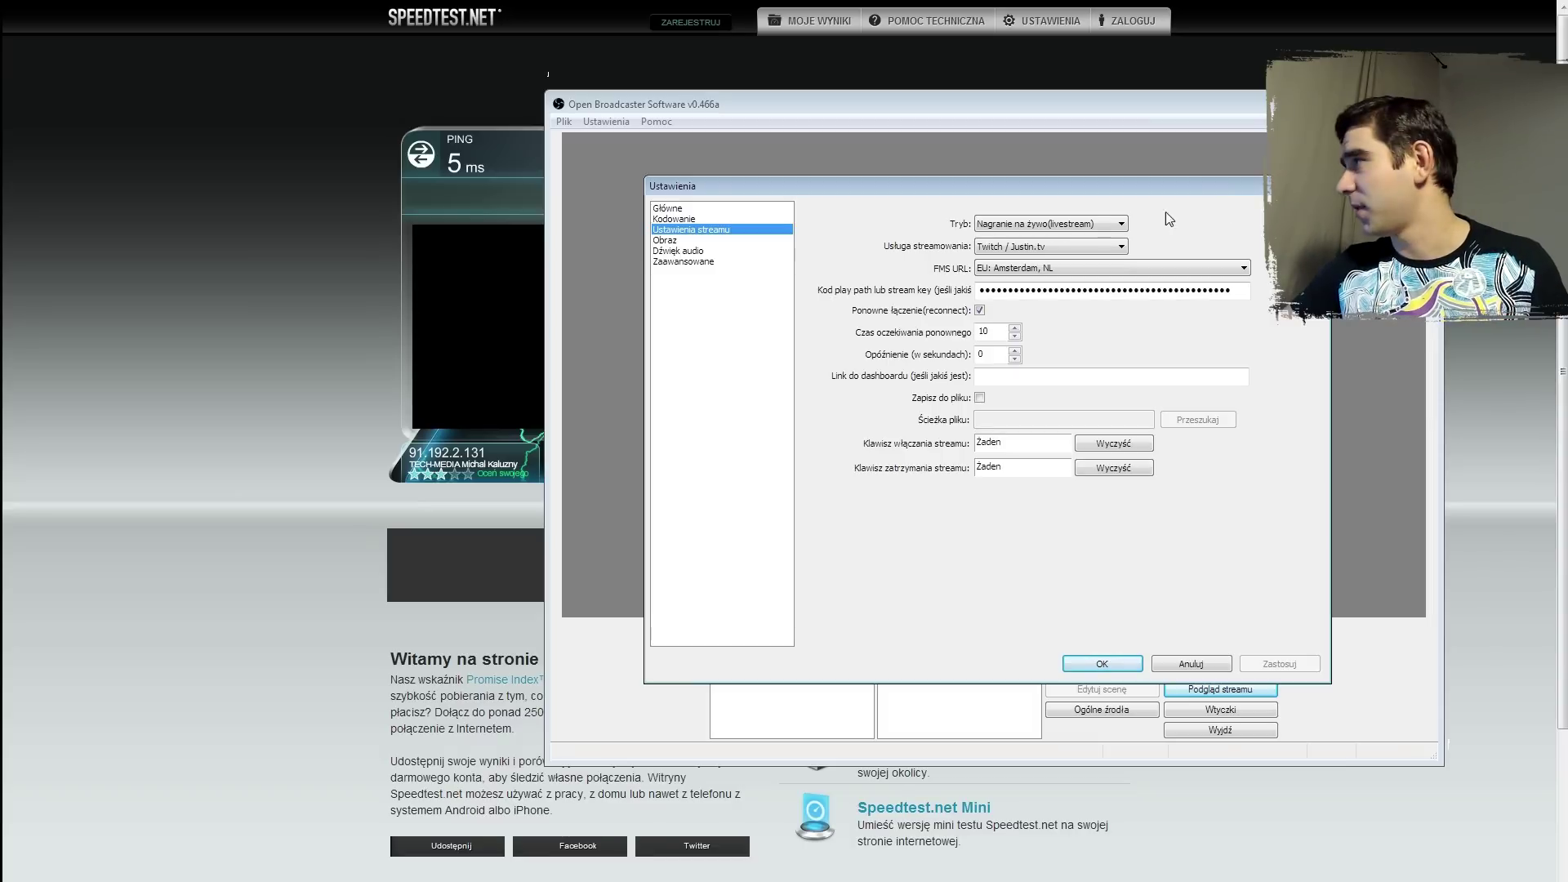
Step: Choose the livestream mode and switch the streaming service to Custom, then back to Twitch / Justin.tv
left_click(1090, 221)
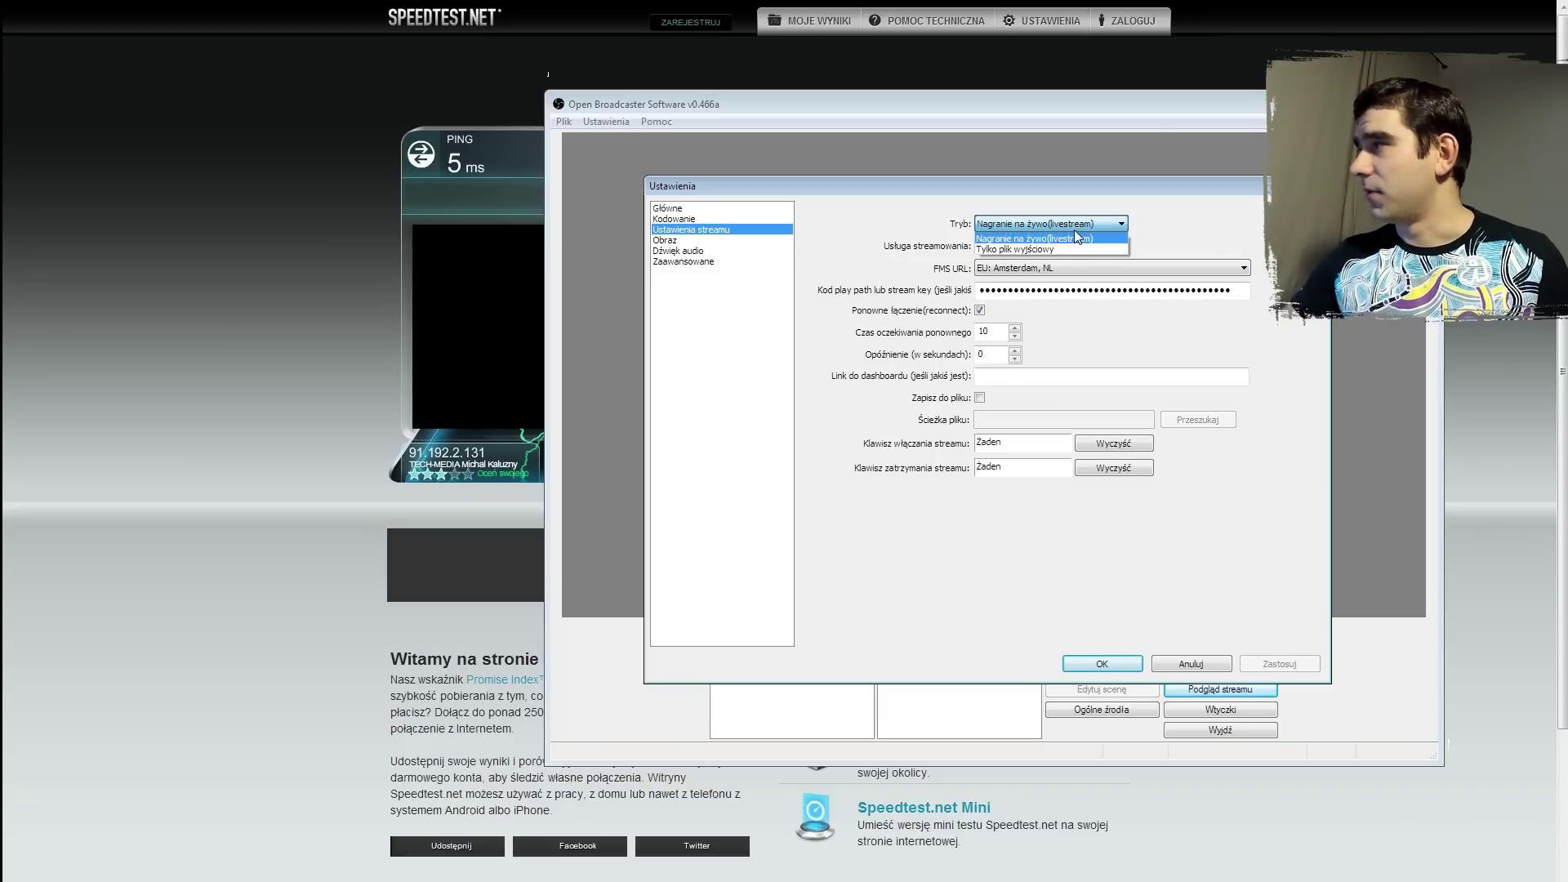
left_click(1086, 237)
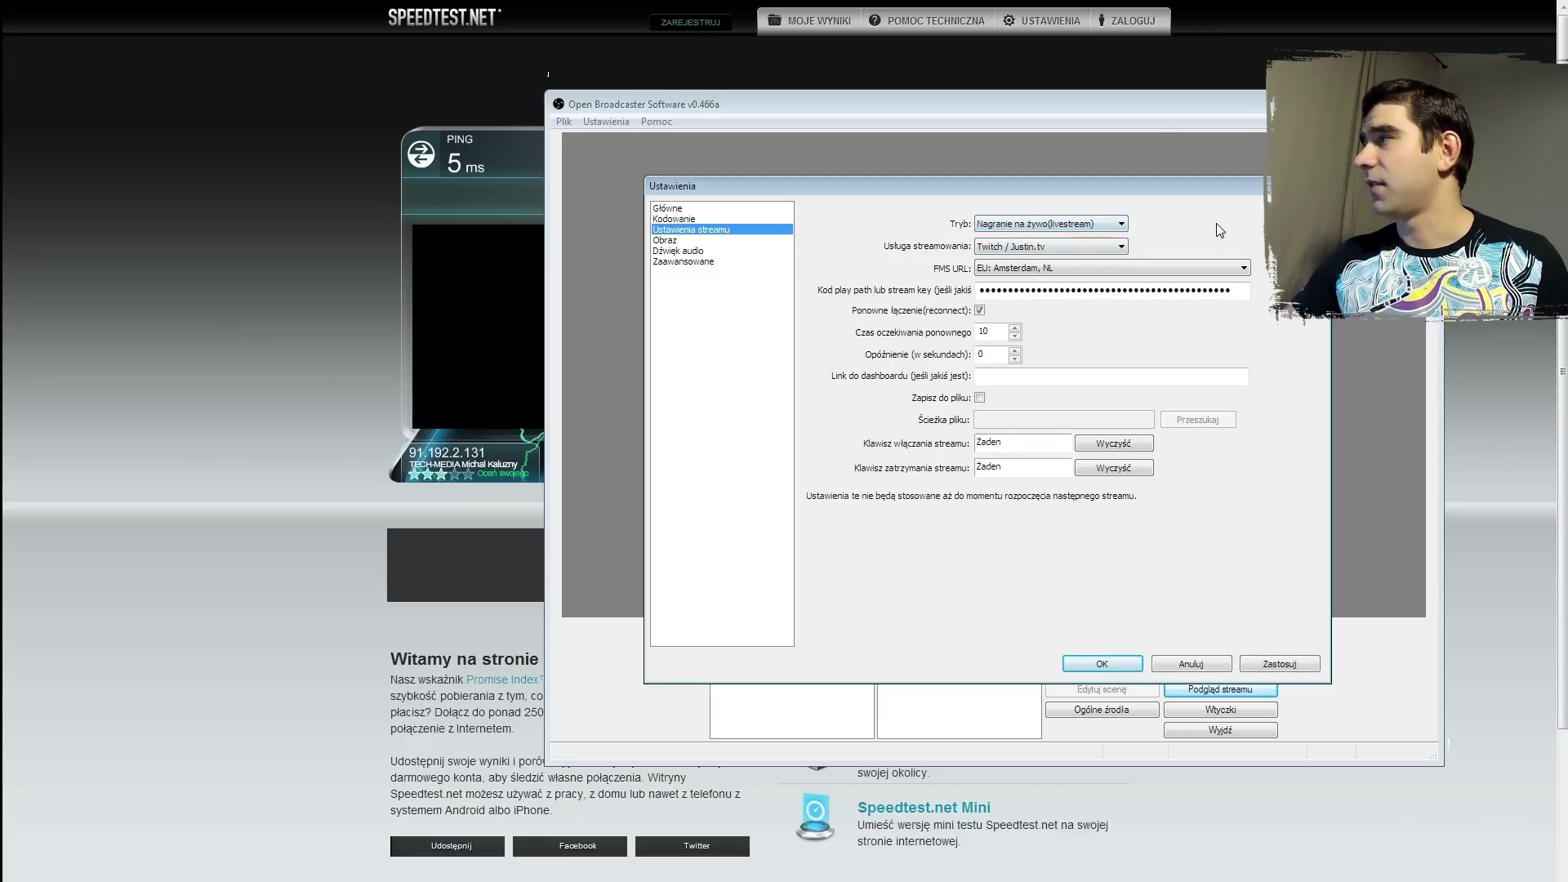
left_click(1120, 247)
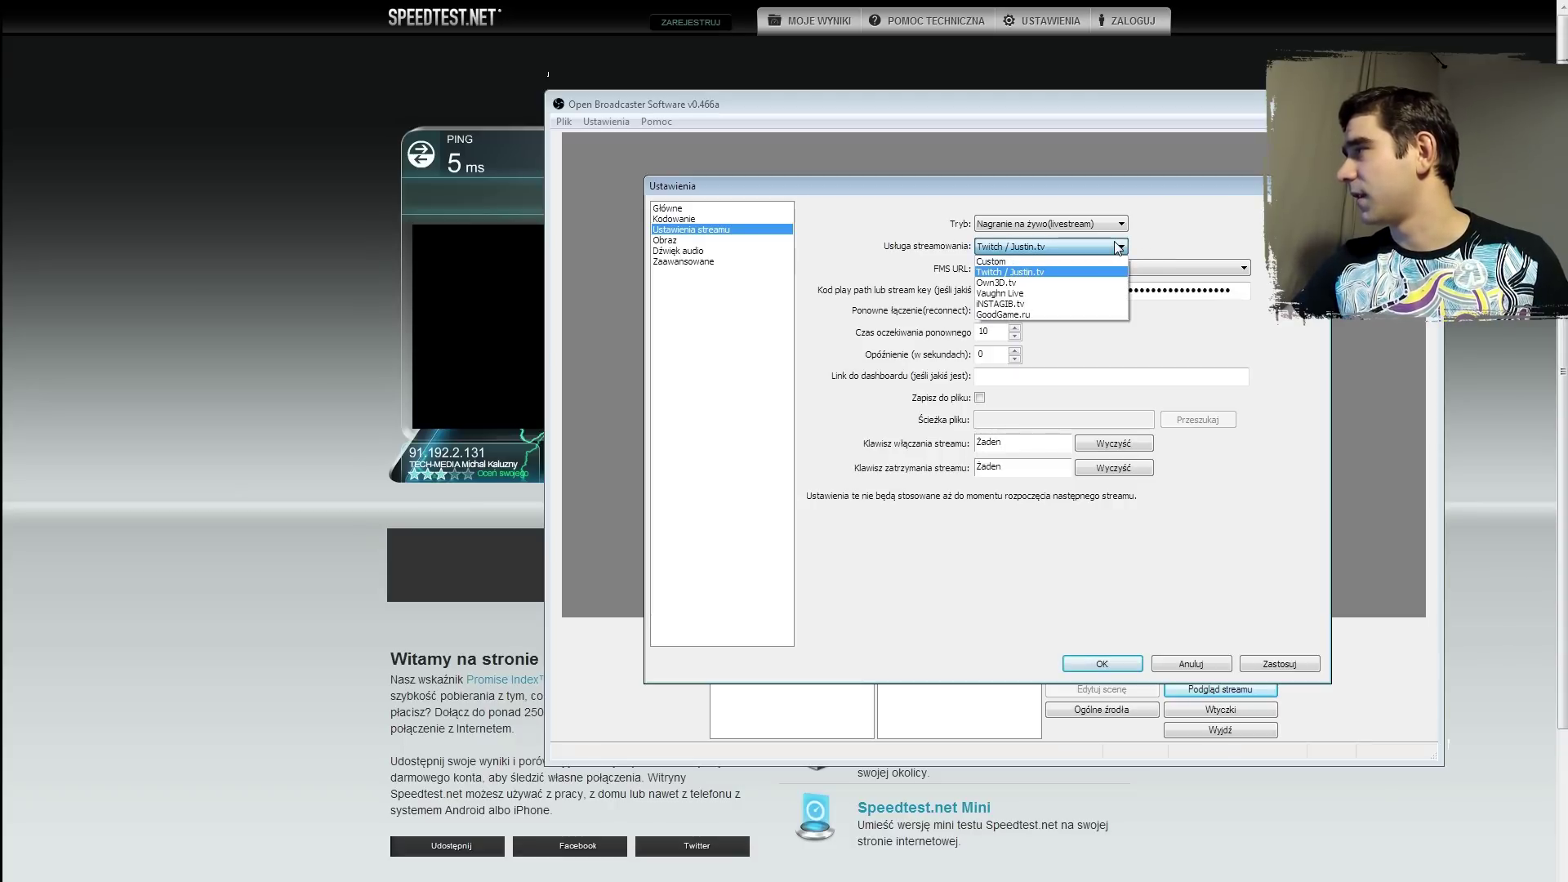
left_click(1089, 262)
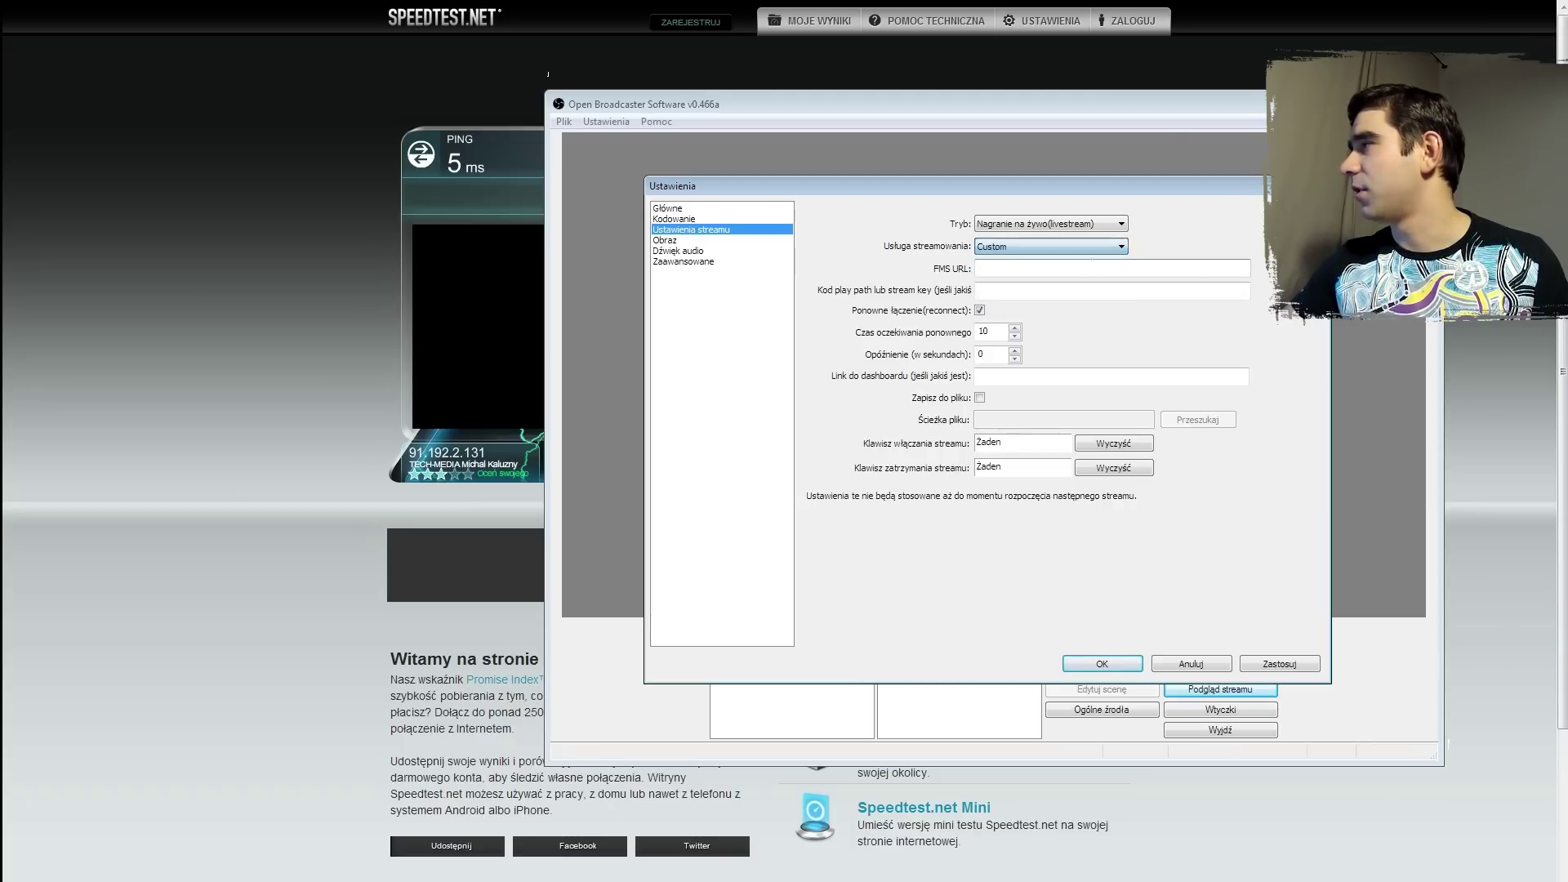
left_click(1091, 247)
left_click(1077, 271)
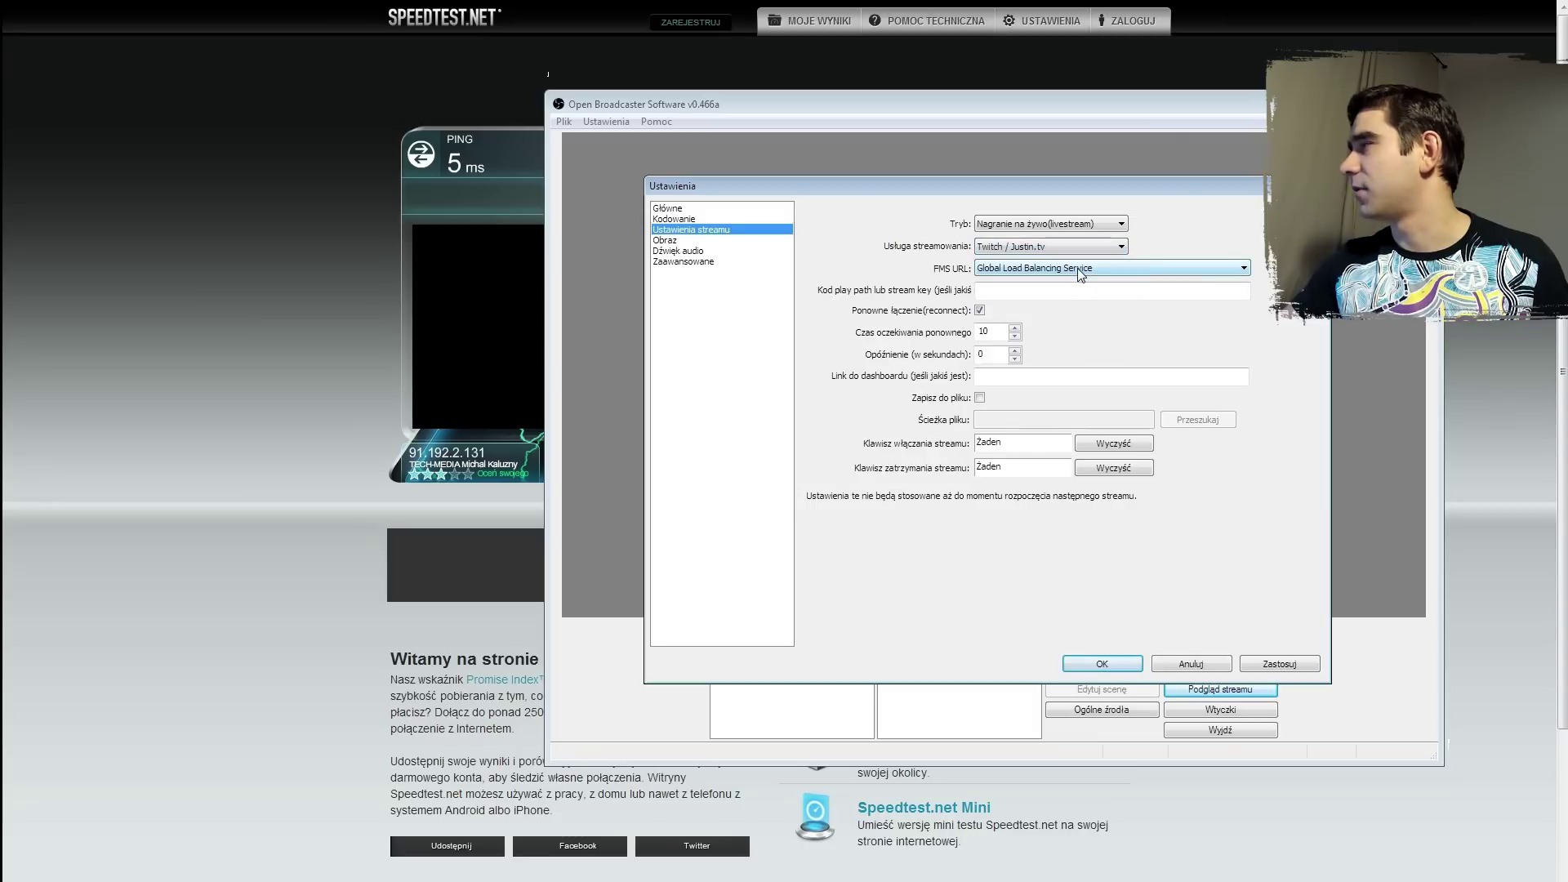
Step: Discard the unsaved streaming service changes and reopen the stream settings
left_click(729, 221)
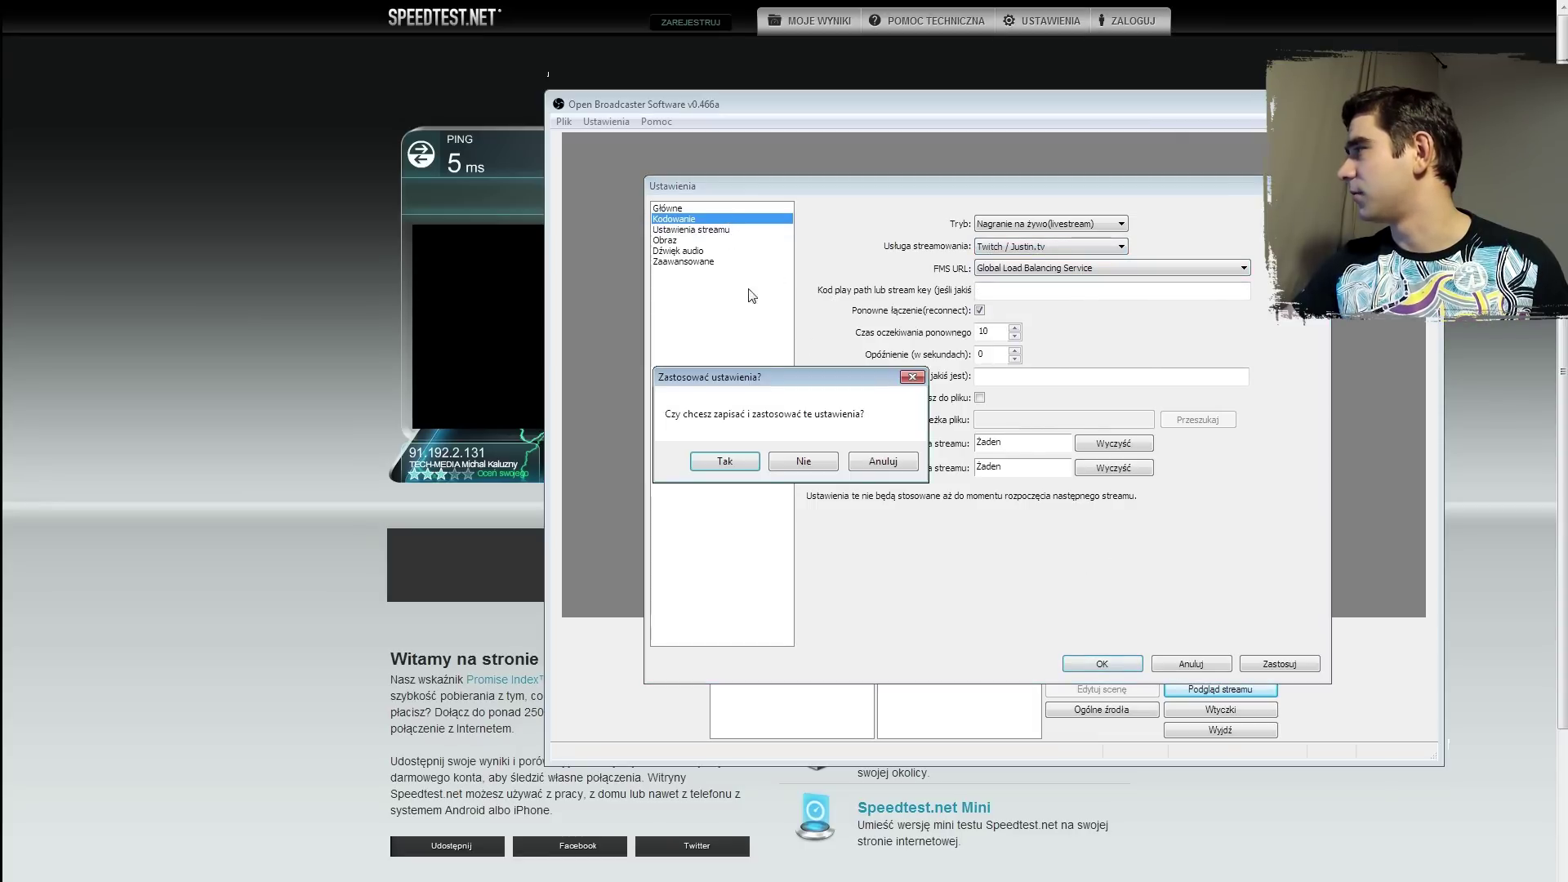
left_click(803, 461)
left_click(697, 231)
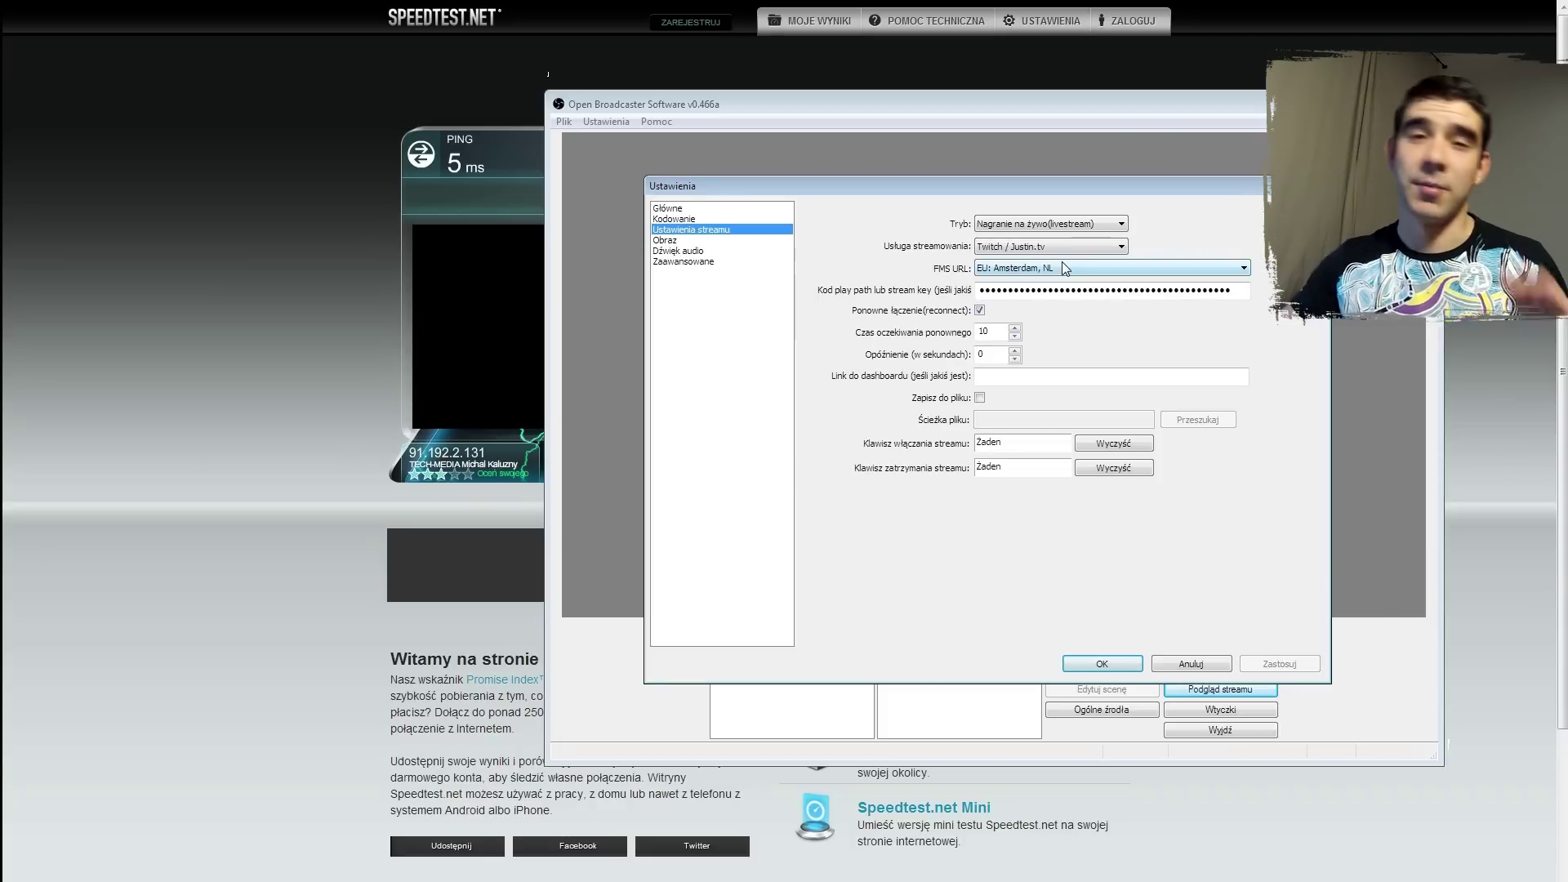
Step: Check the streaming service list, choose EU: Amsterdam, NL as the FMS URL and inspect the stream key field
left_click(1042, 249)
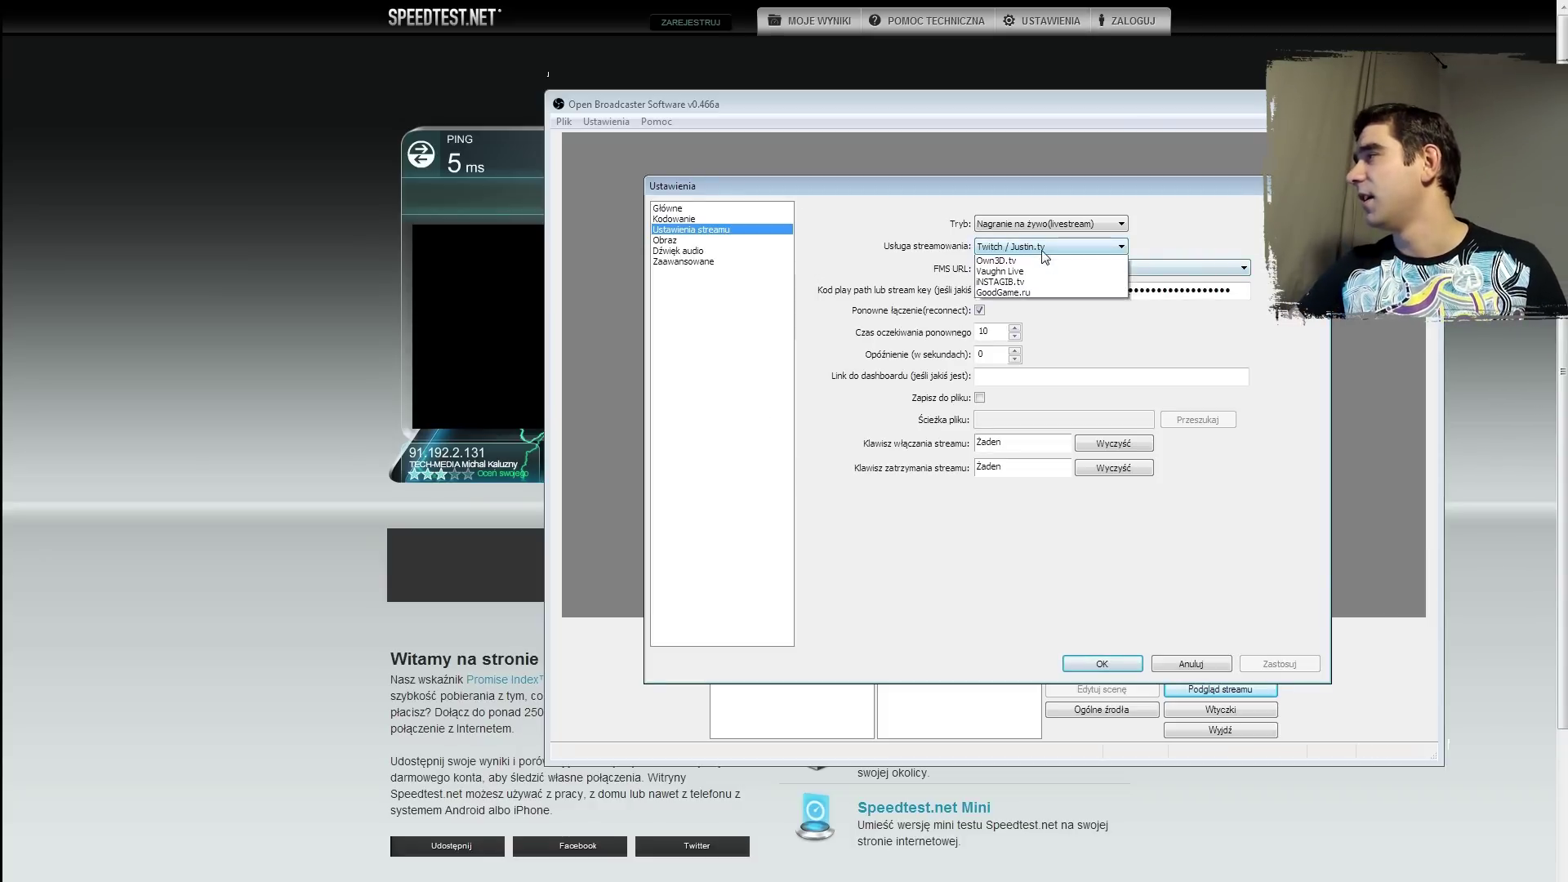
left_click(1042, 249)
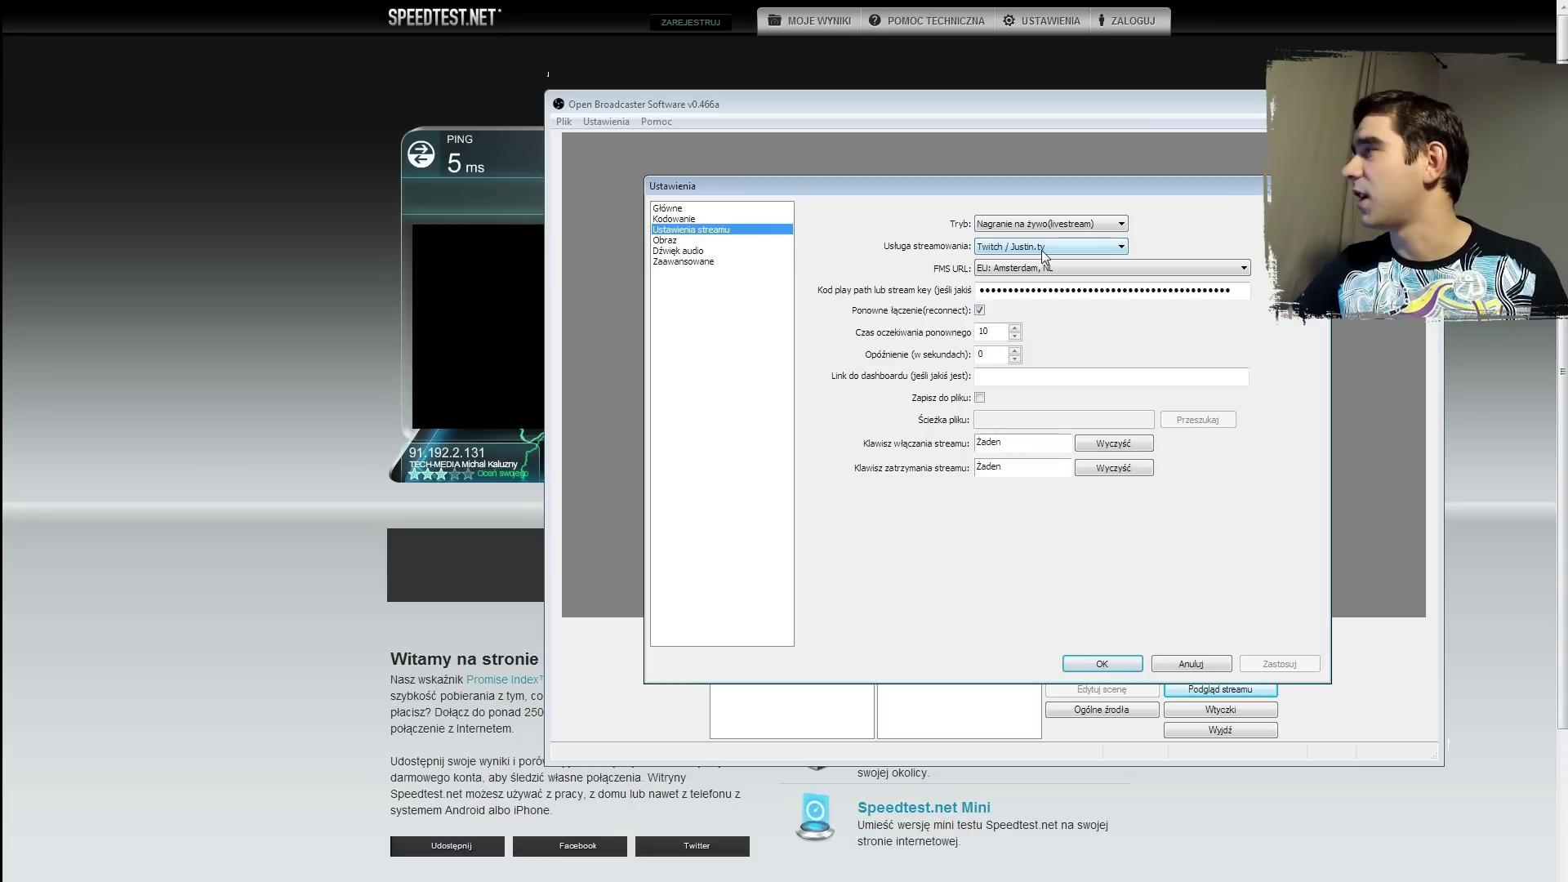
left_click(1003, 270)
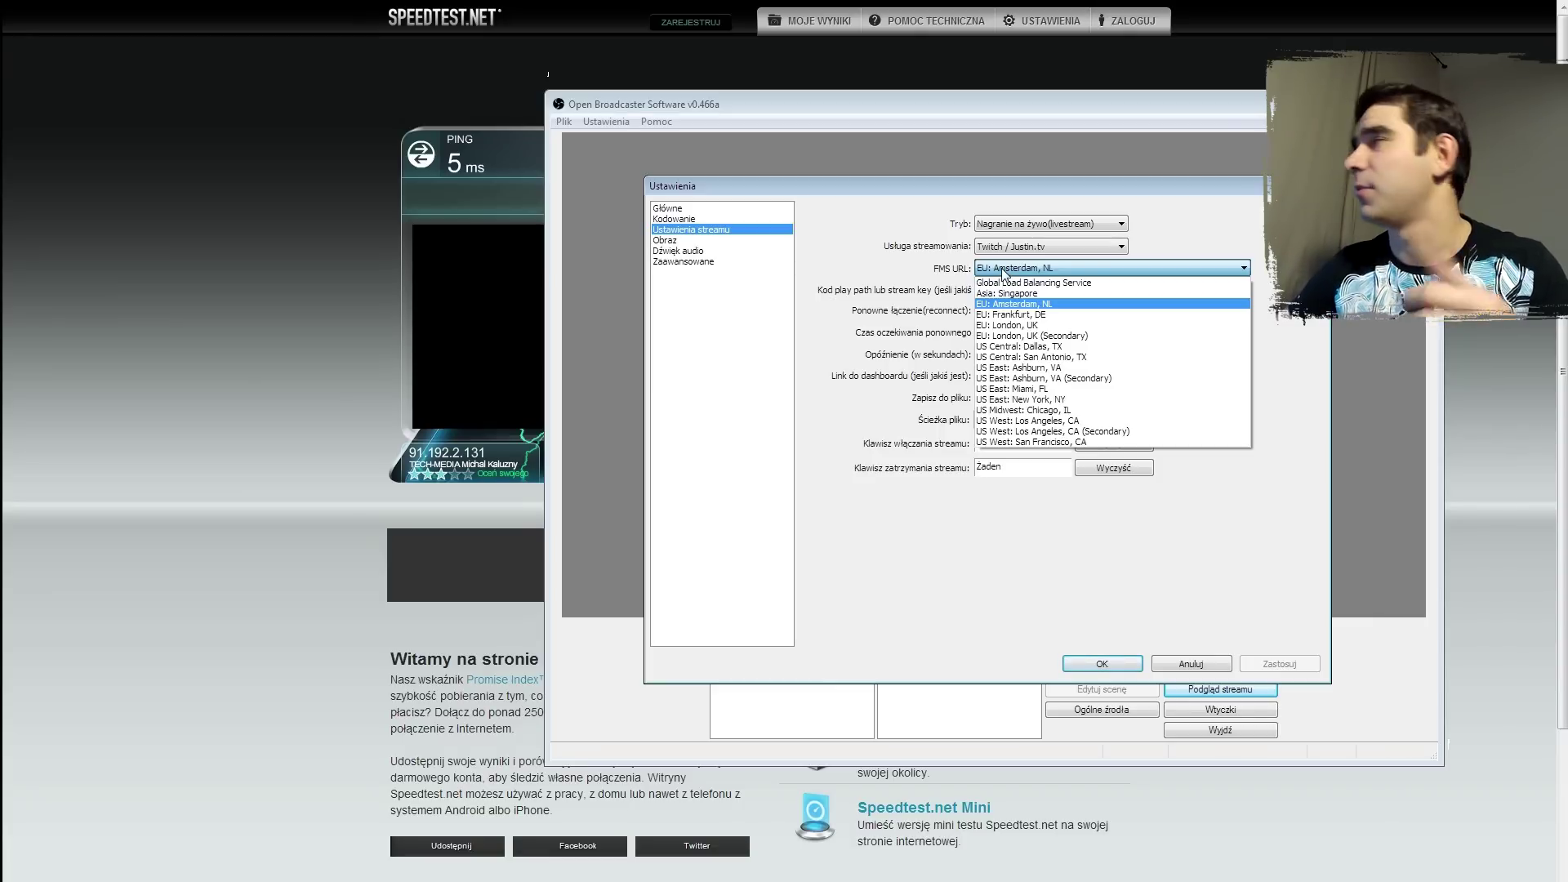
left_click(1076, 304)
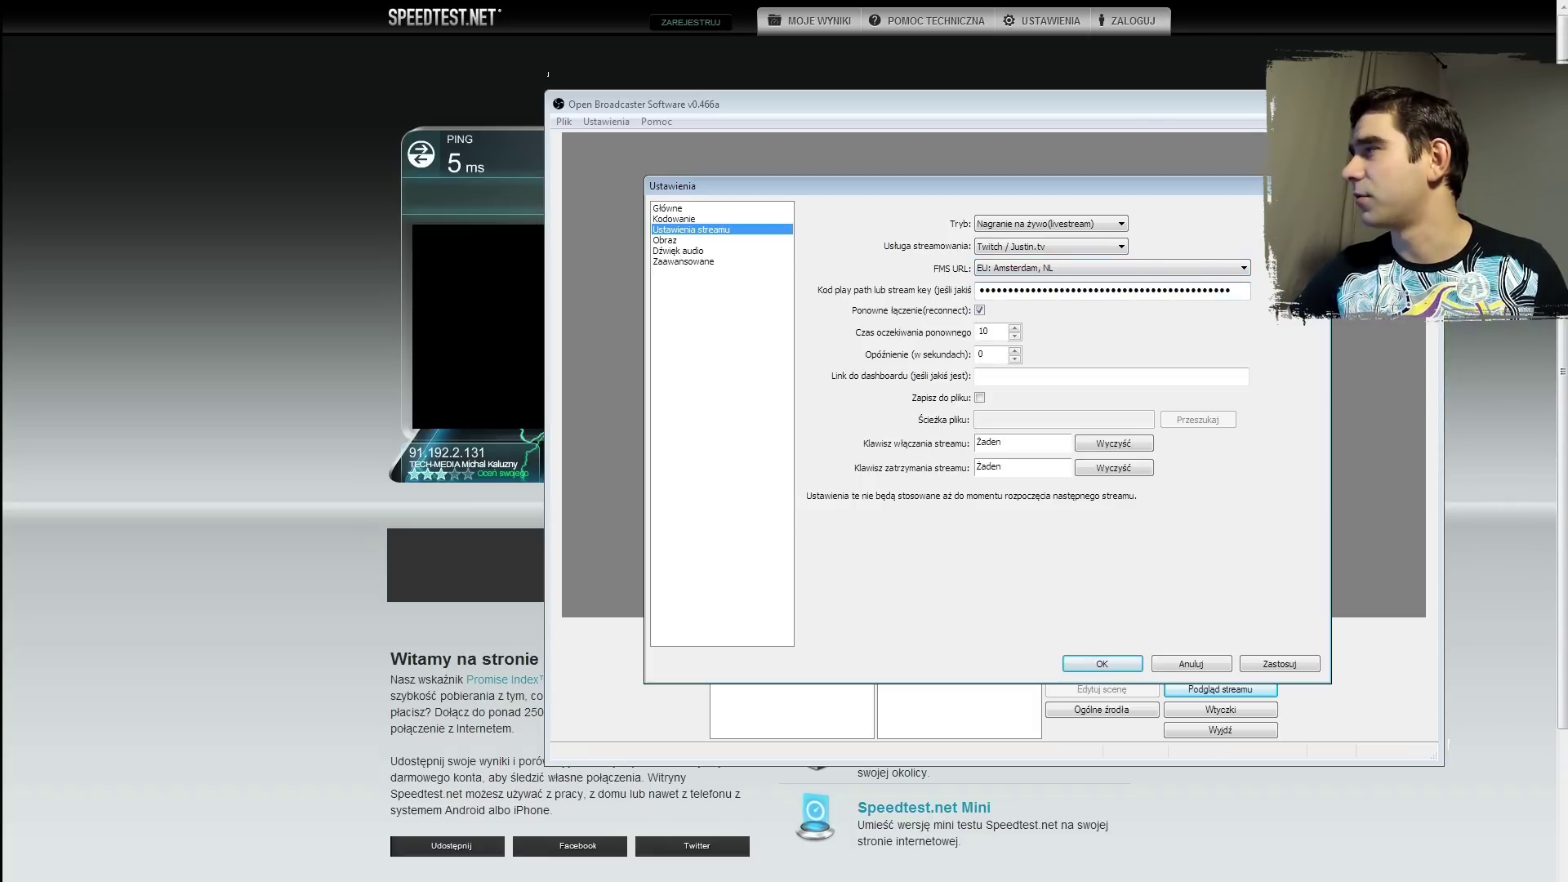
left_click_drag(979, 290, 1231, 290)
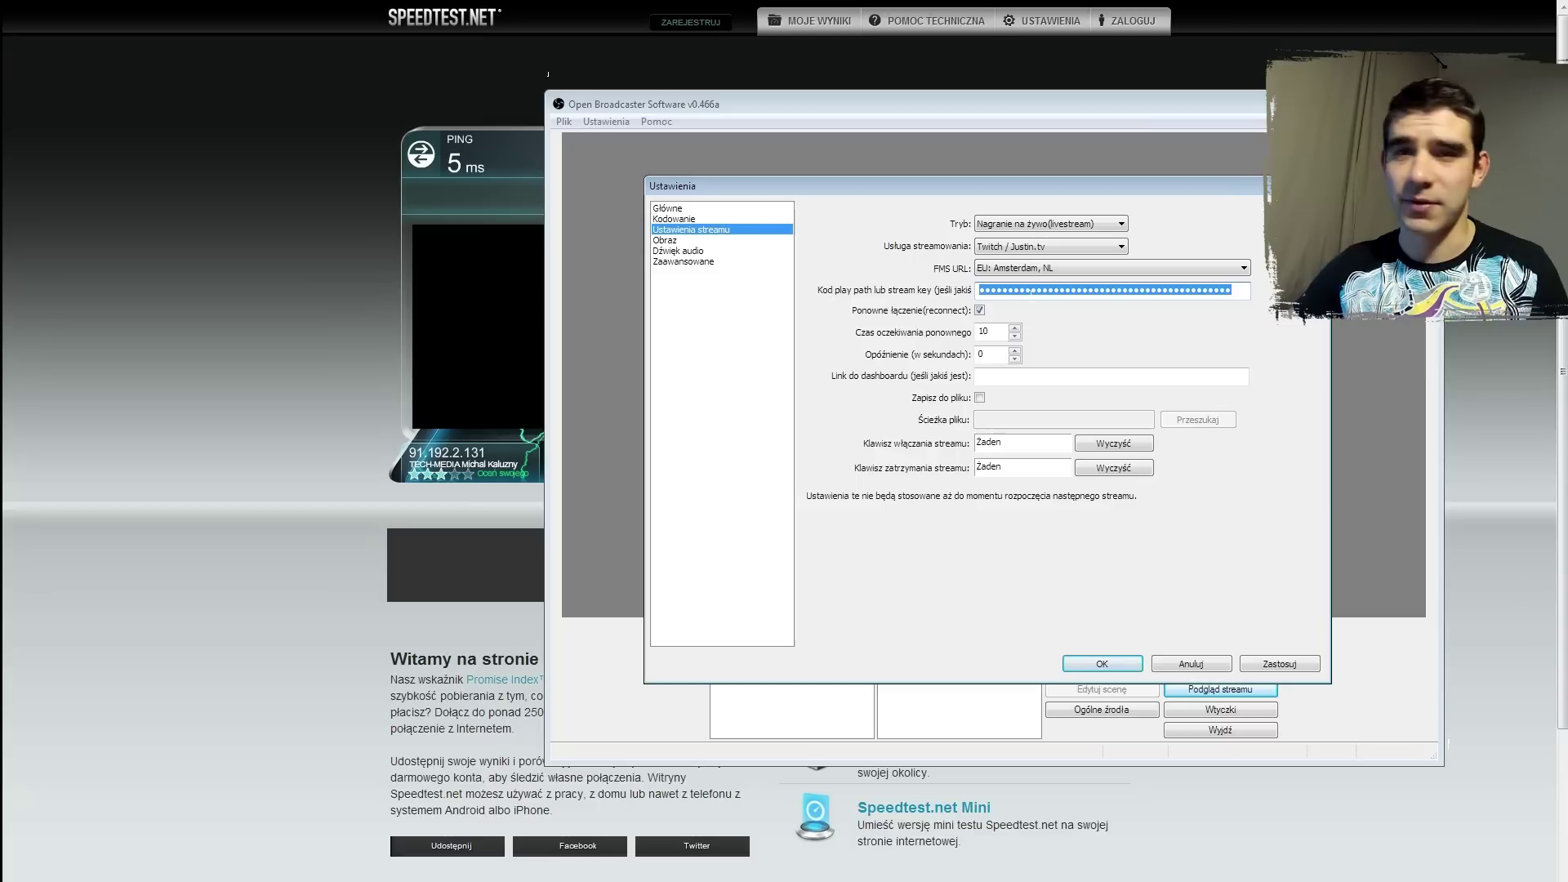
left_click(1031, 291)
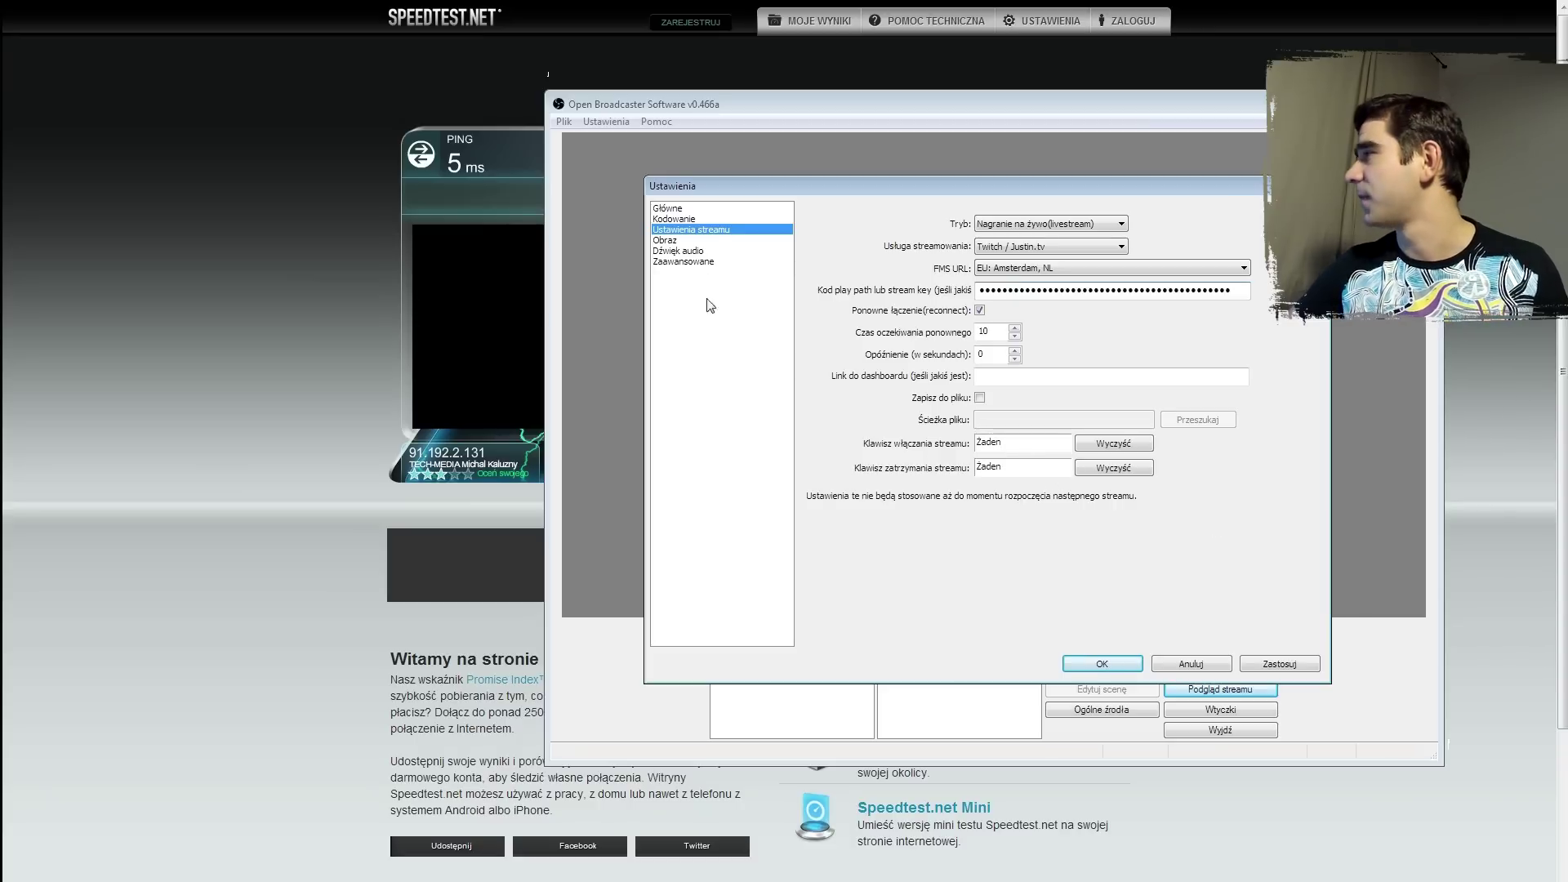
Step: Open the video settings without saving the stream changes and examine the custom base resolution's width and height
left_click(672, 240)
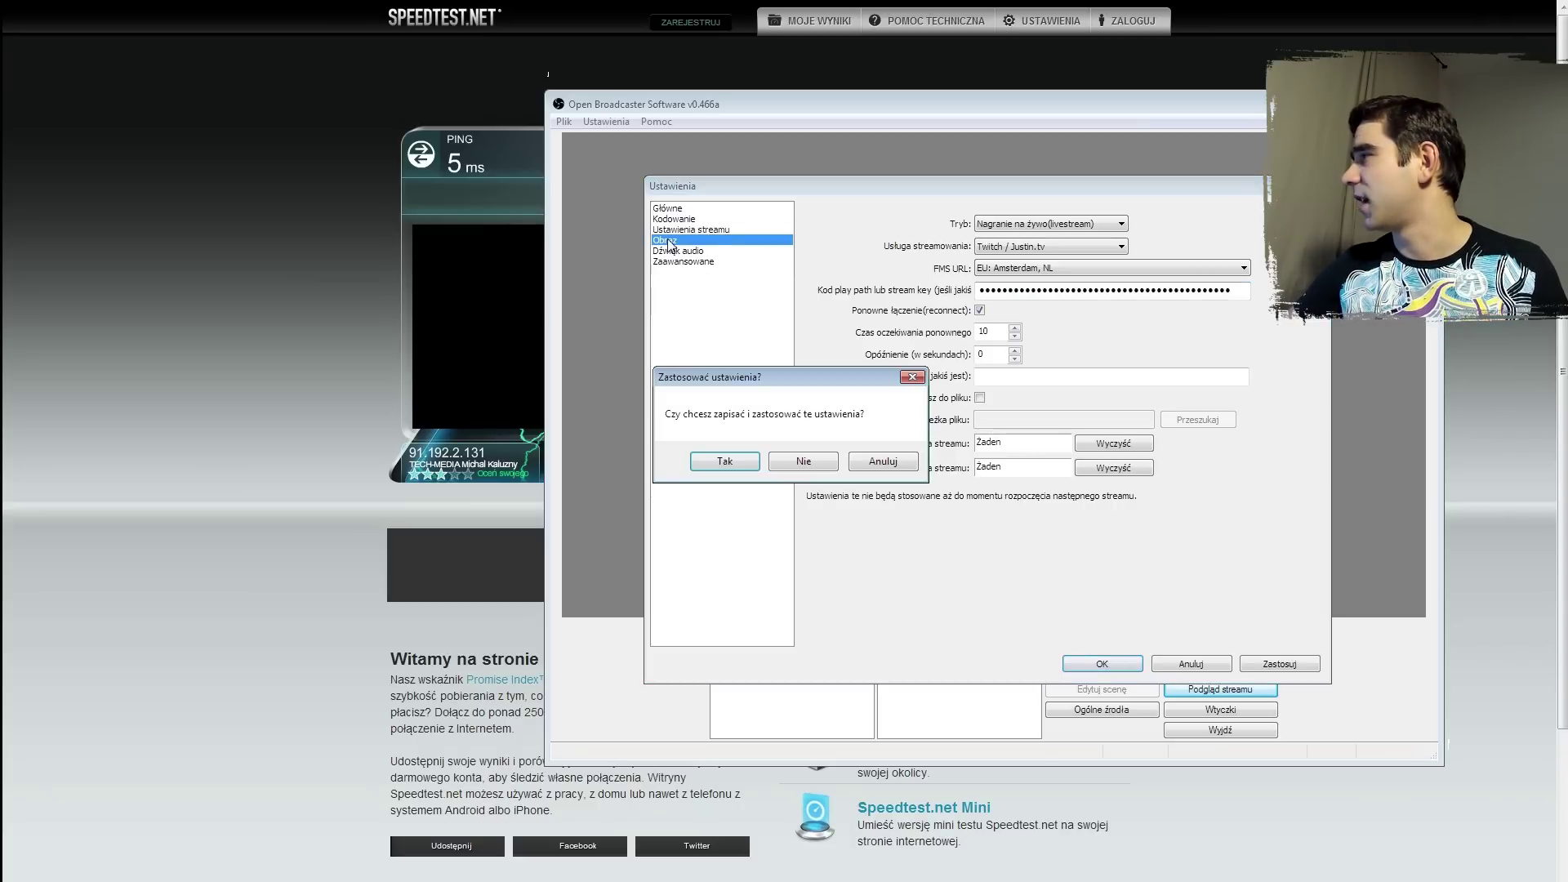
left_click(804, 463)
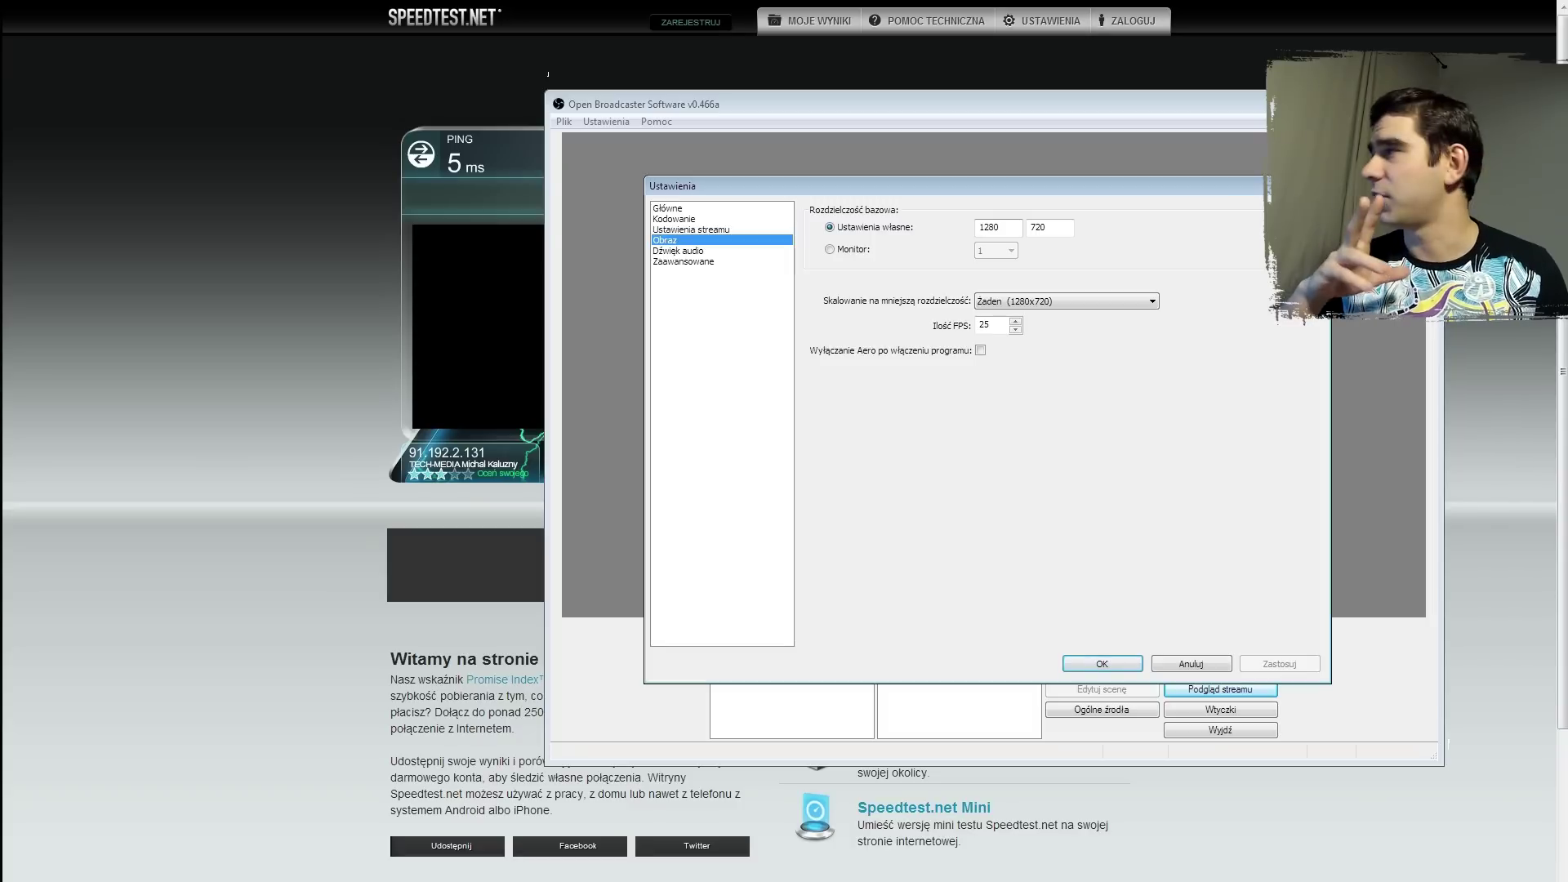
double_click(989, 227)
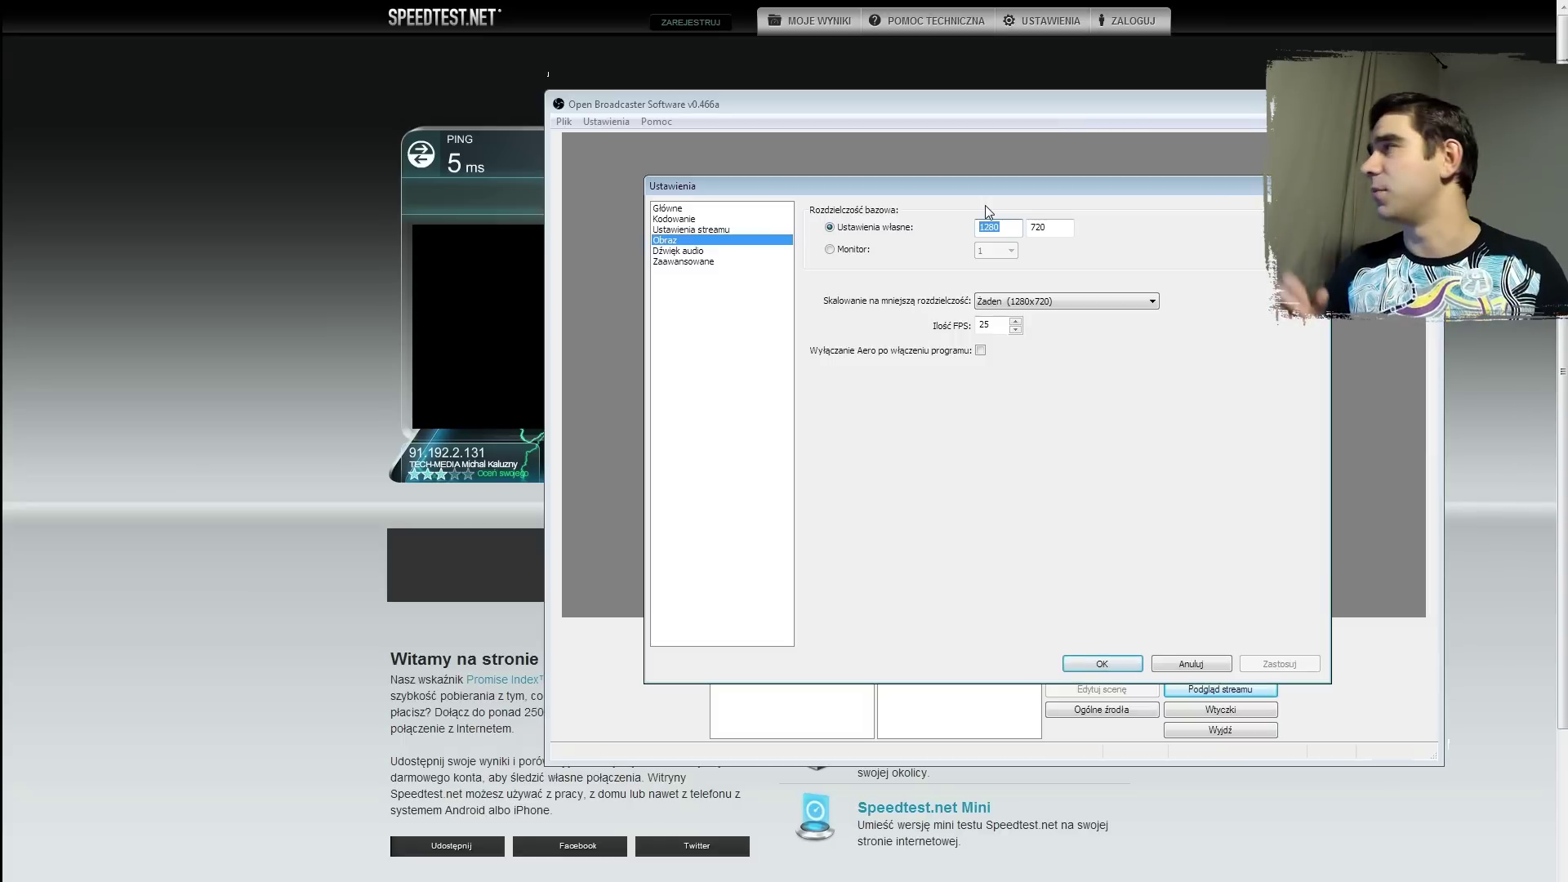
left_click(1053, 229)
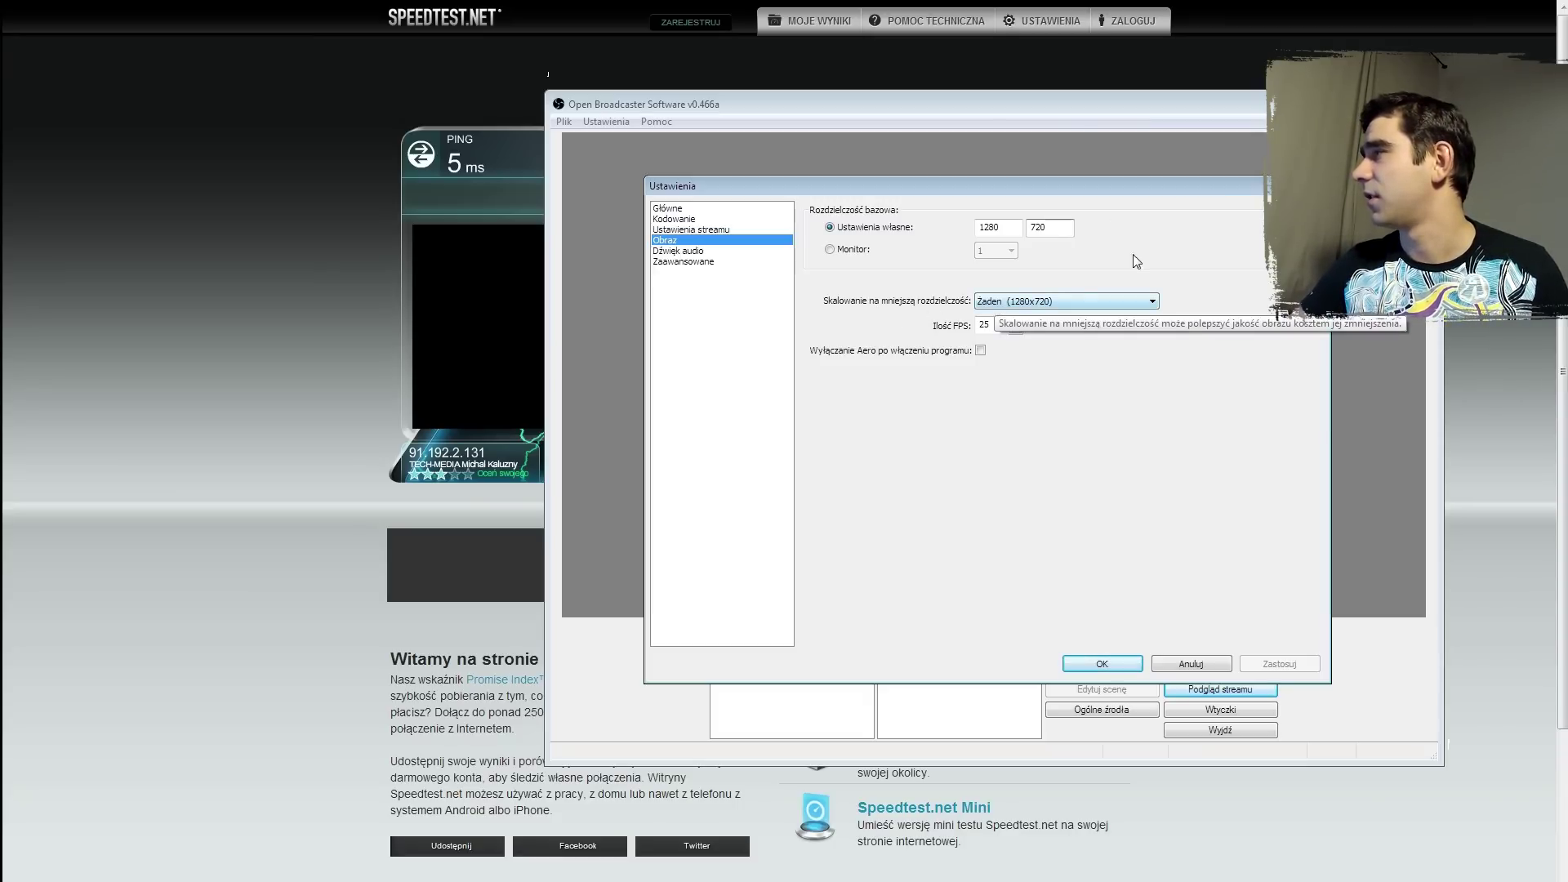
Step: Examine the available downscale resolutions and the FPS value in the video settings
left_click(1071, 299)
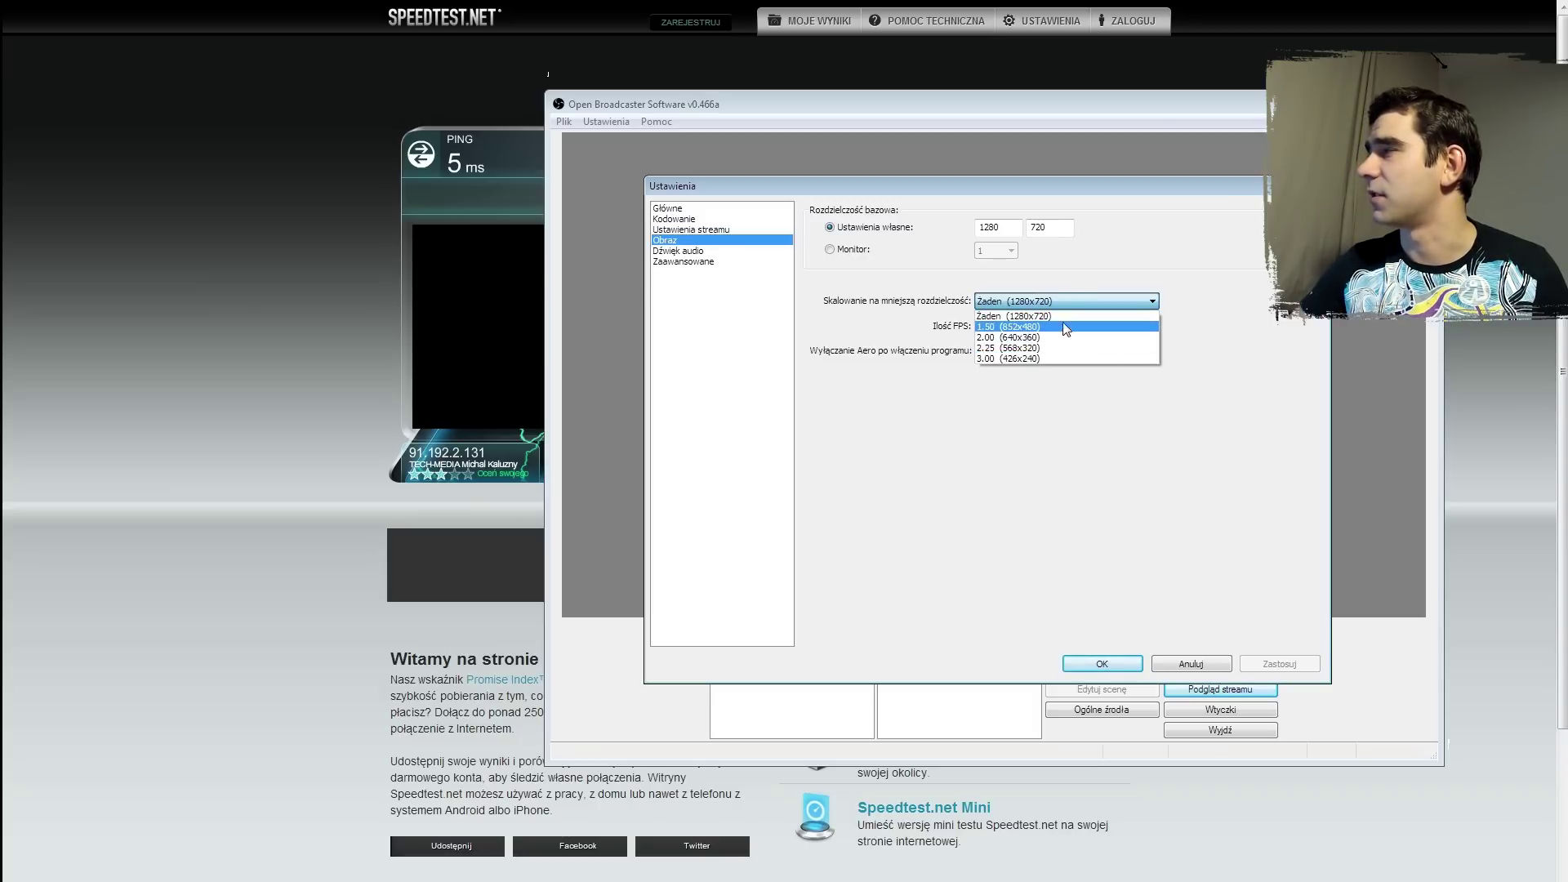
left_click(1076, 299)
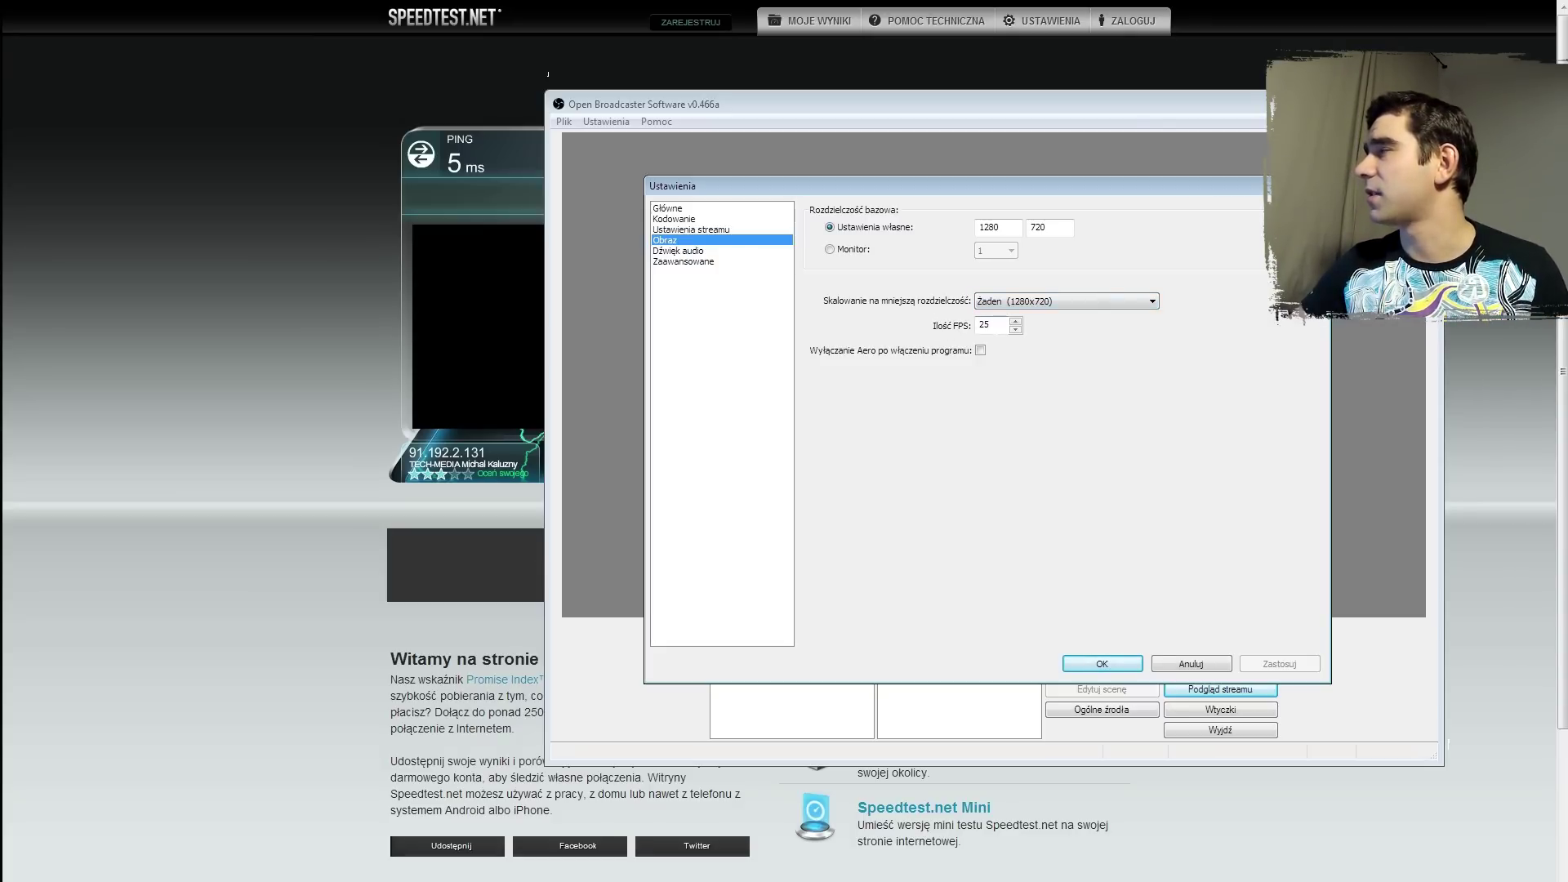
left_click(998, 325)
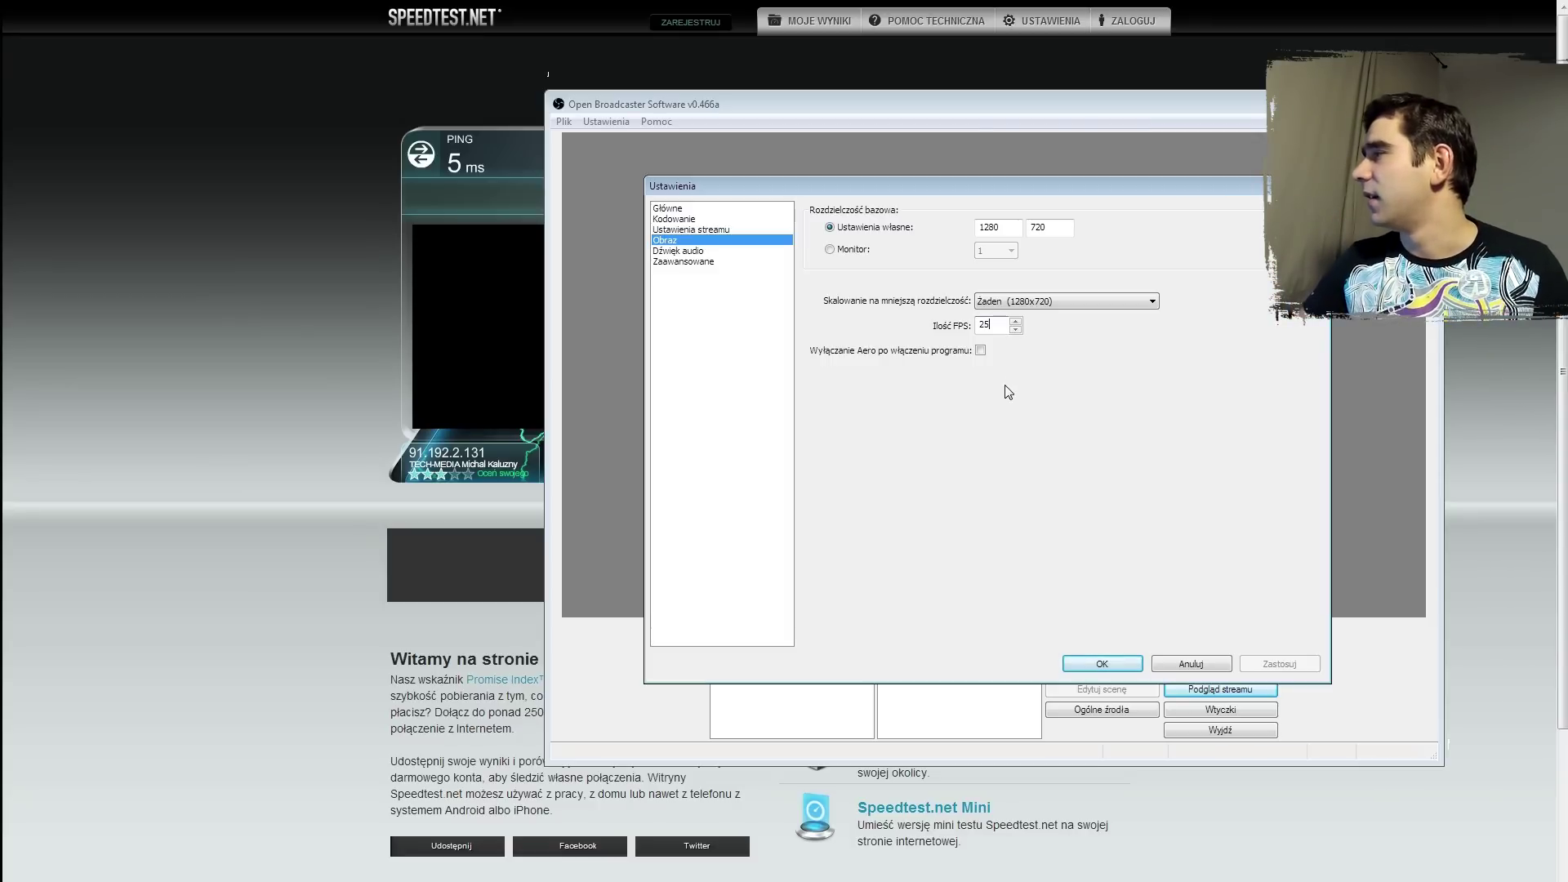
Step: Review the microphone device list in the audio settings and the advanced settings, and close the settings dialog with confirmation
left_click(707, 251)
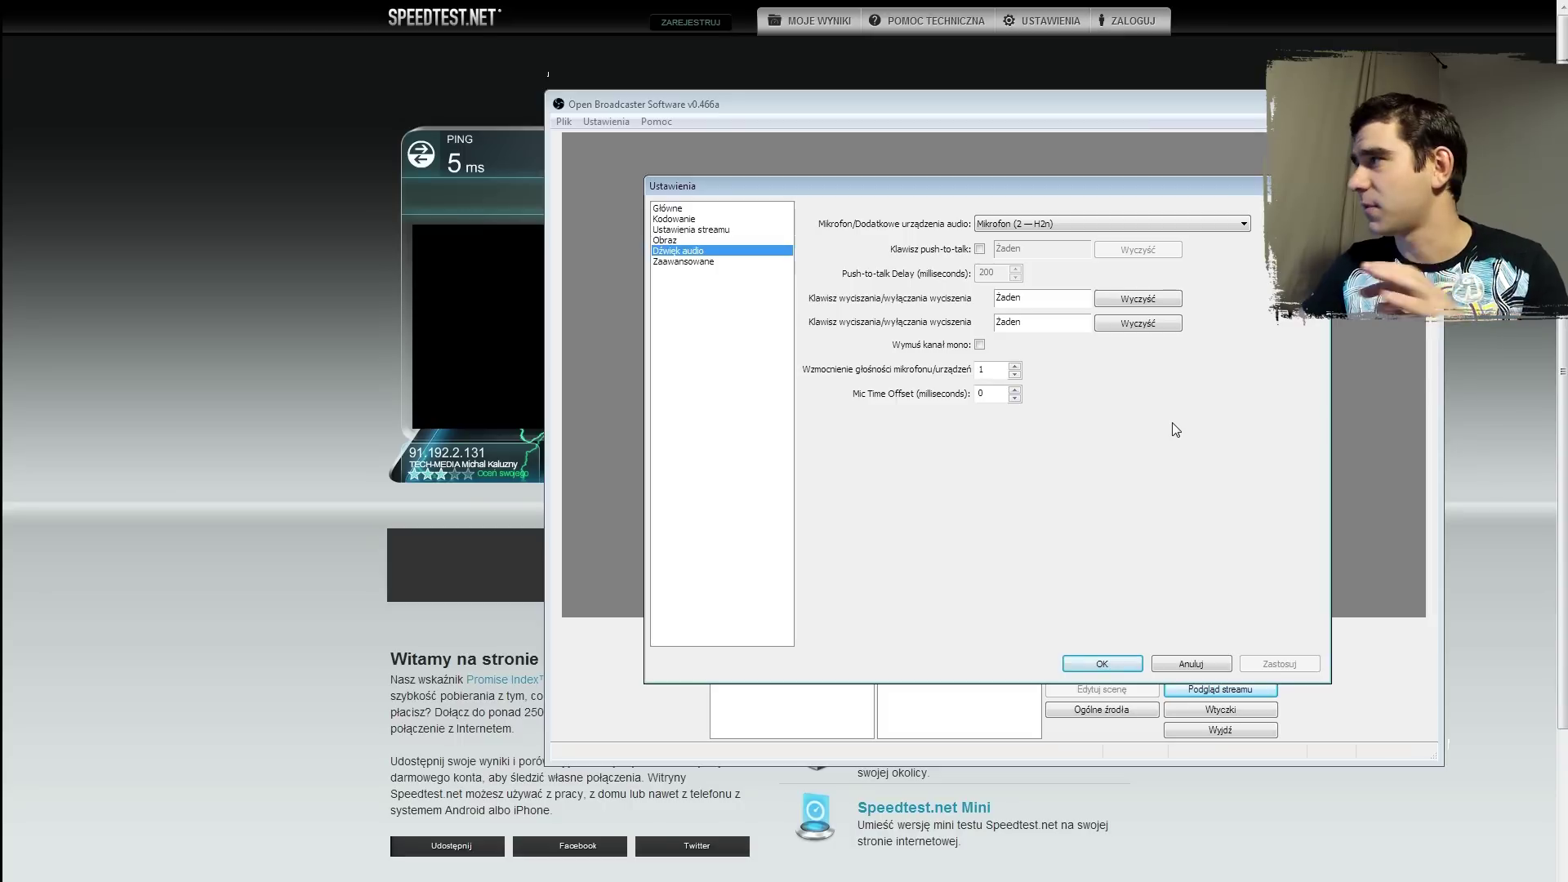
left_click(1062, 224)
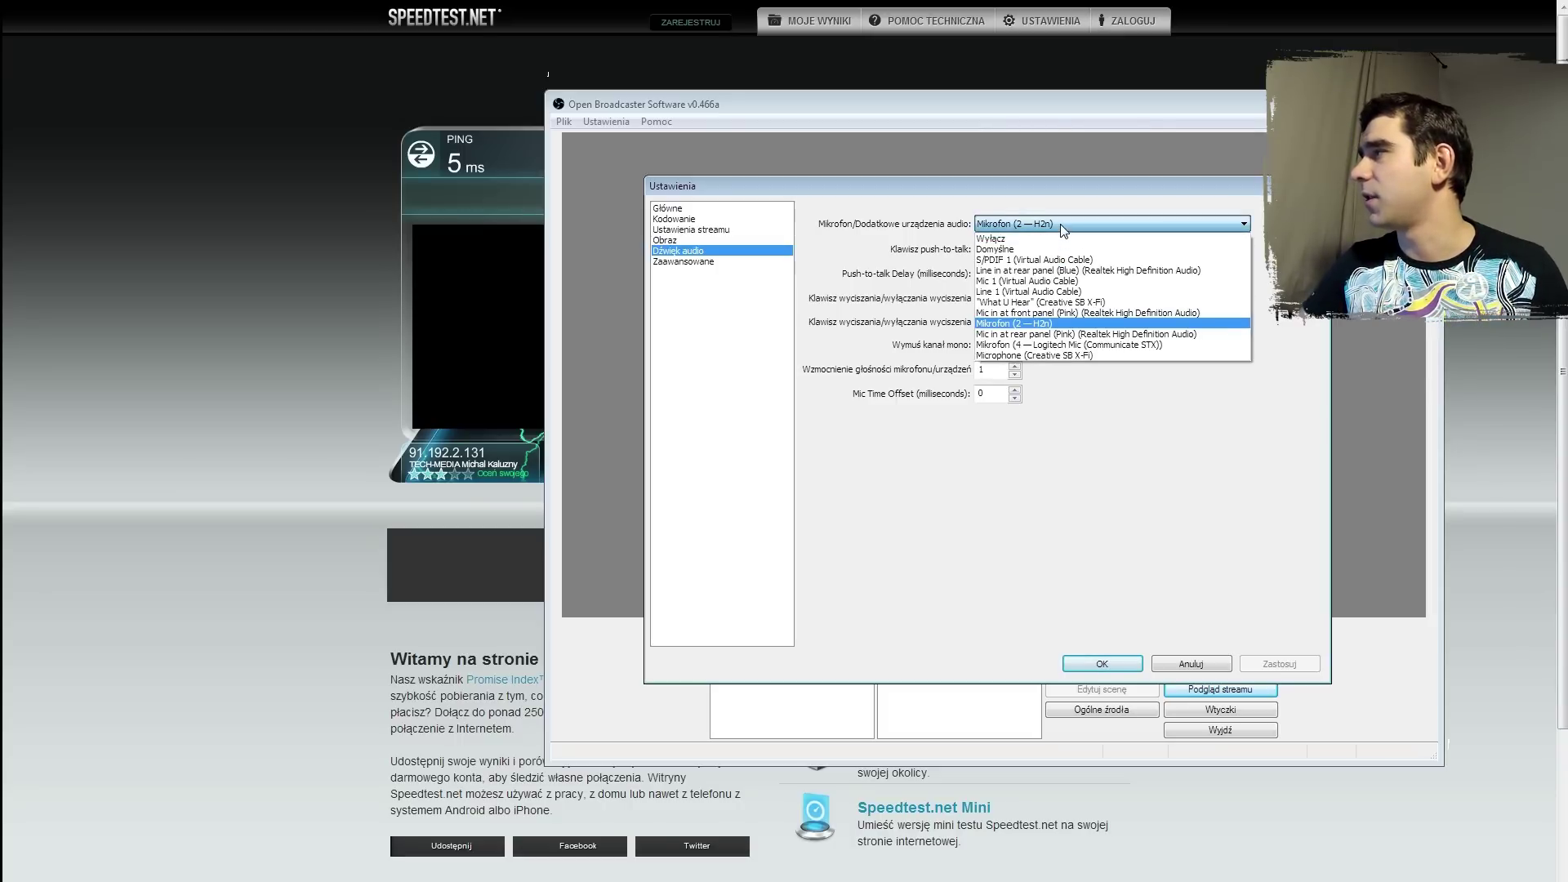
left_click(1060, 224)
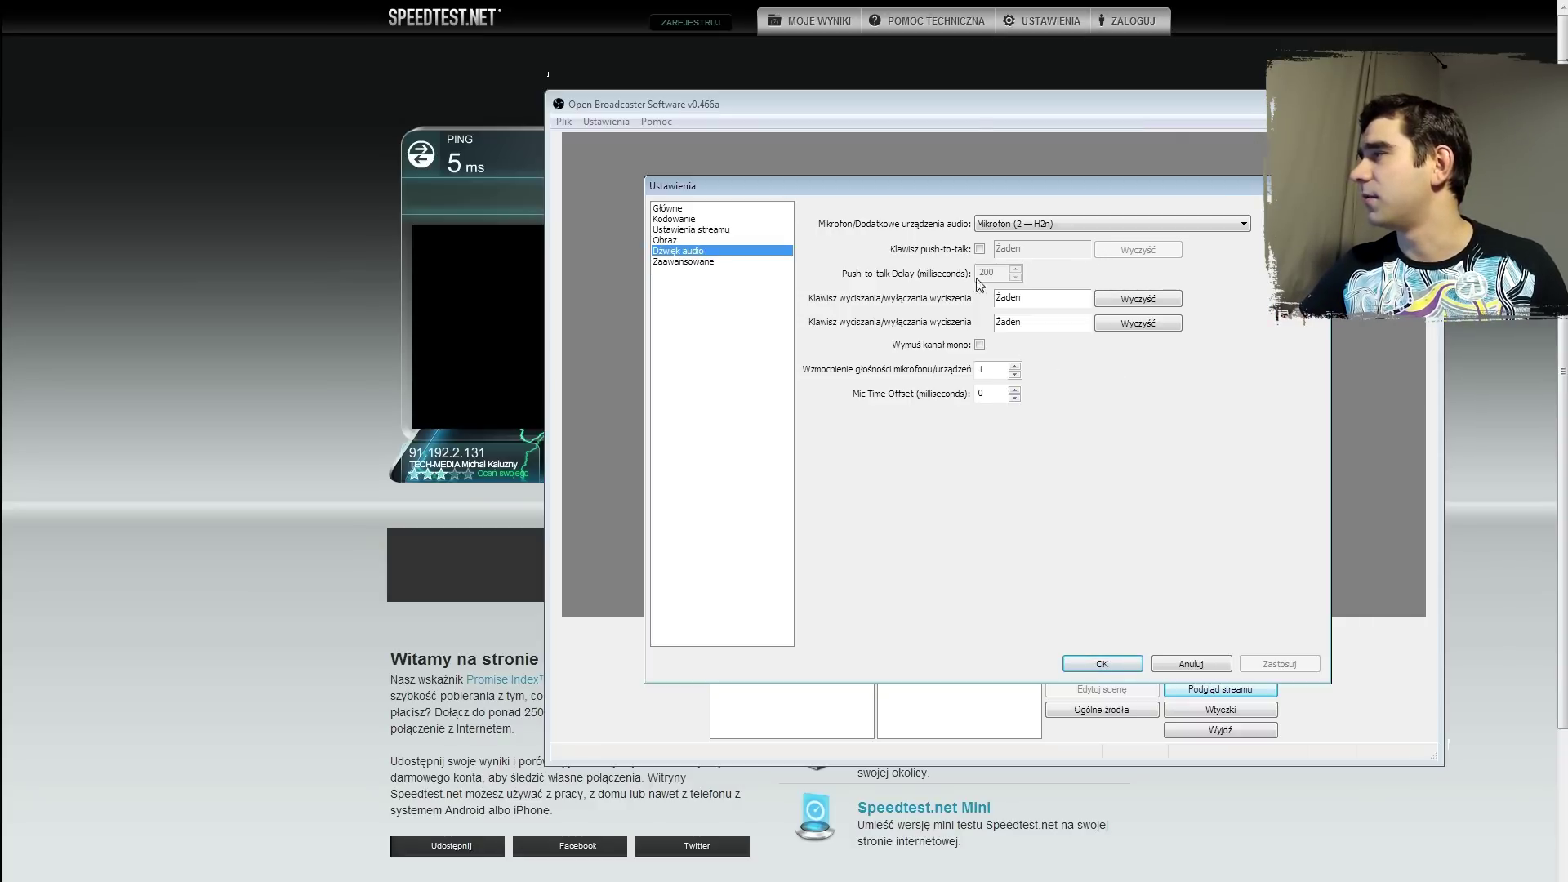
left_click(722, 261)
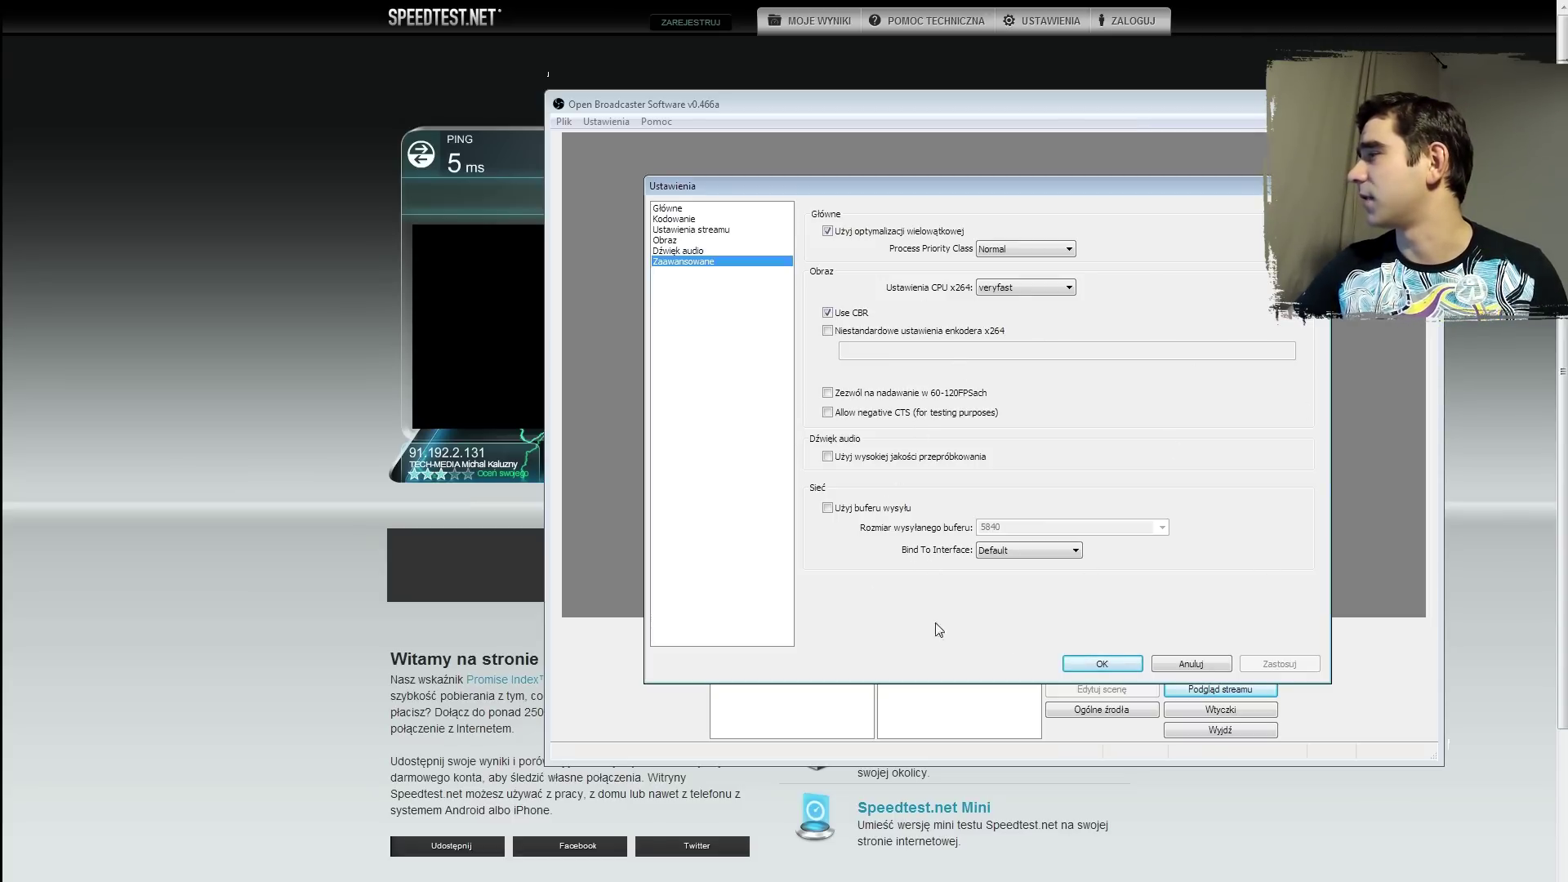
left_click(1102, 663)
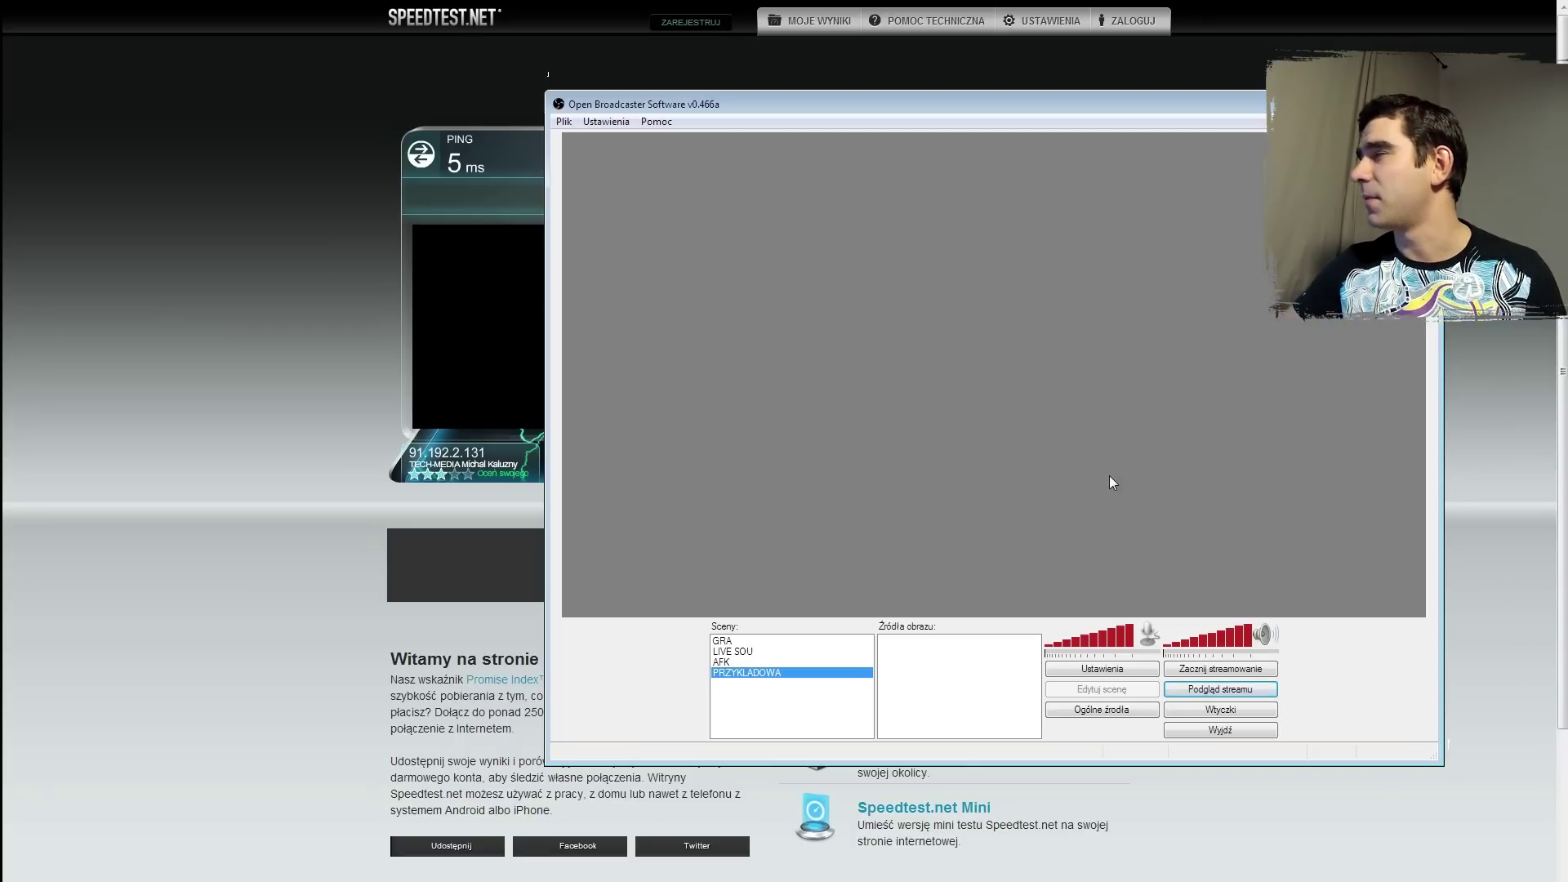
Step: Examine which source types can be added to the PRZYKLADOWA scene and which commands are available for managing scenes
right_click(950, 672)
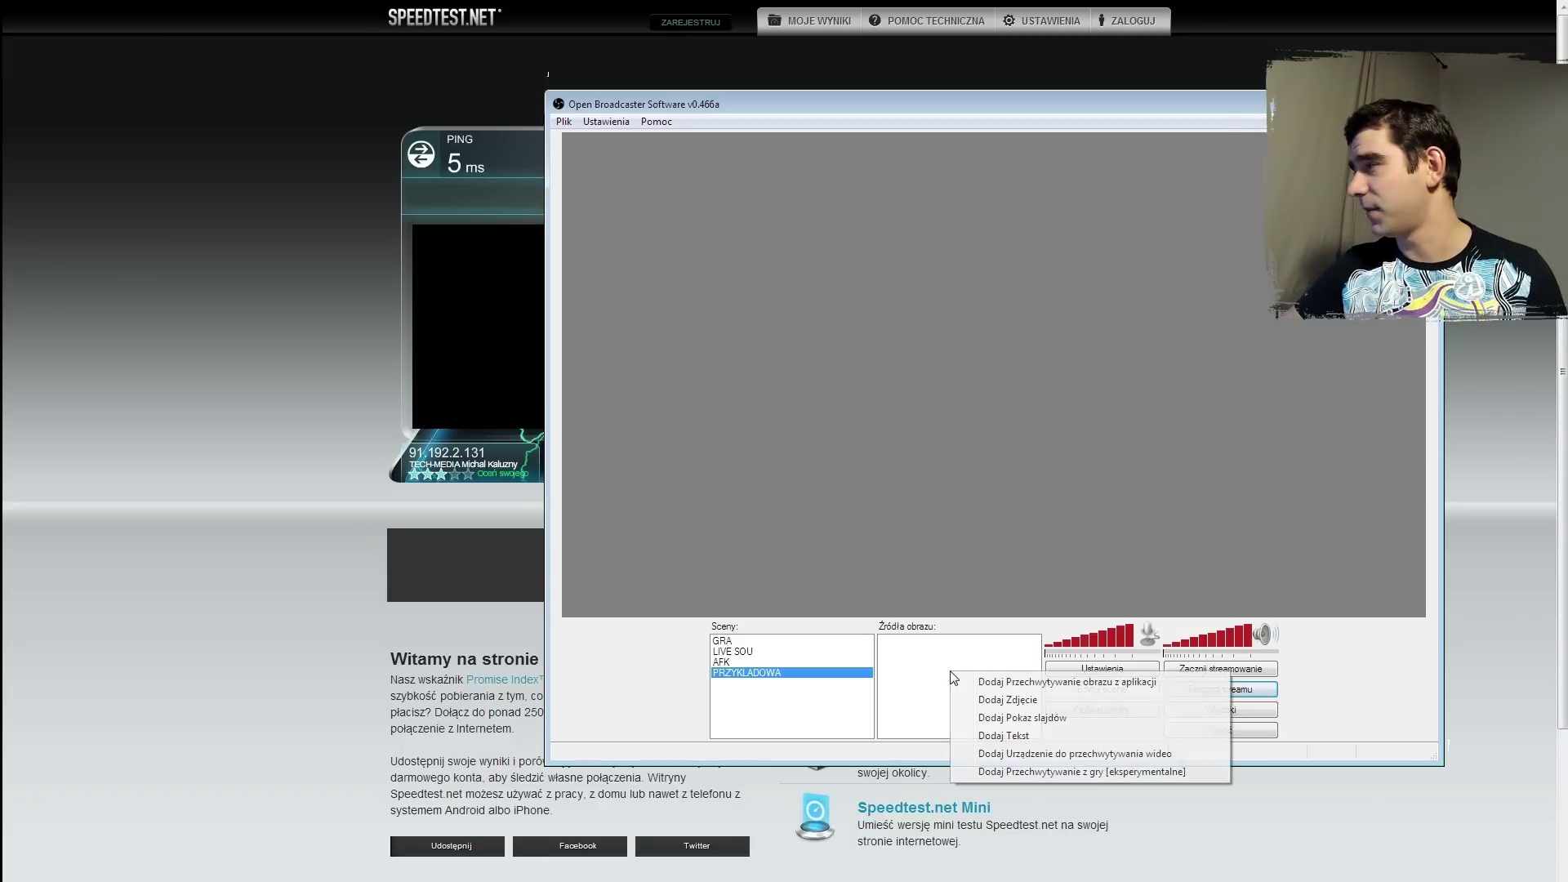
left_click(943, 662)
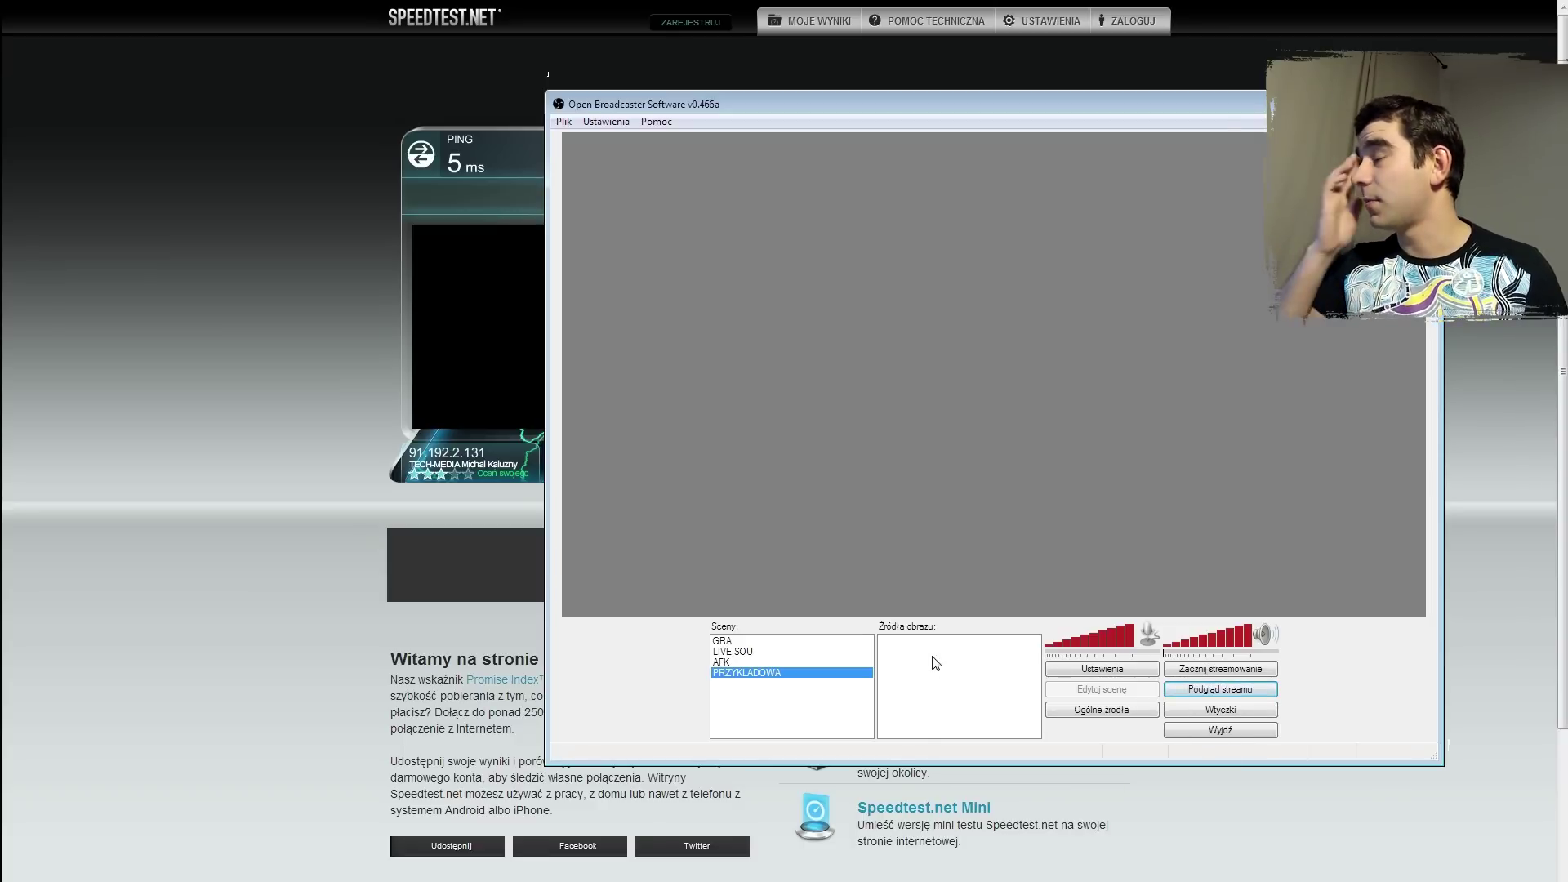
right_click(935, 663)
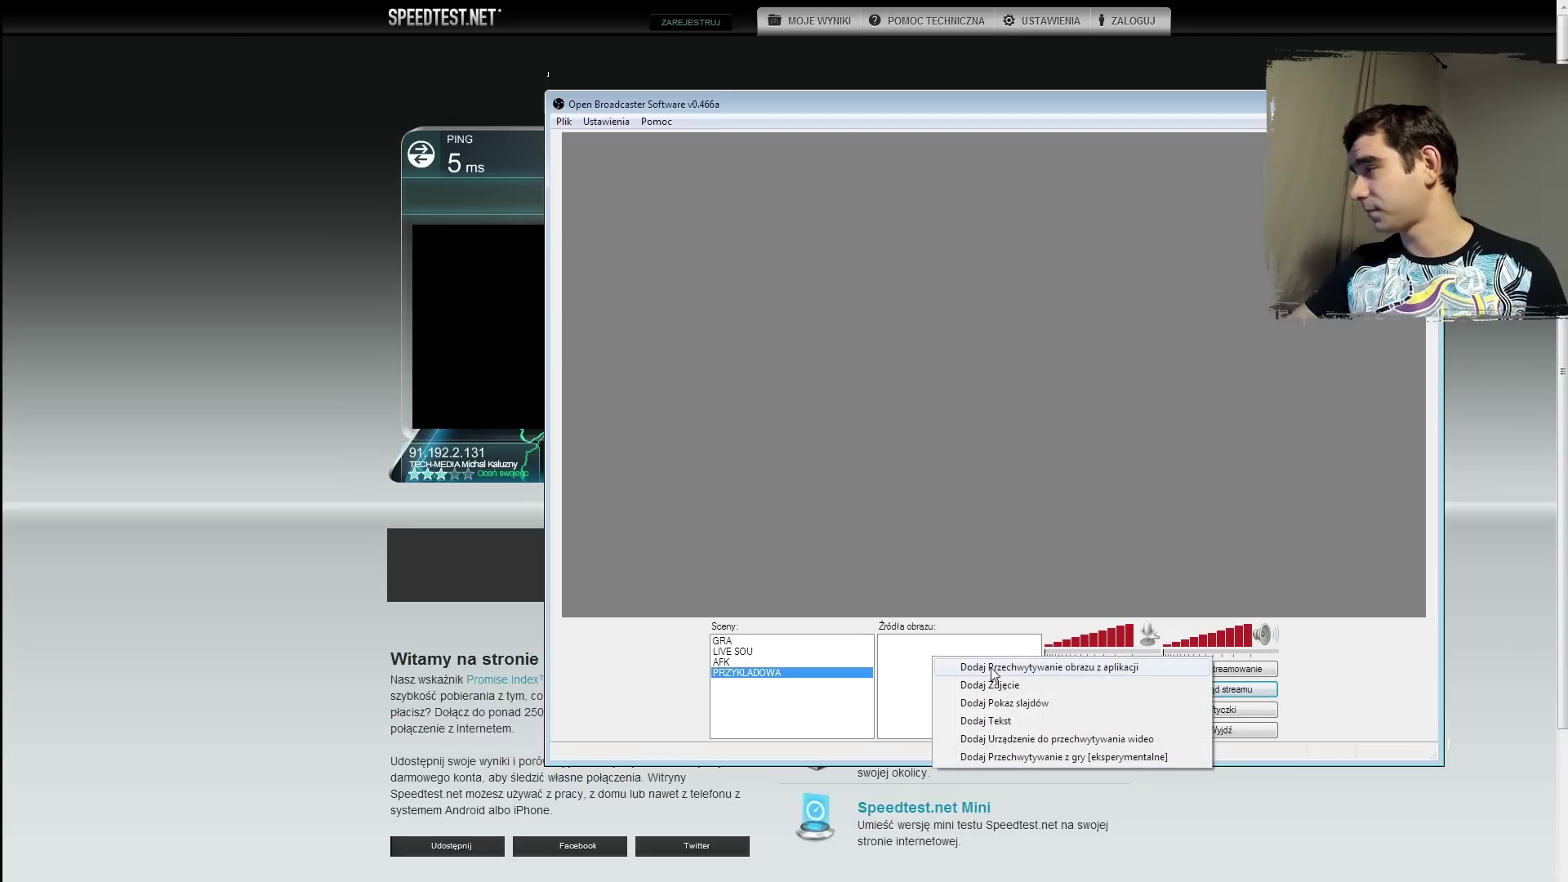
right_click(921, 659)
right_click(901, 649)
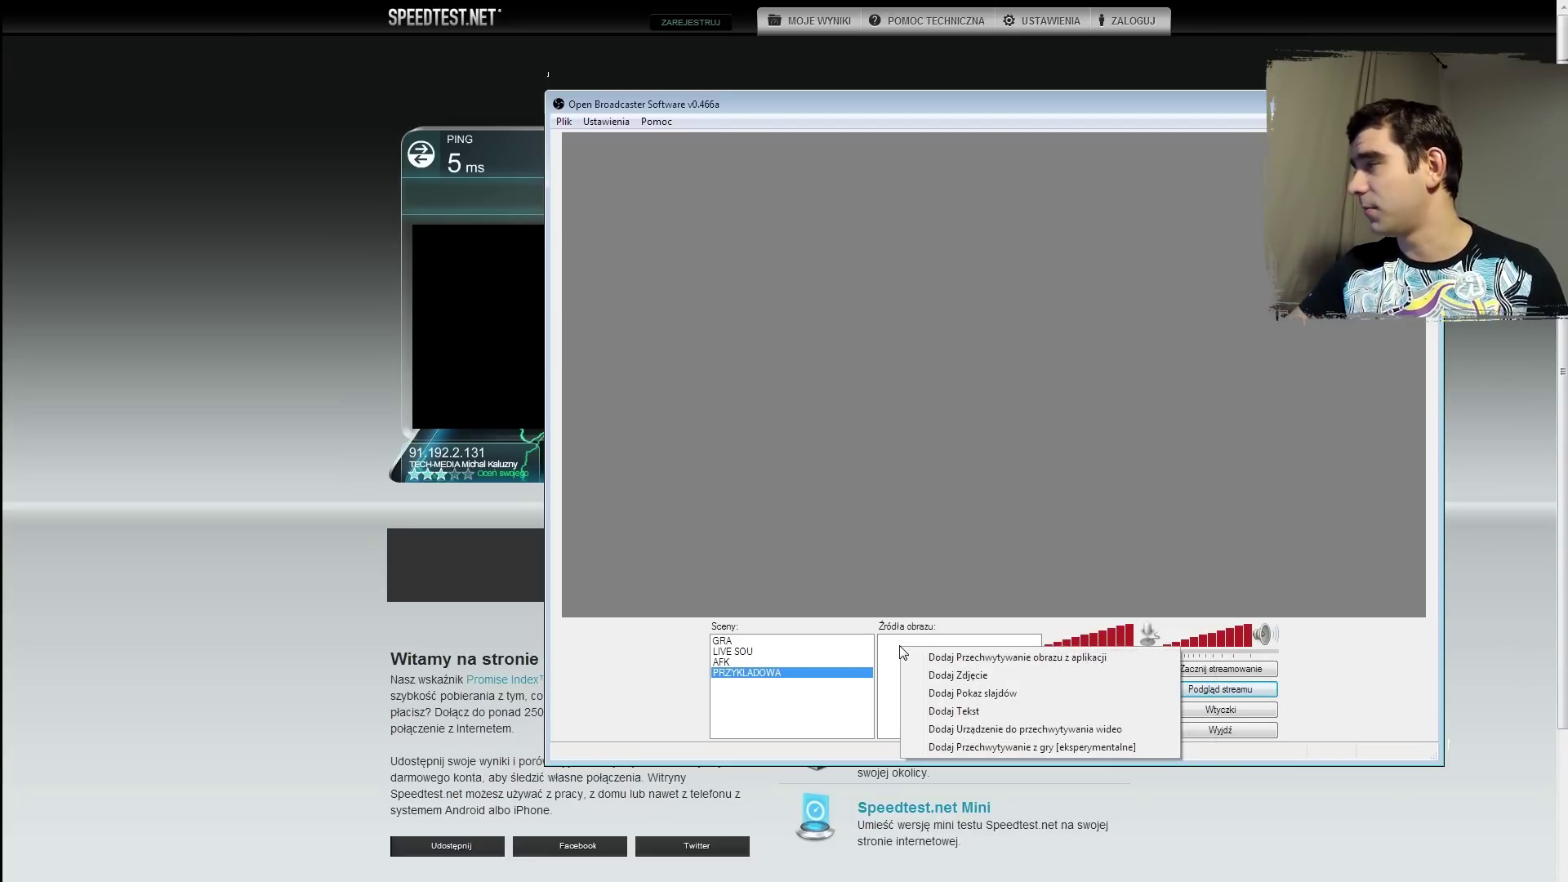
left_click(887, 650)
right_click(770, 708)
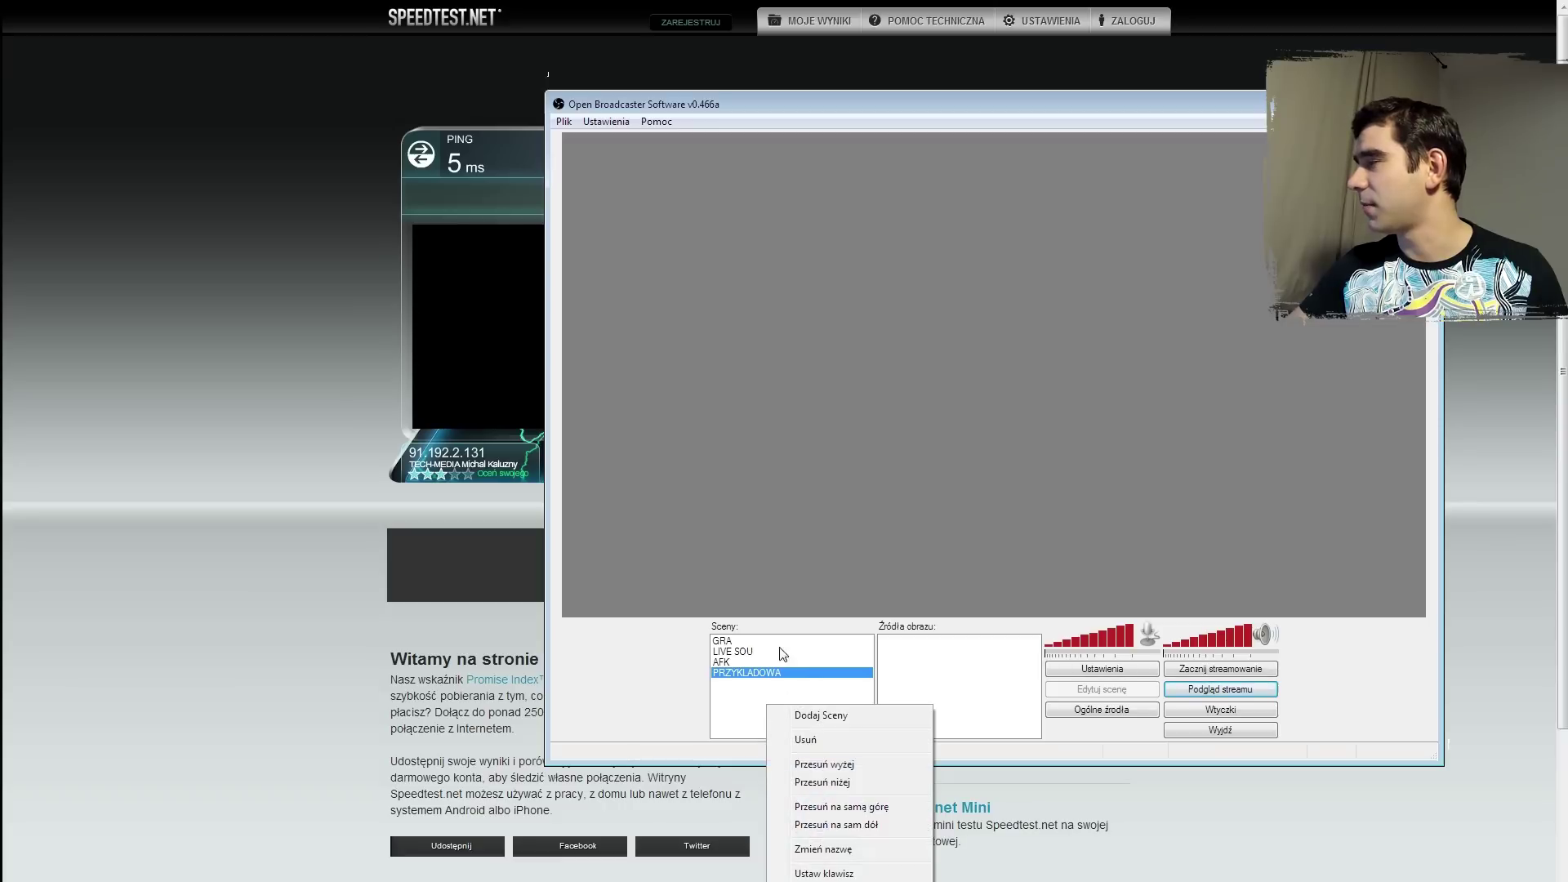
right_click(719, 691)
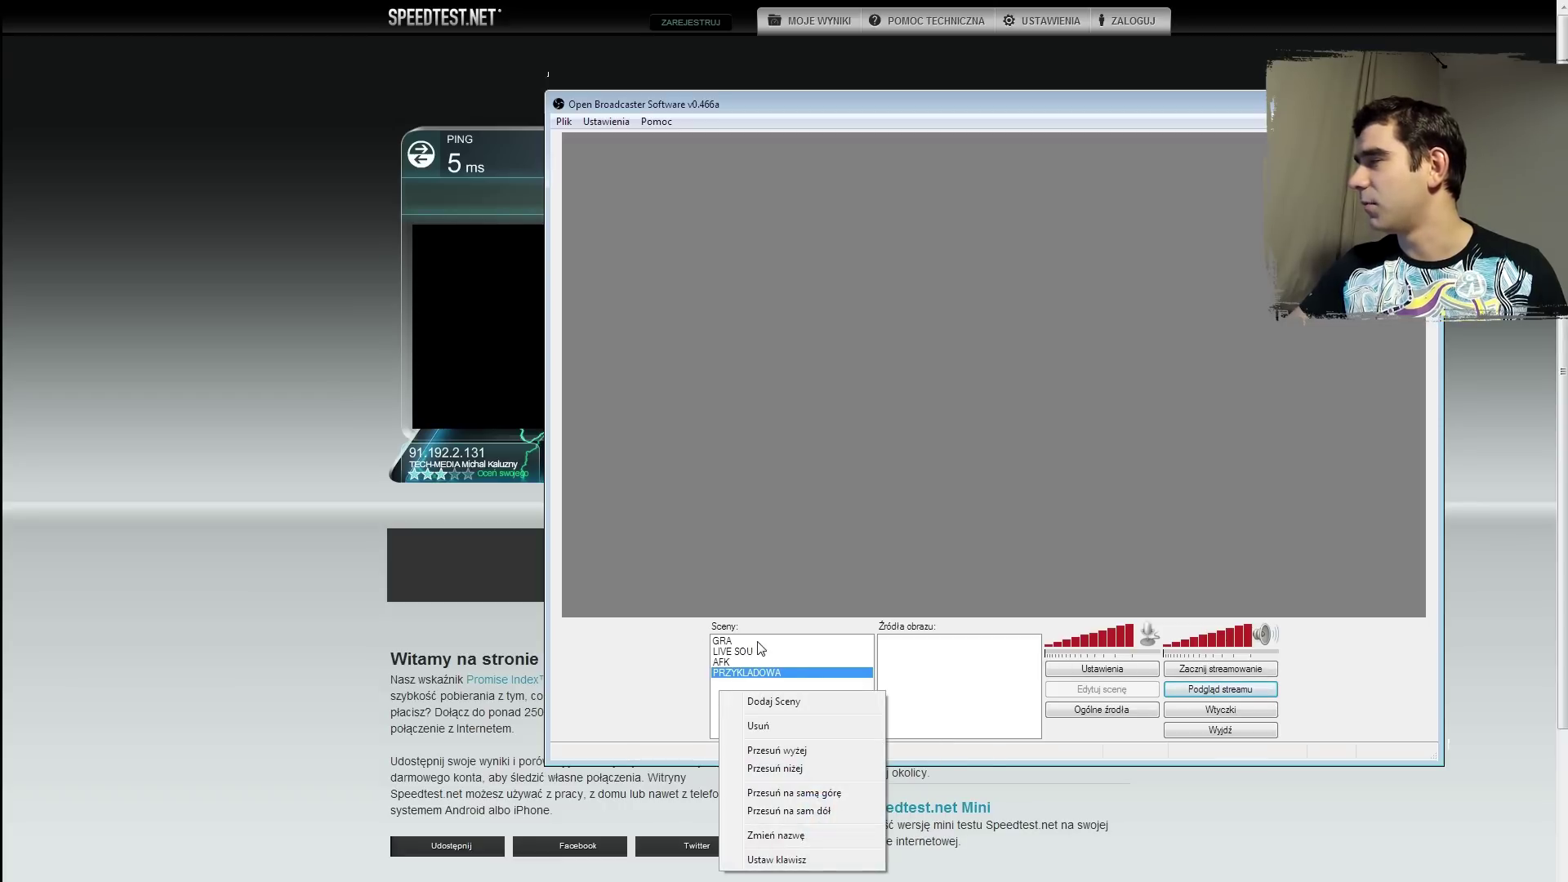
left_click(837, 688)
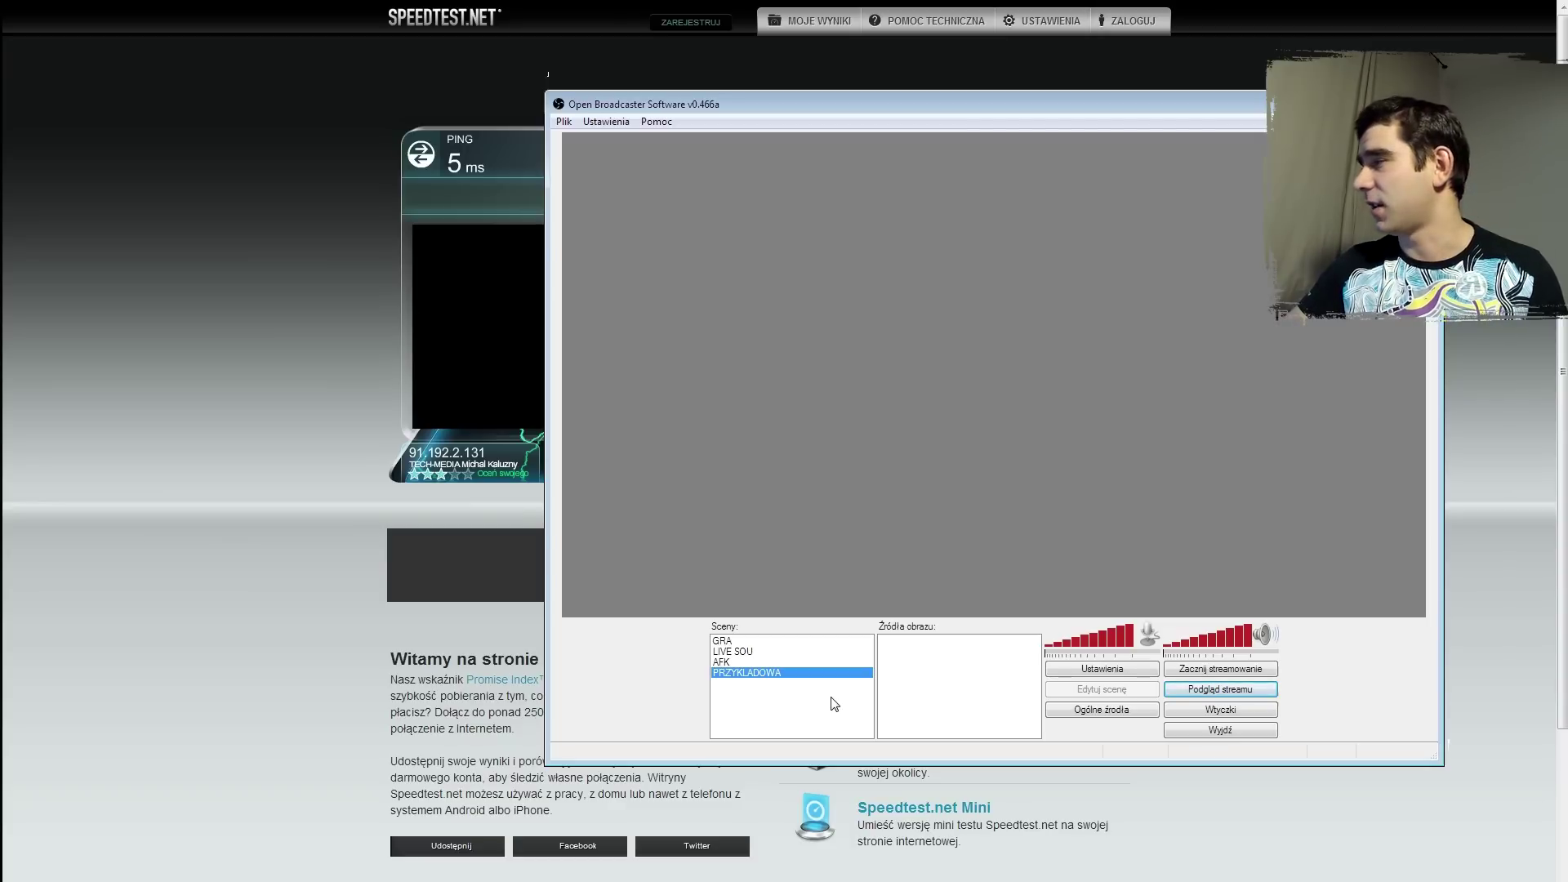
Step: Start the stream preview on the LIVE SOU scene and switch through AFK to the PRZYKLADOWA scene
left_click(753, 651)
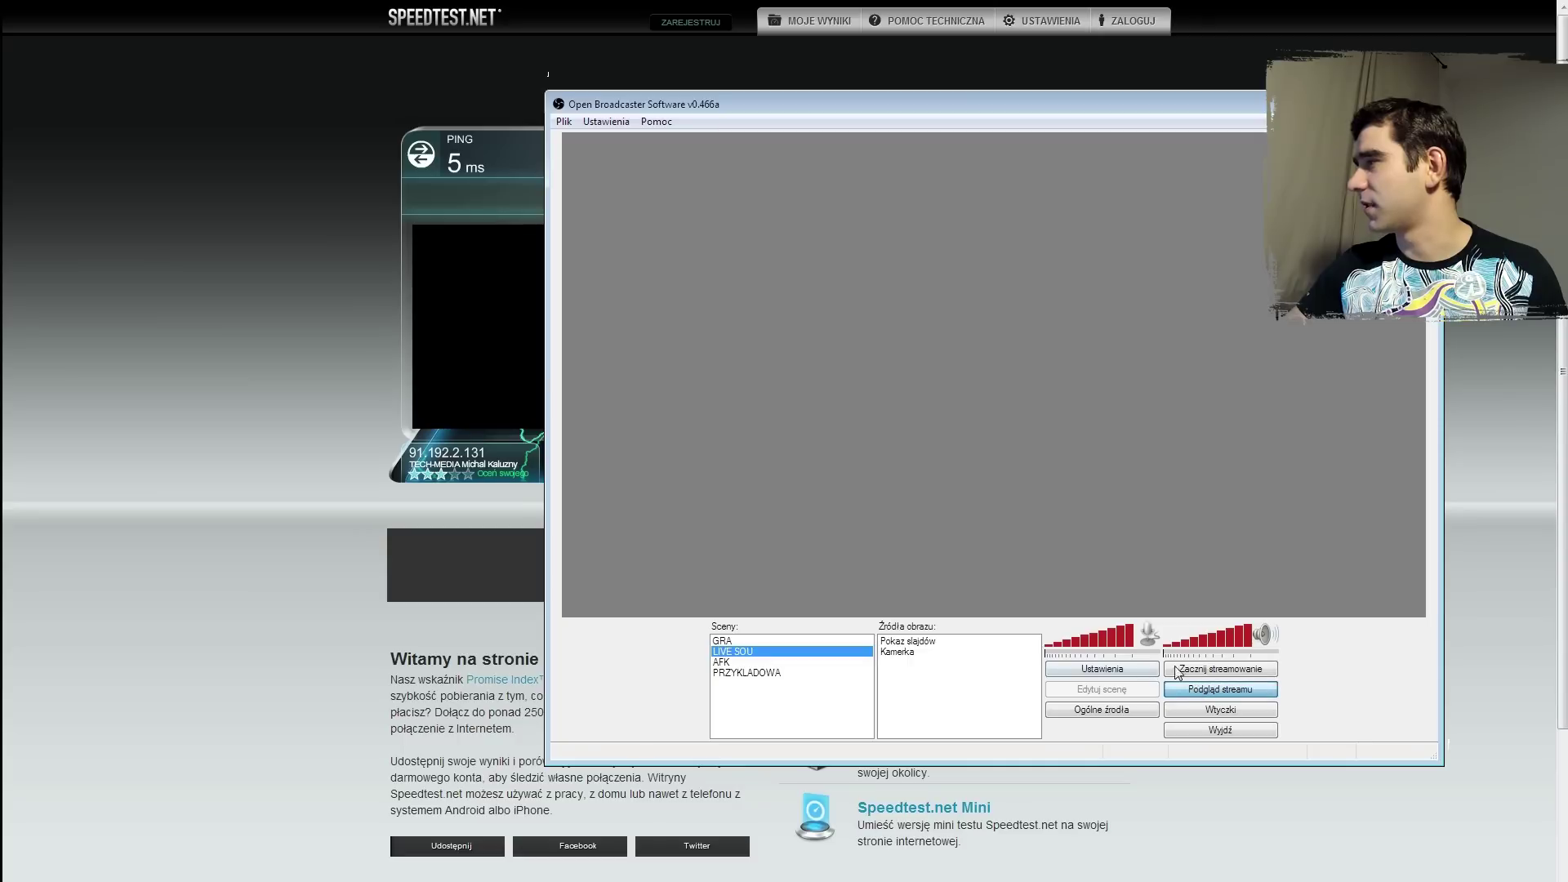
left_click(1220, 690)
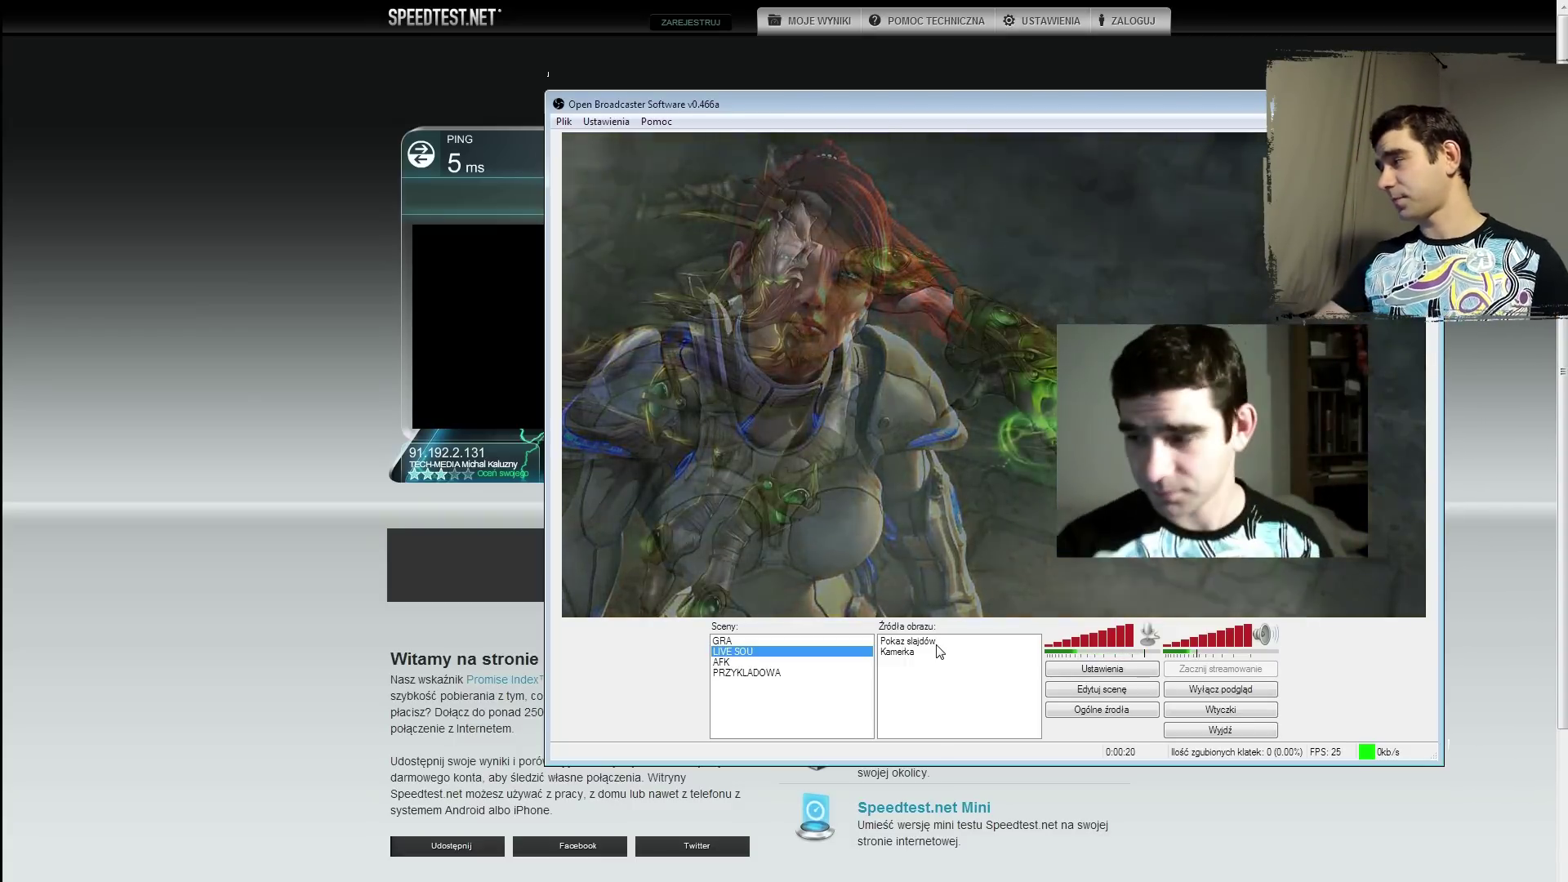
left_click(760, 661)
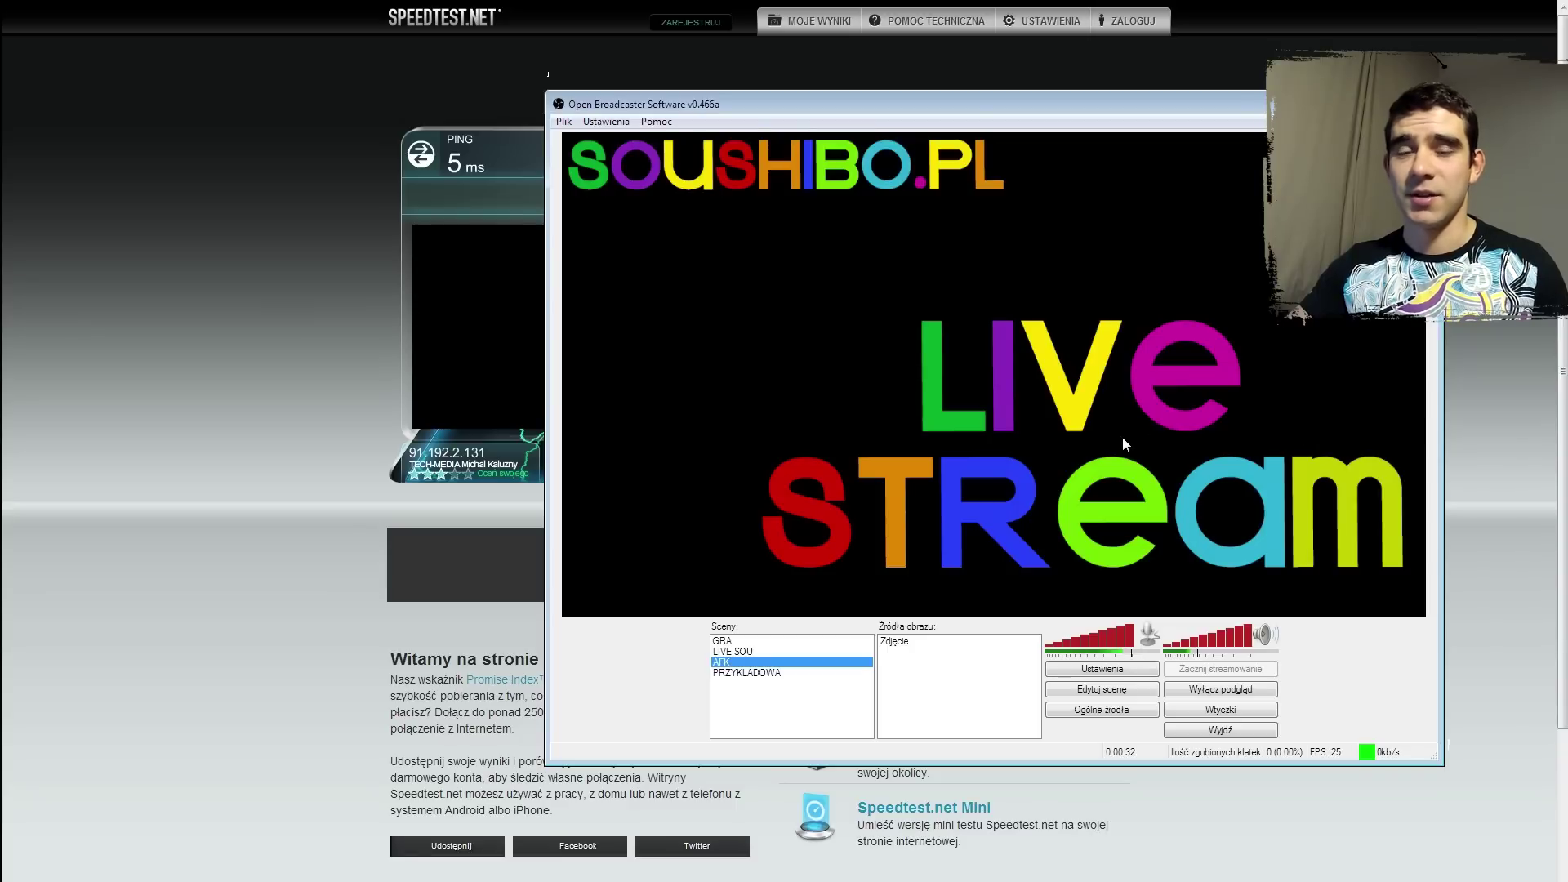
left_click(782, 674)
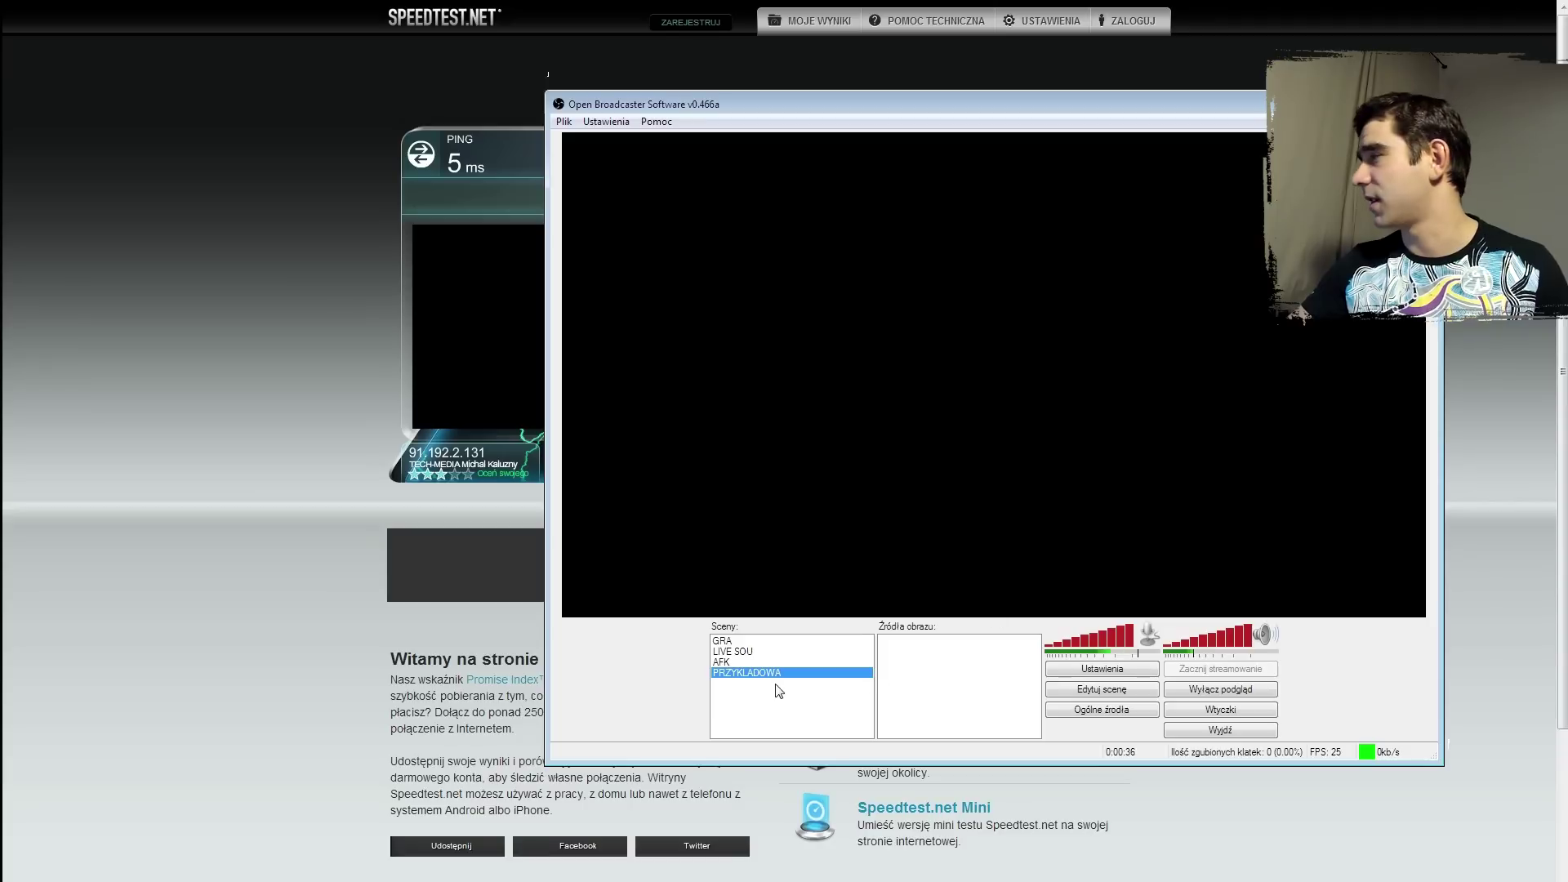
right_click(939, 668)
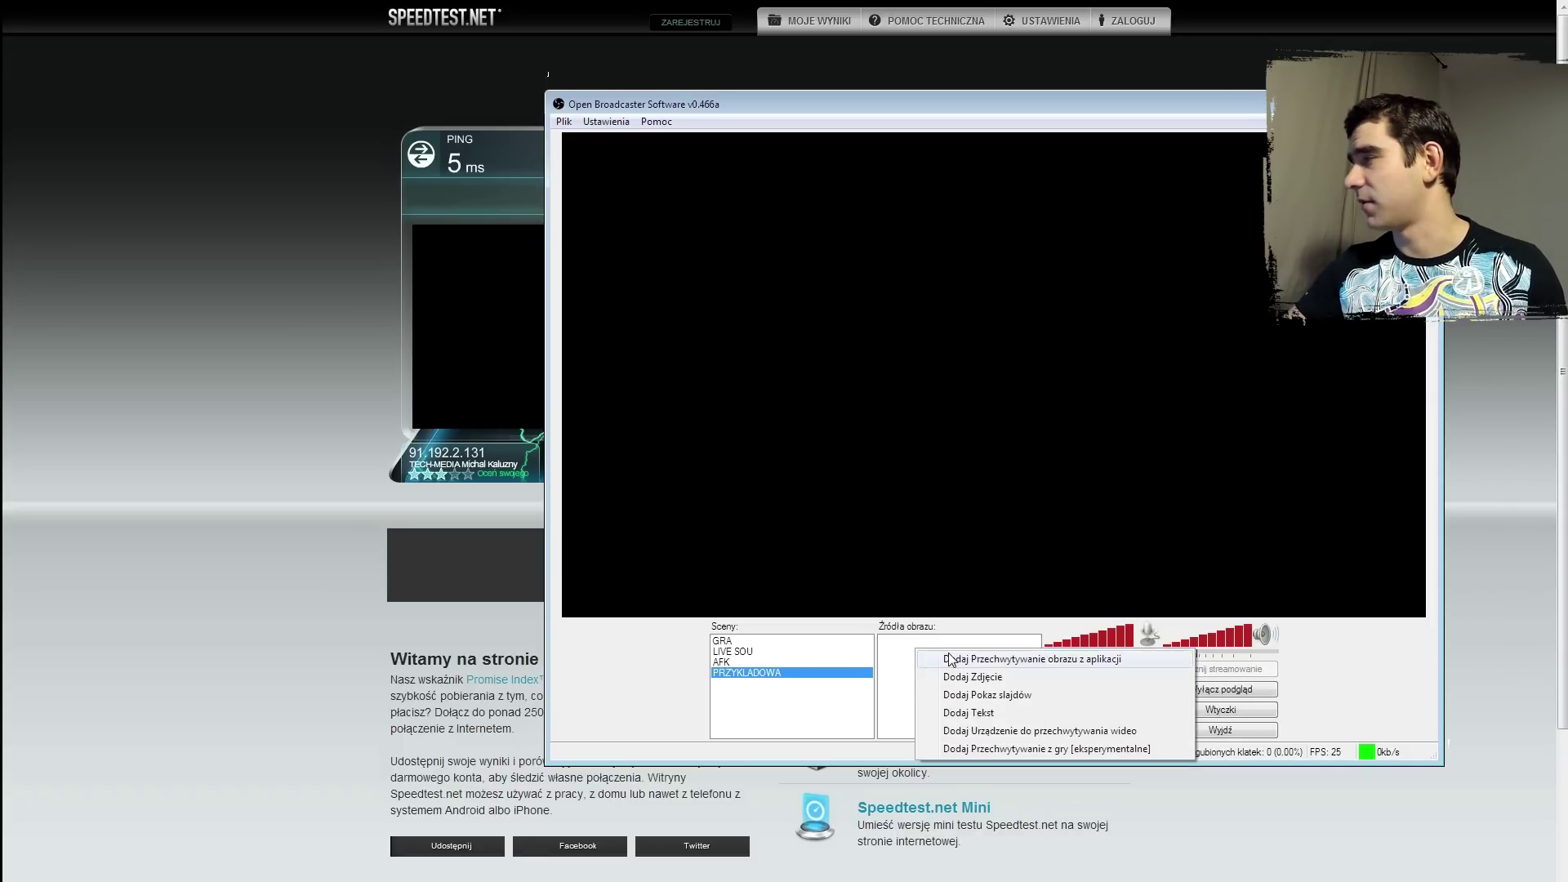
left_click(955, 671)
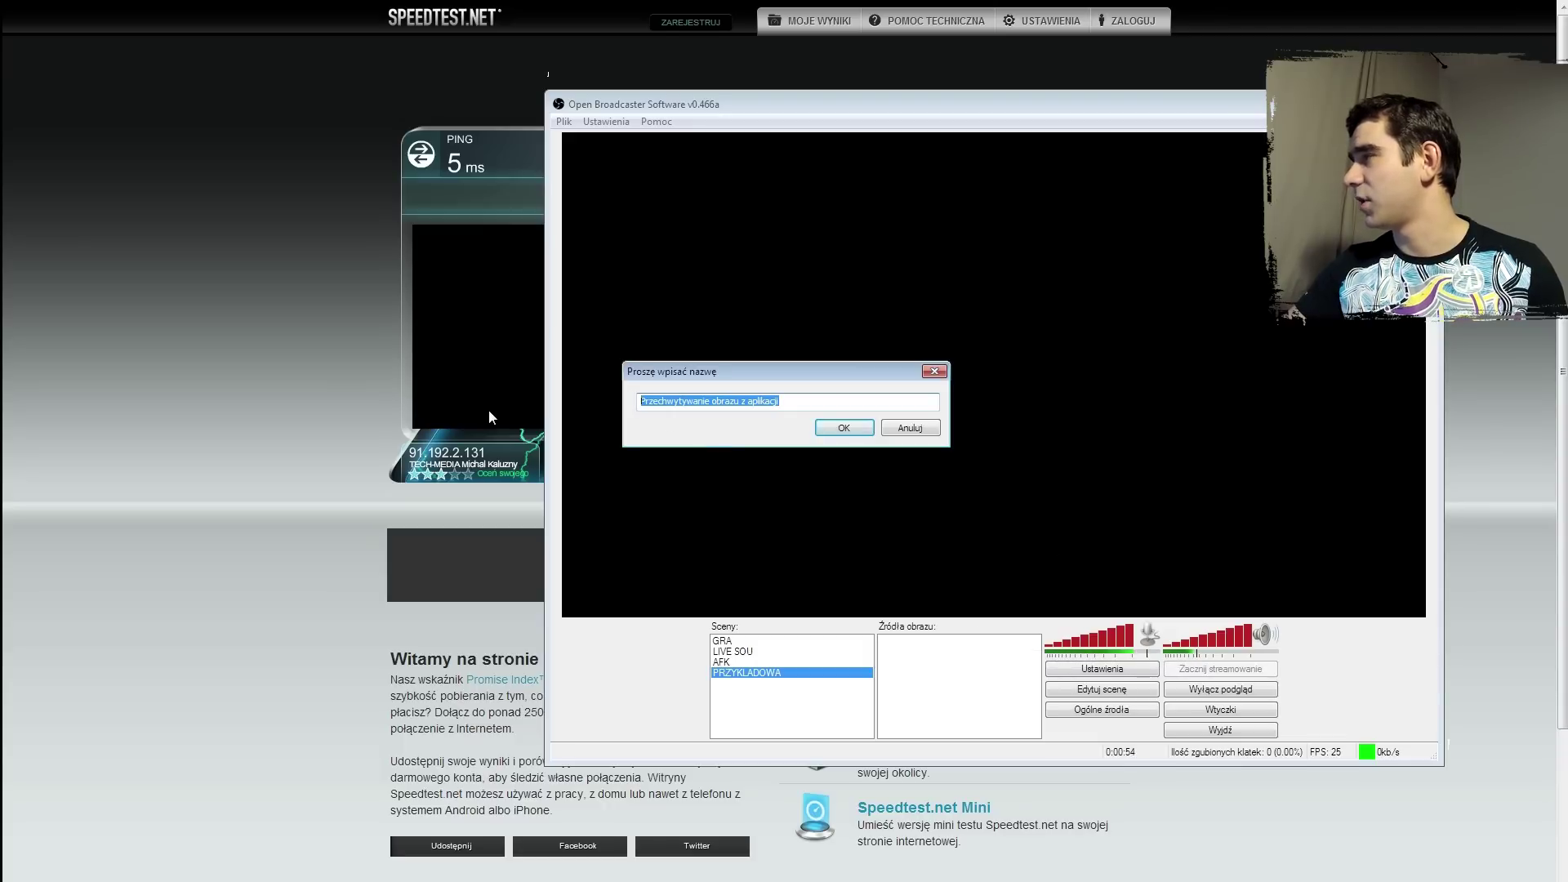
type("Gra")
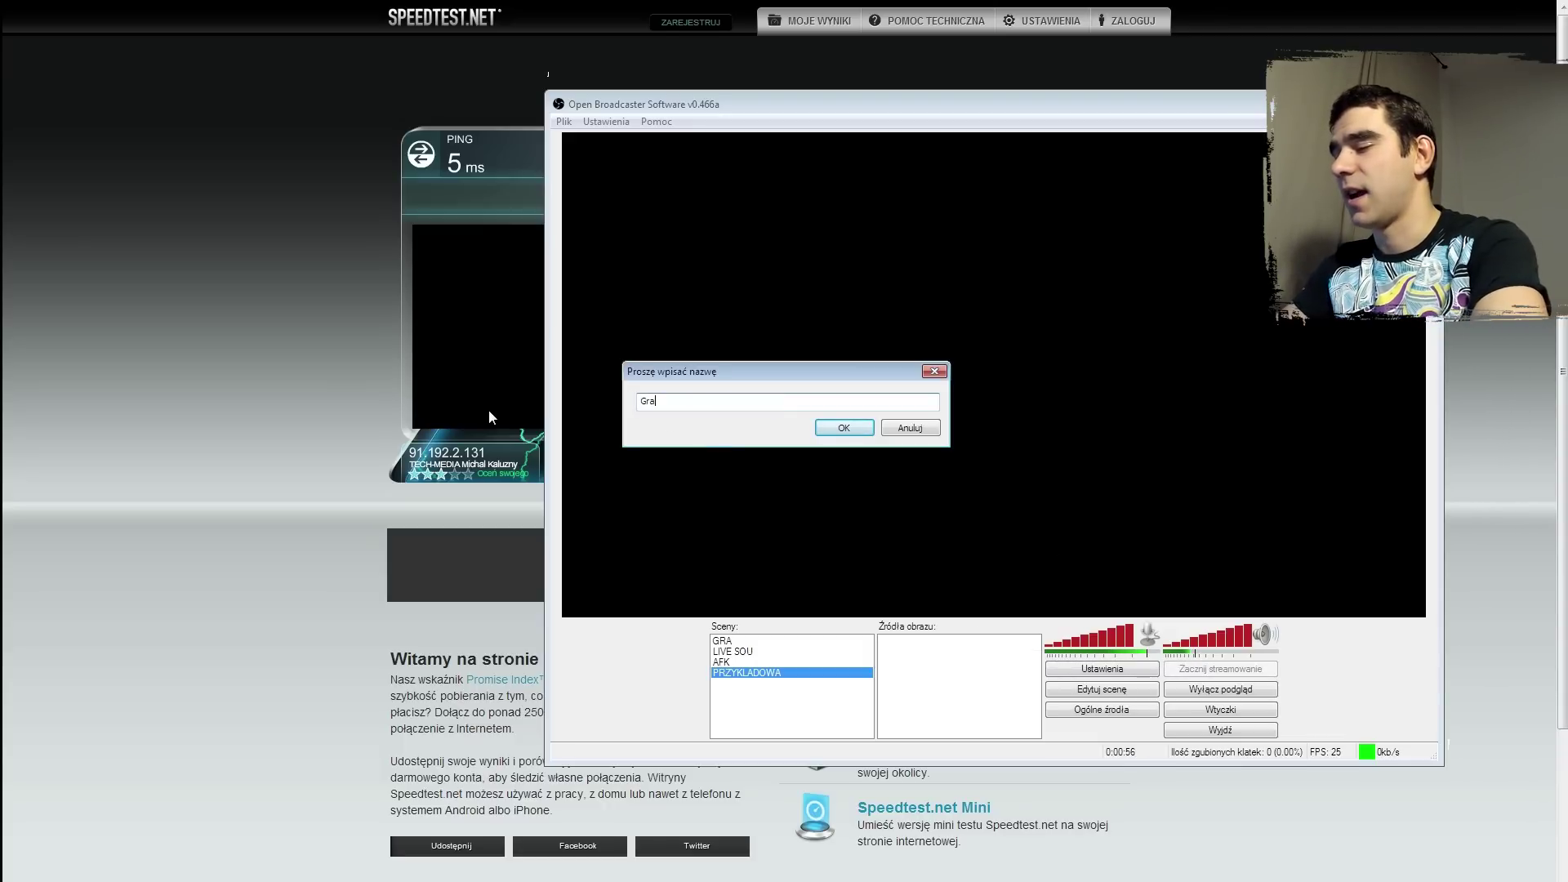
left_click(854, 431)
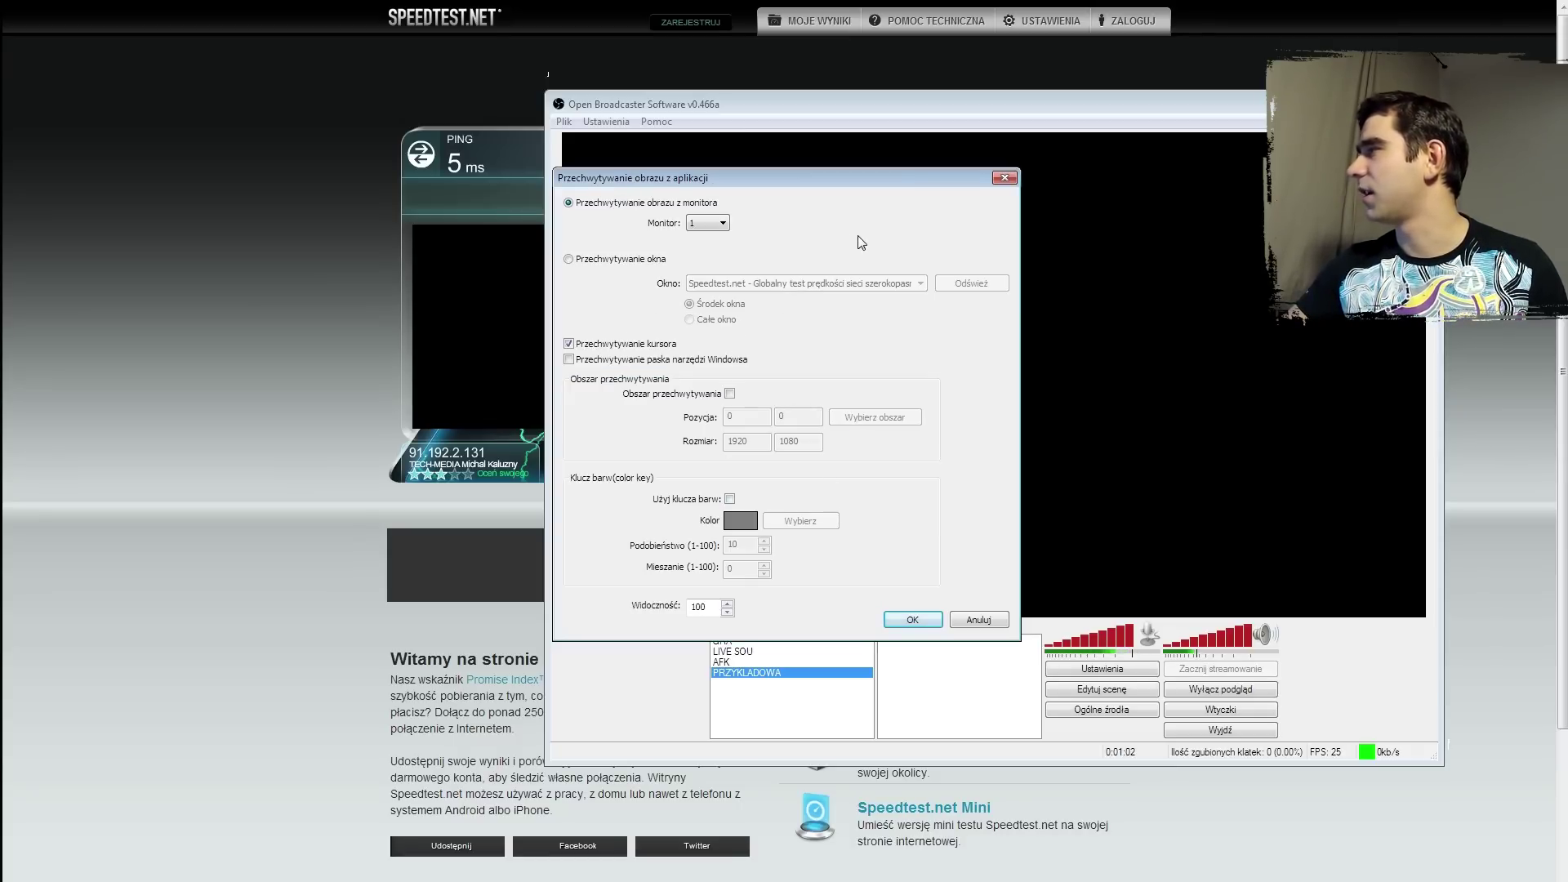
left_click(617, 259)
left_click(740, 284)
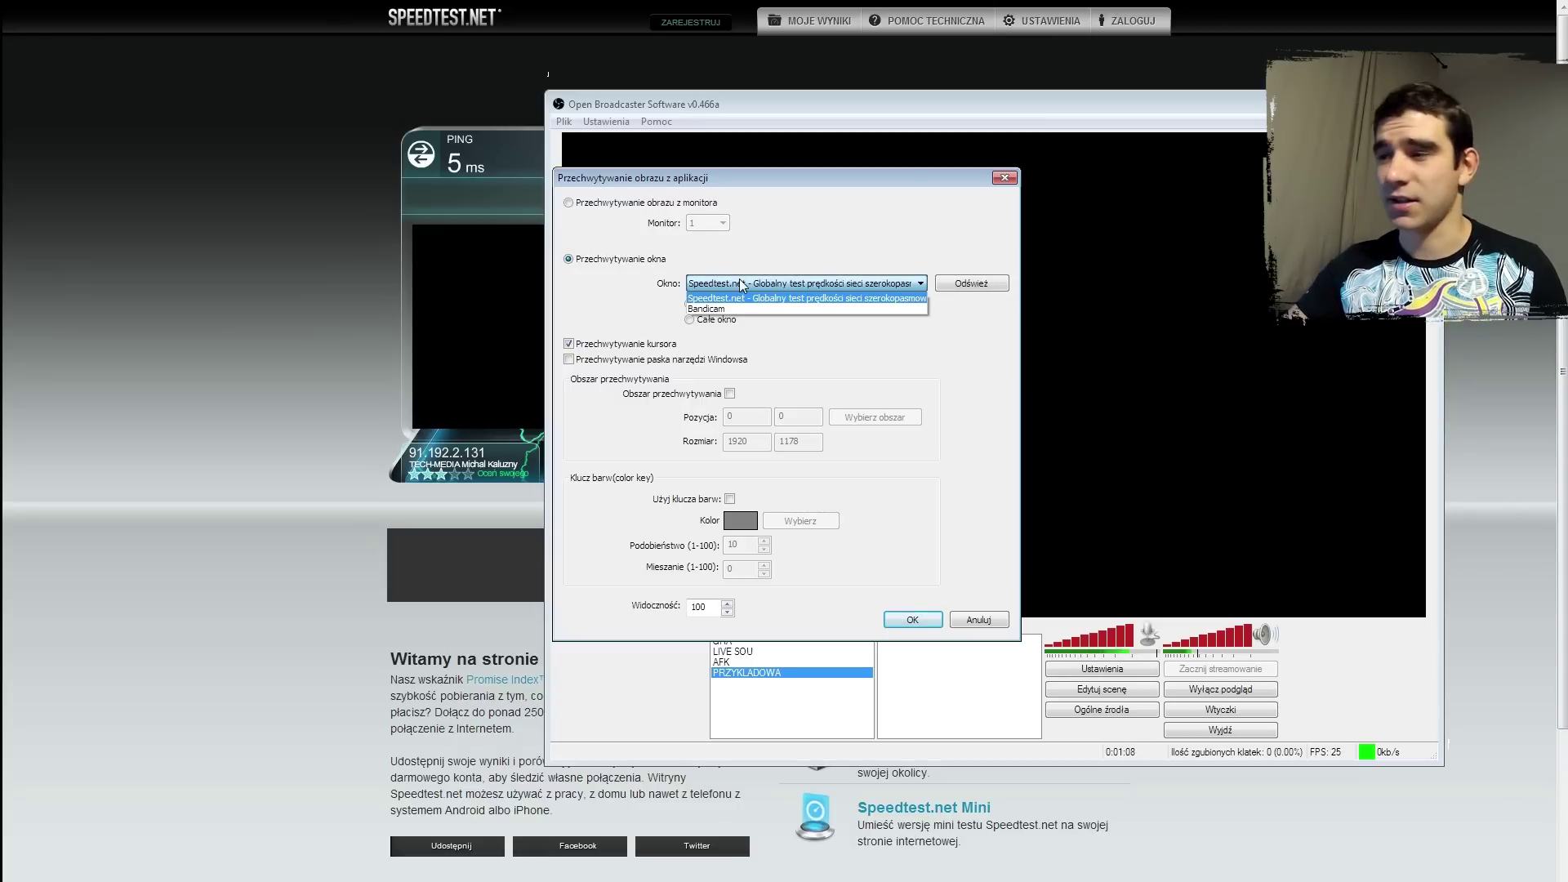
left_click(771, 271)
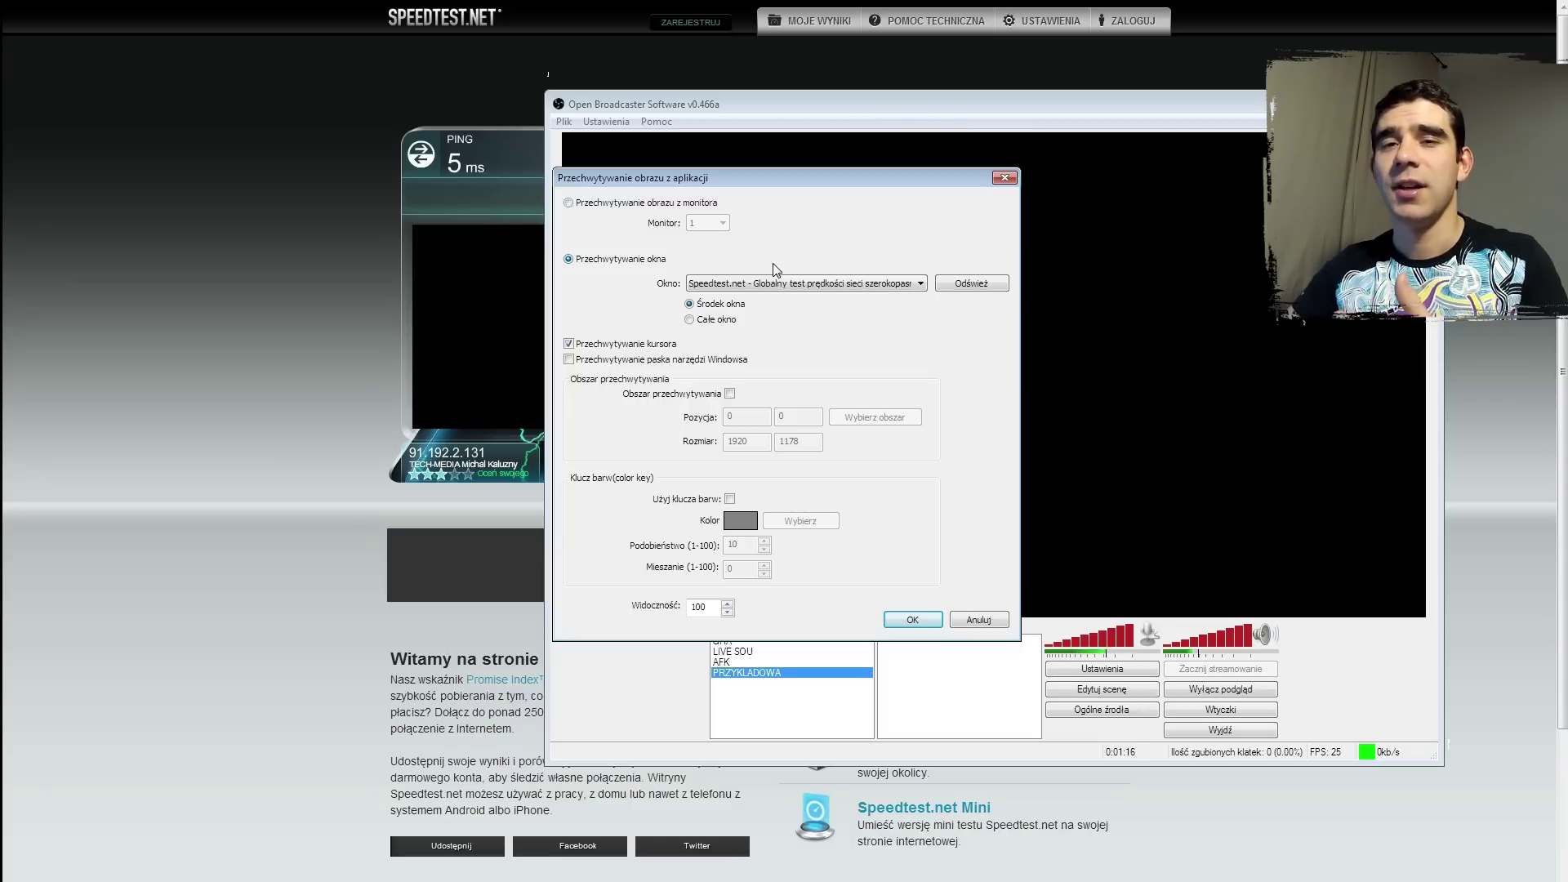
left_click(958, 613)
Step: Add an experimental game capture source with its default name for the League of Legends (TM) Client to the PRZYKLADOWA scene
right_click(931, 666)
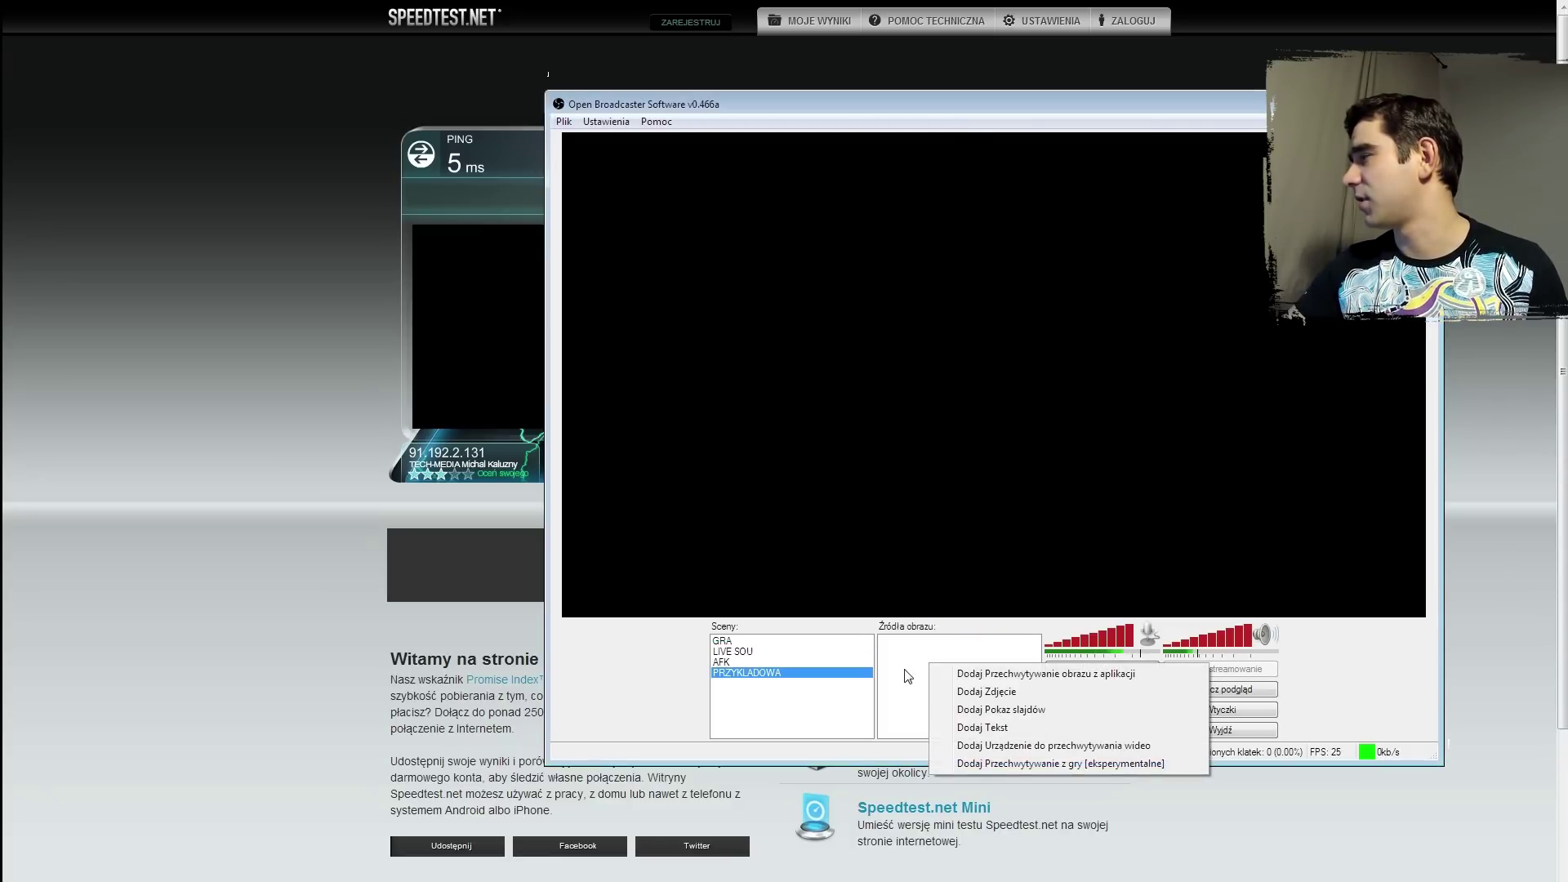
left_click(998, 764)
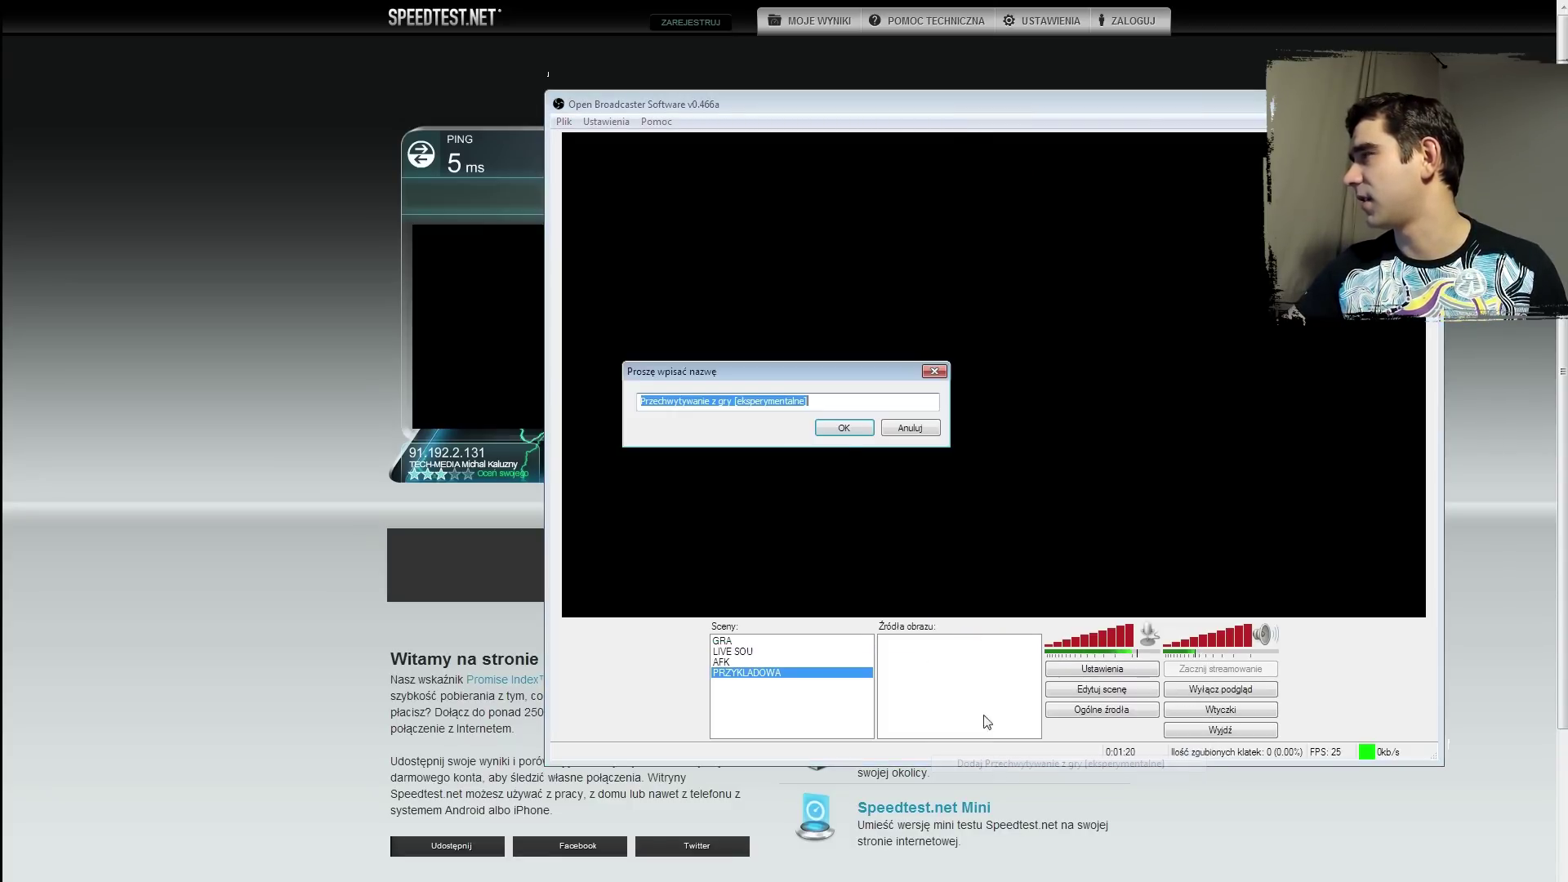
left_click(844, 428)
left_click(756, 169)
left_click(803, 181)
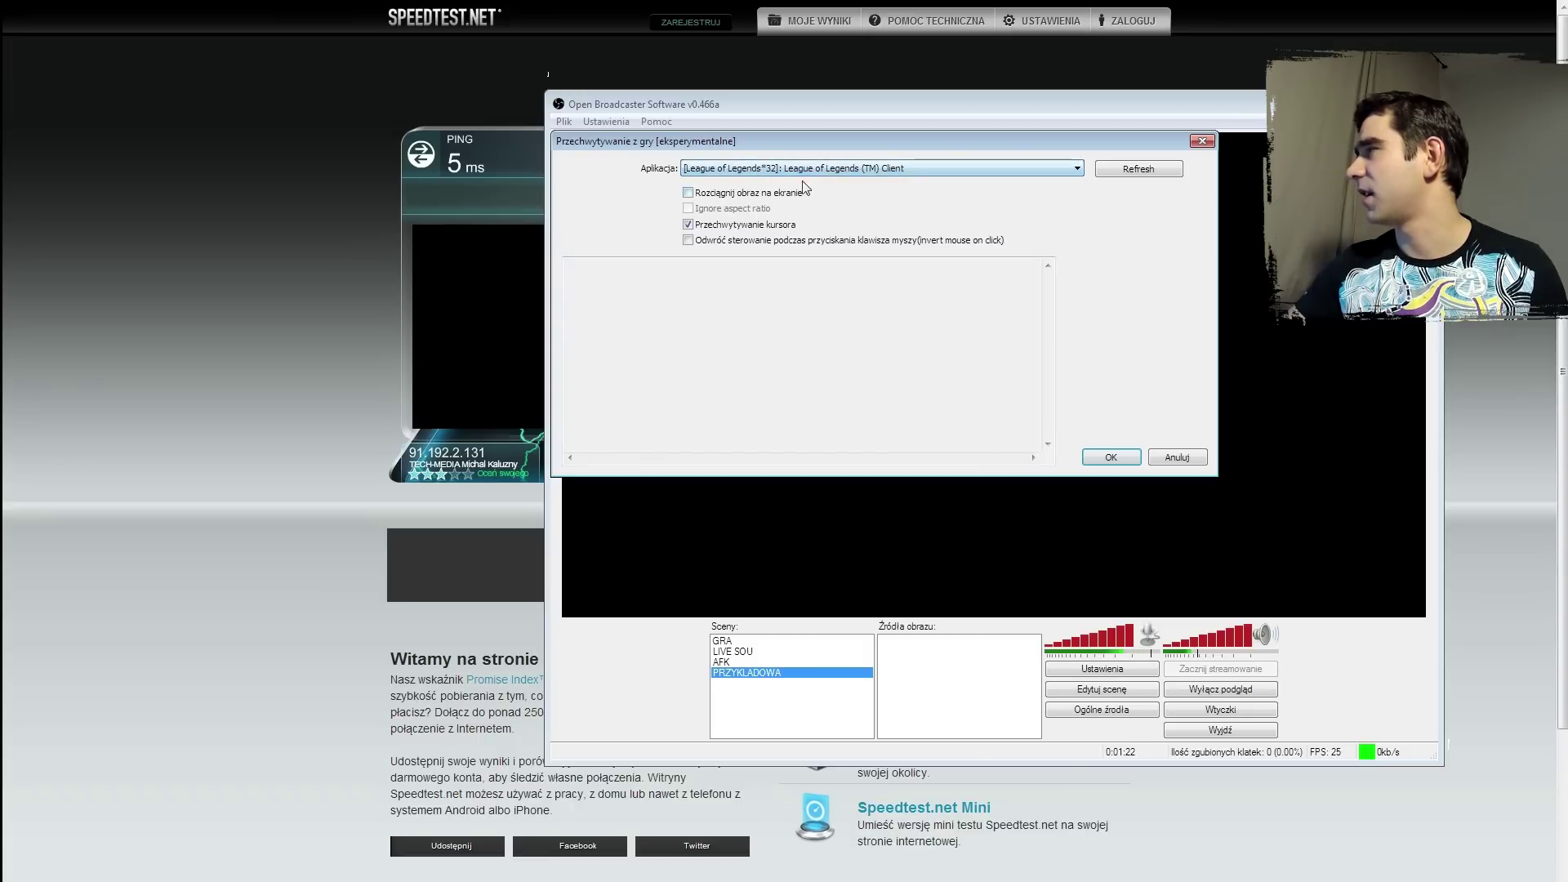
left_click(1112, 457)
Step: Delete the experimental game capture source from the PRZYKLADOWA scene
left_click(962, 644)
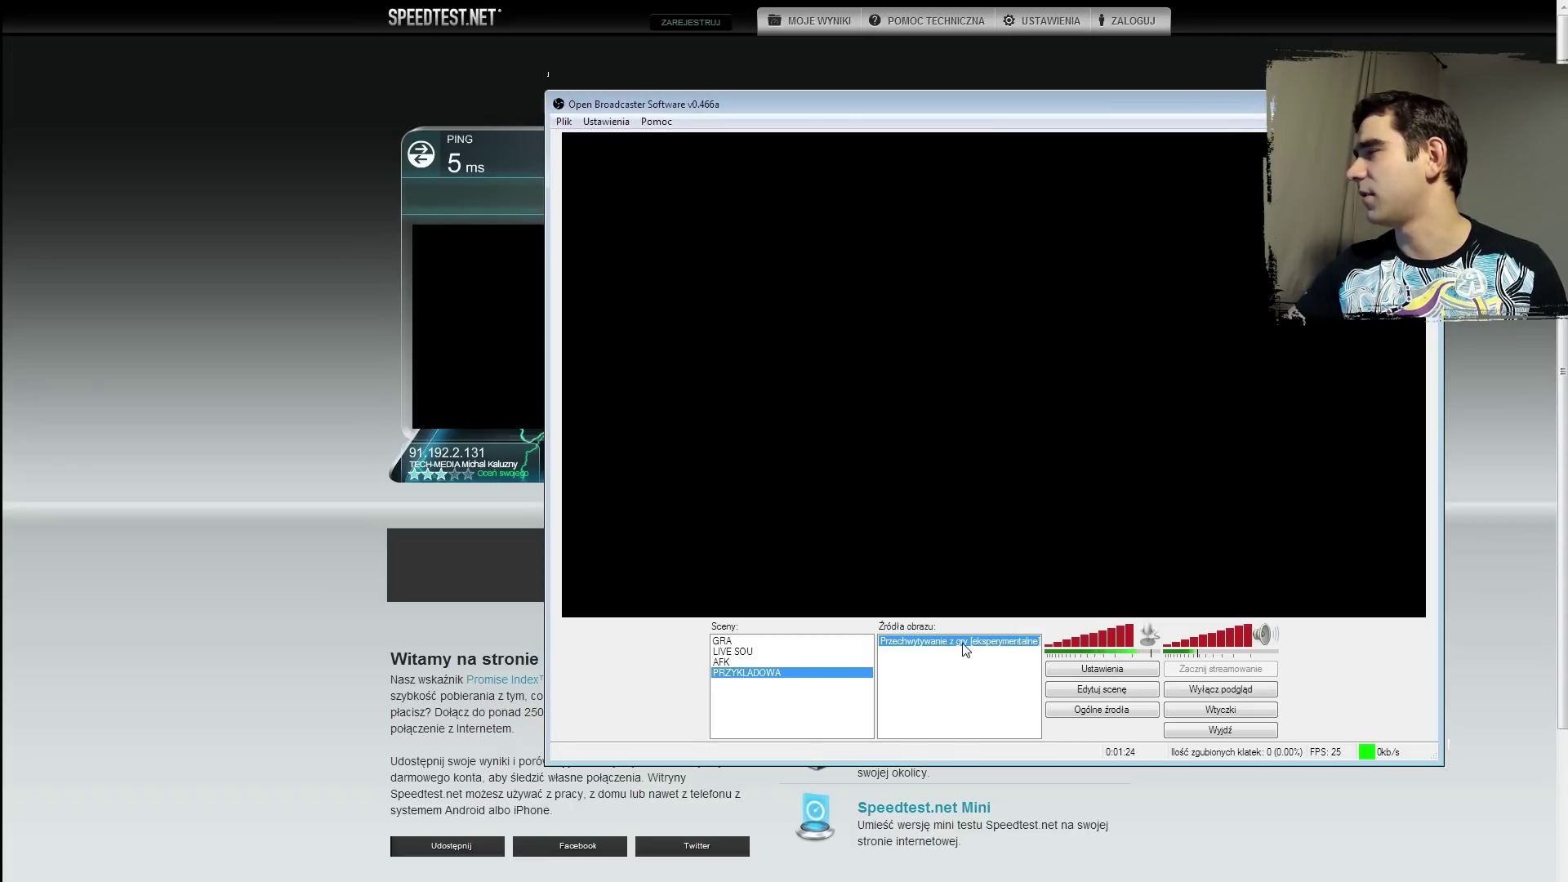
right_click(971, 646)
left_click(1010, 437)
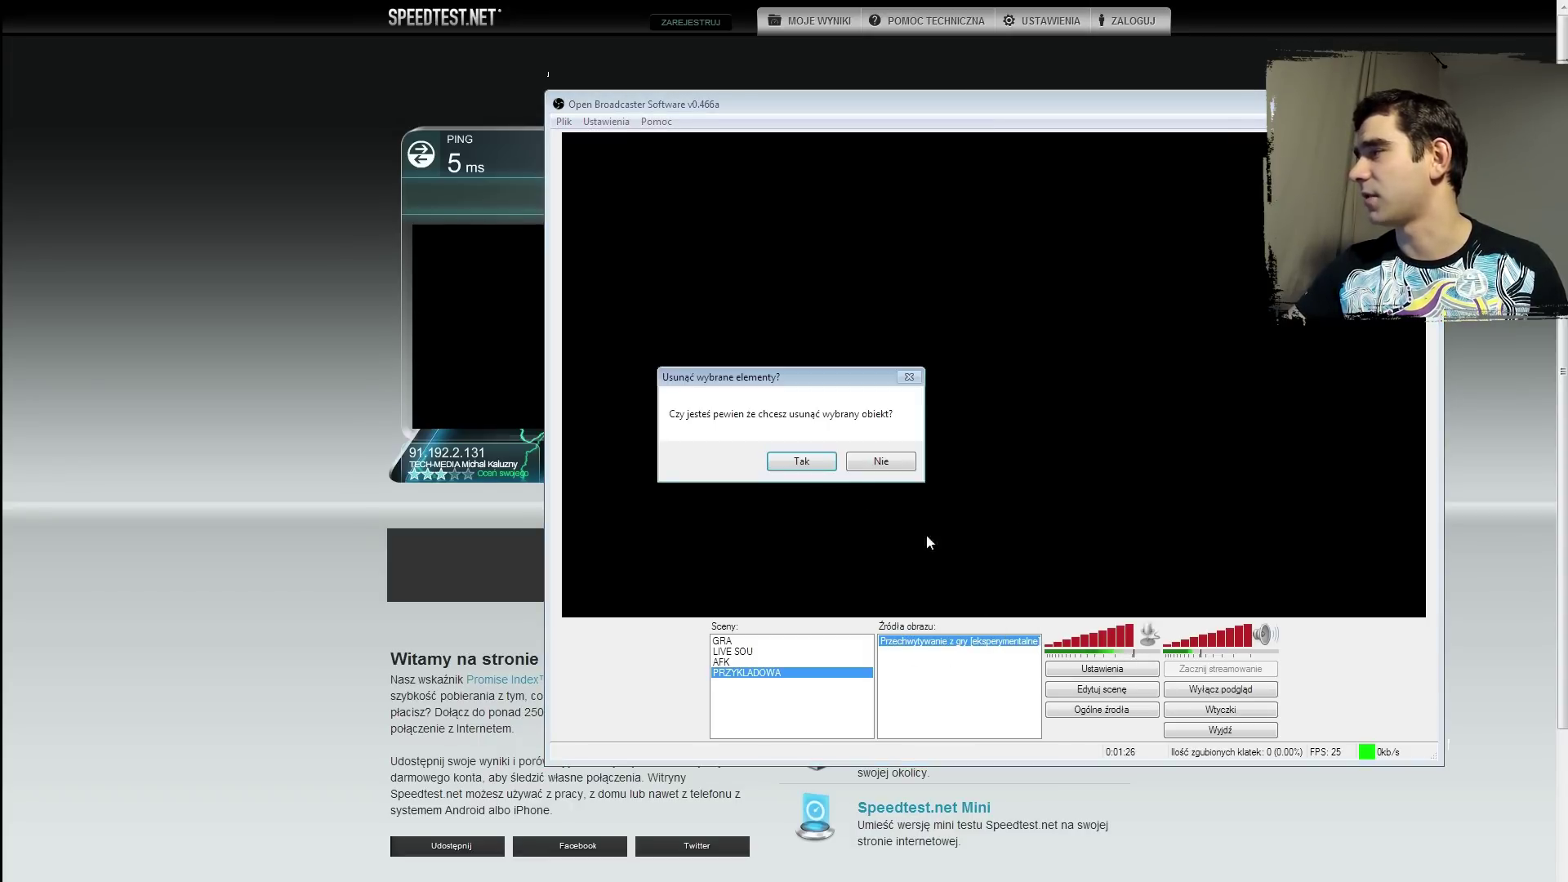
left_click(812, 460)
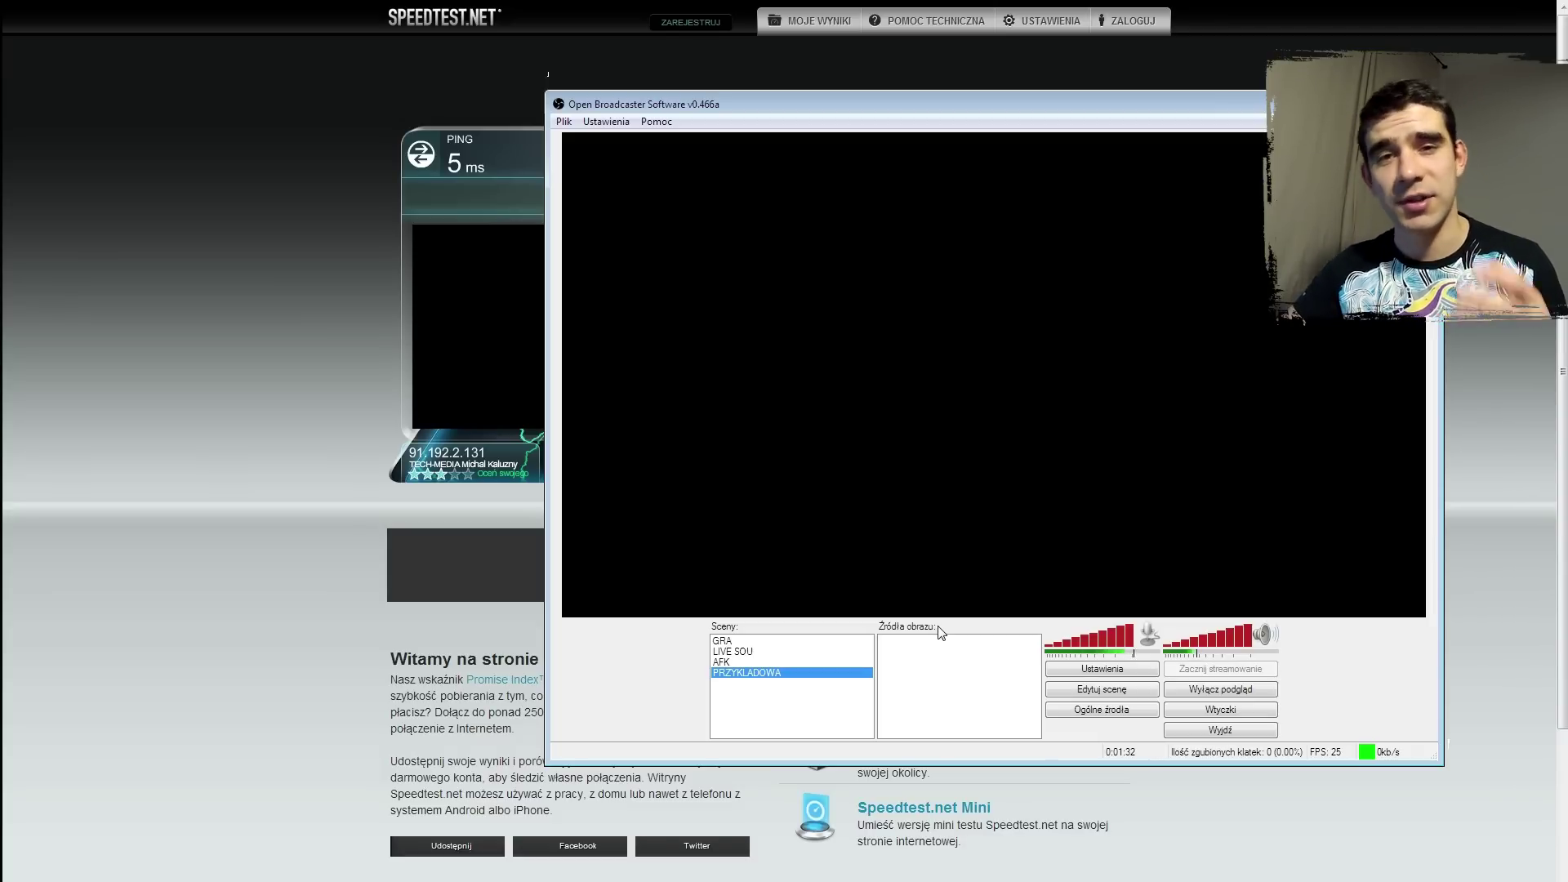
Step: Add a screen capture source named Gra to the PRZYKLADOWA scene, capturing monitor 1 with the cursor included
right_click(934, 650)
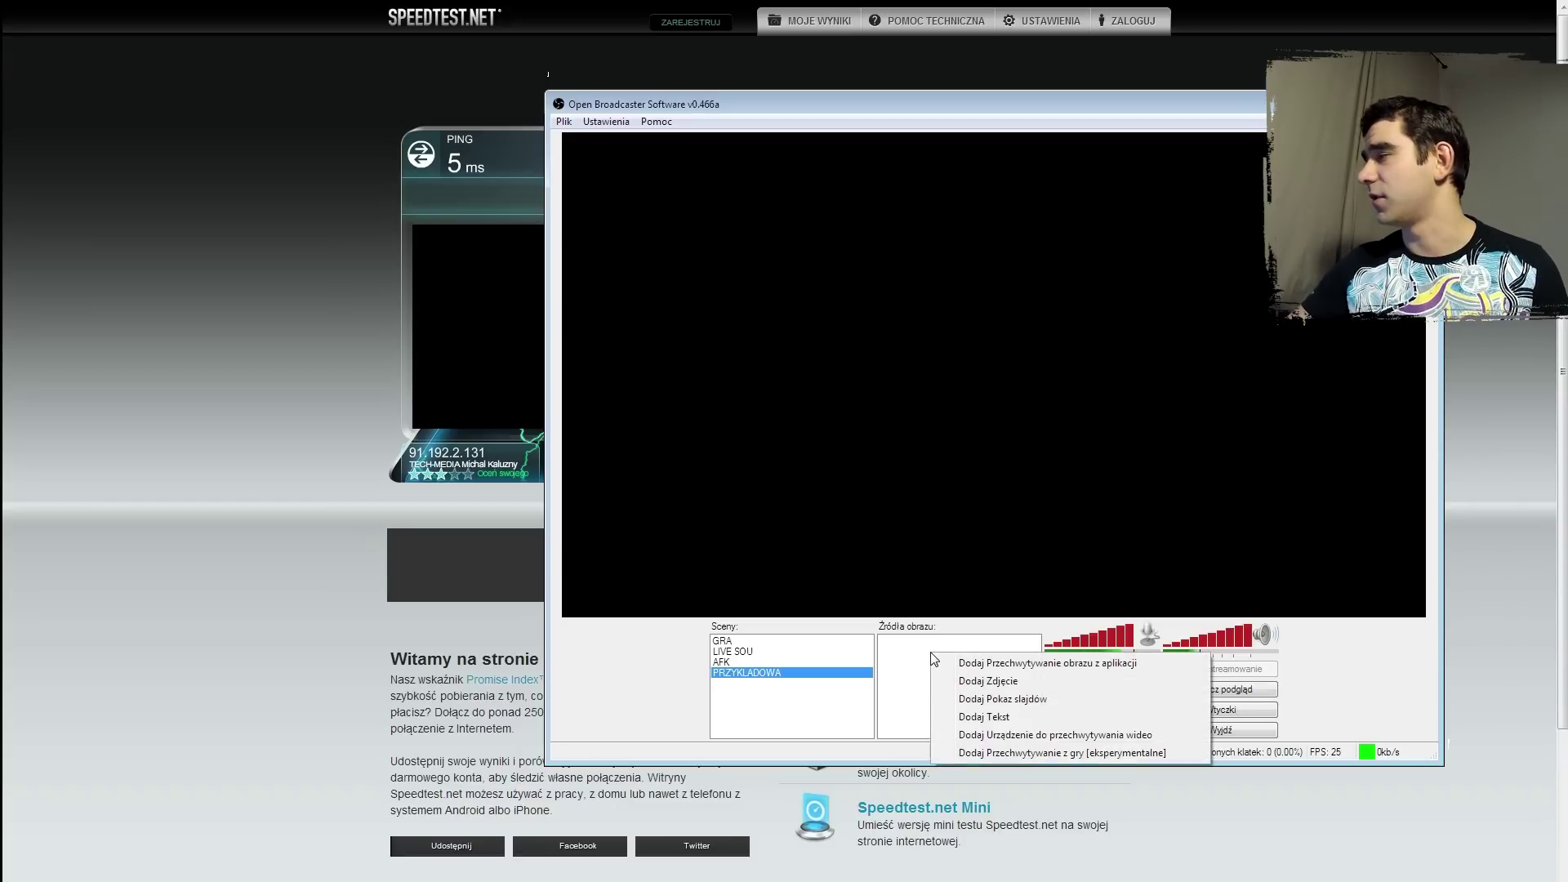
left_click(979, 666)
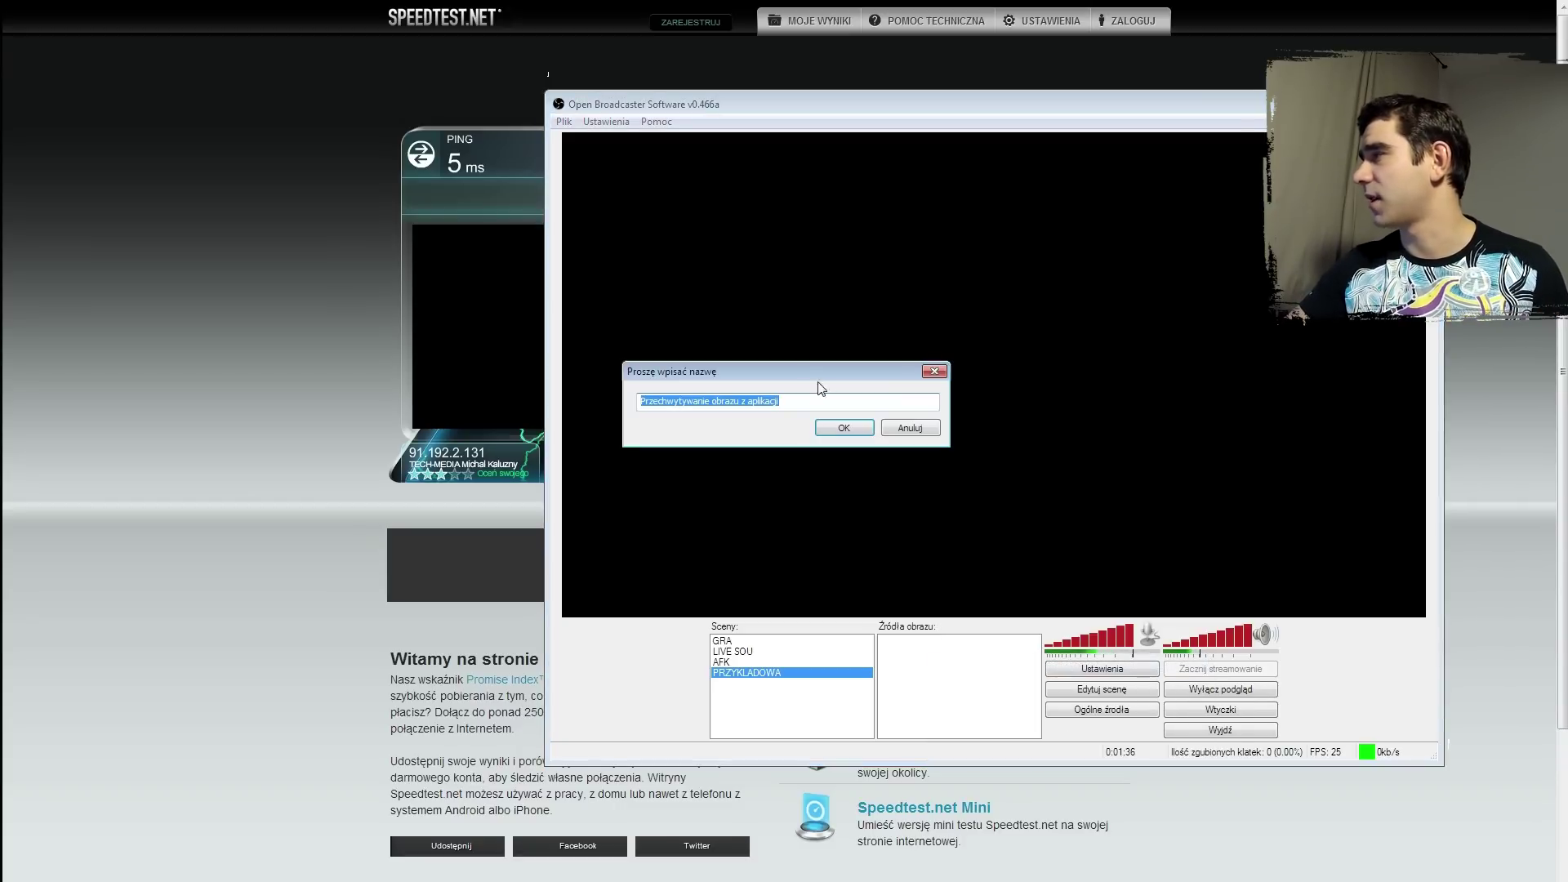
type("Gra")
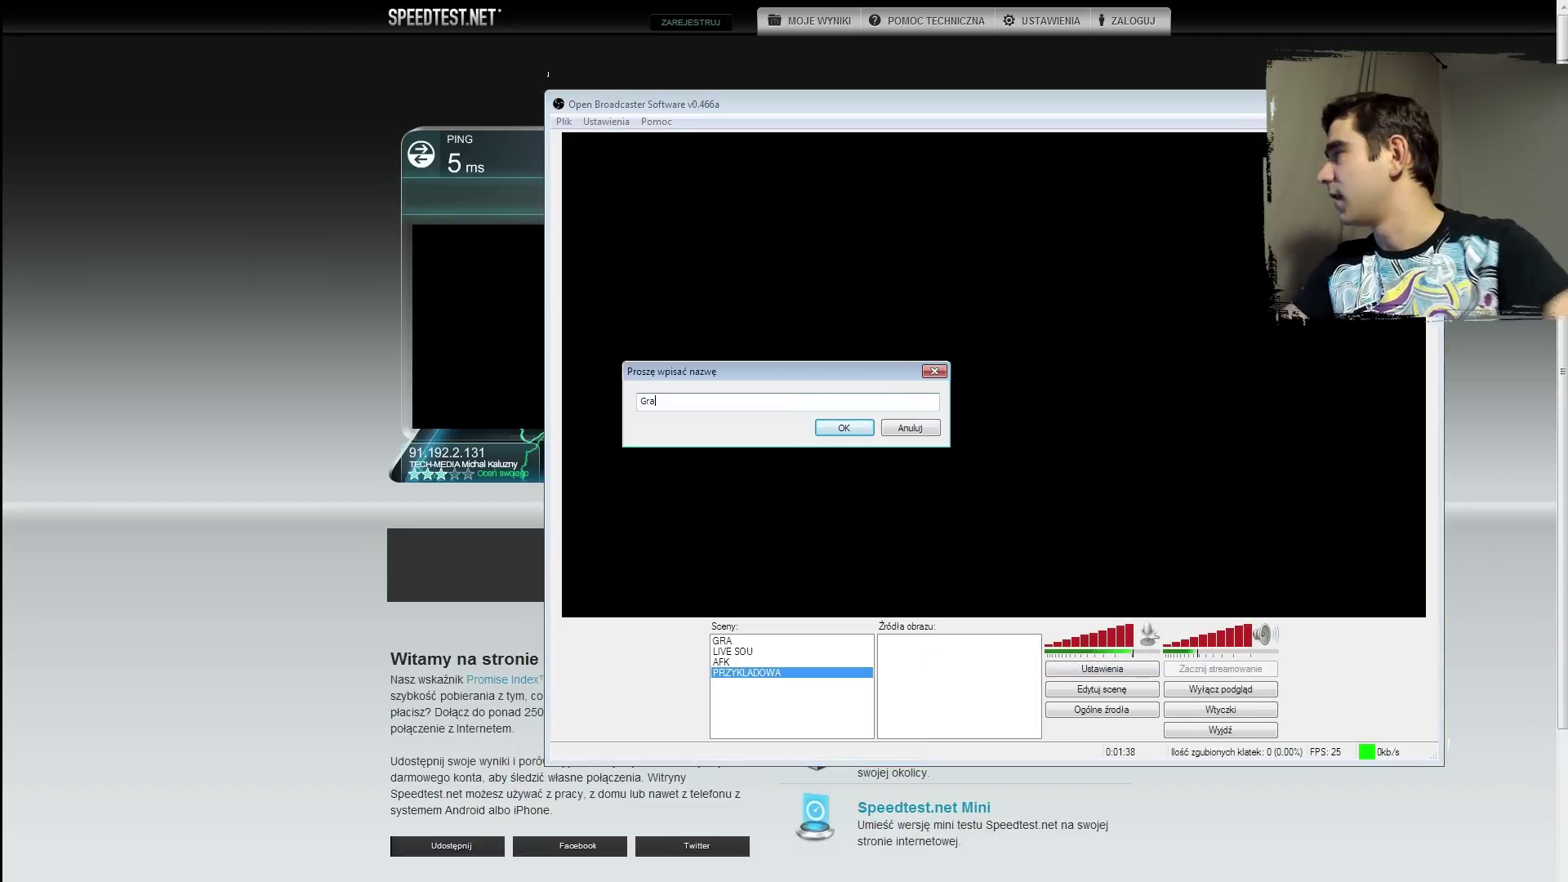
left_click(831, 429)
left_click_drag(756, 188, 822, 183)
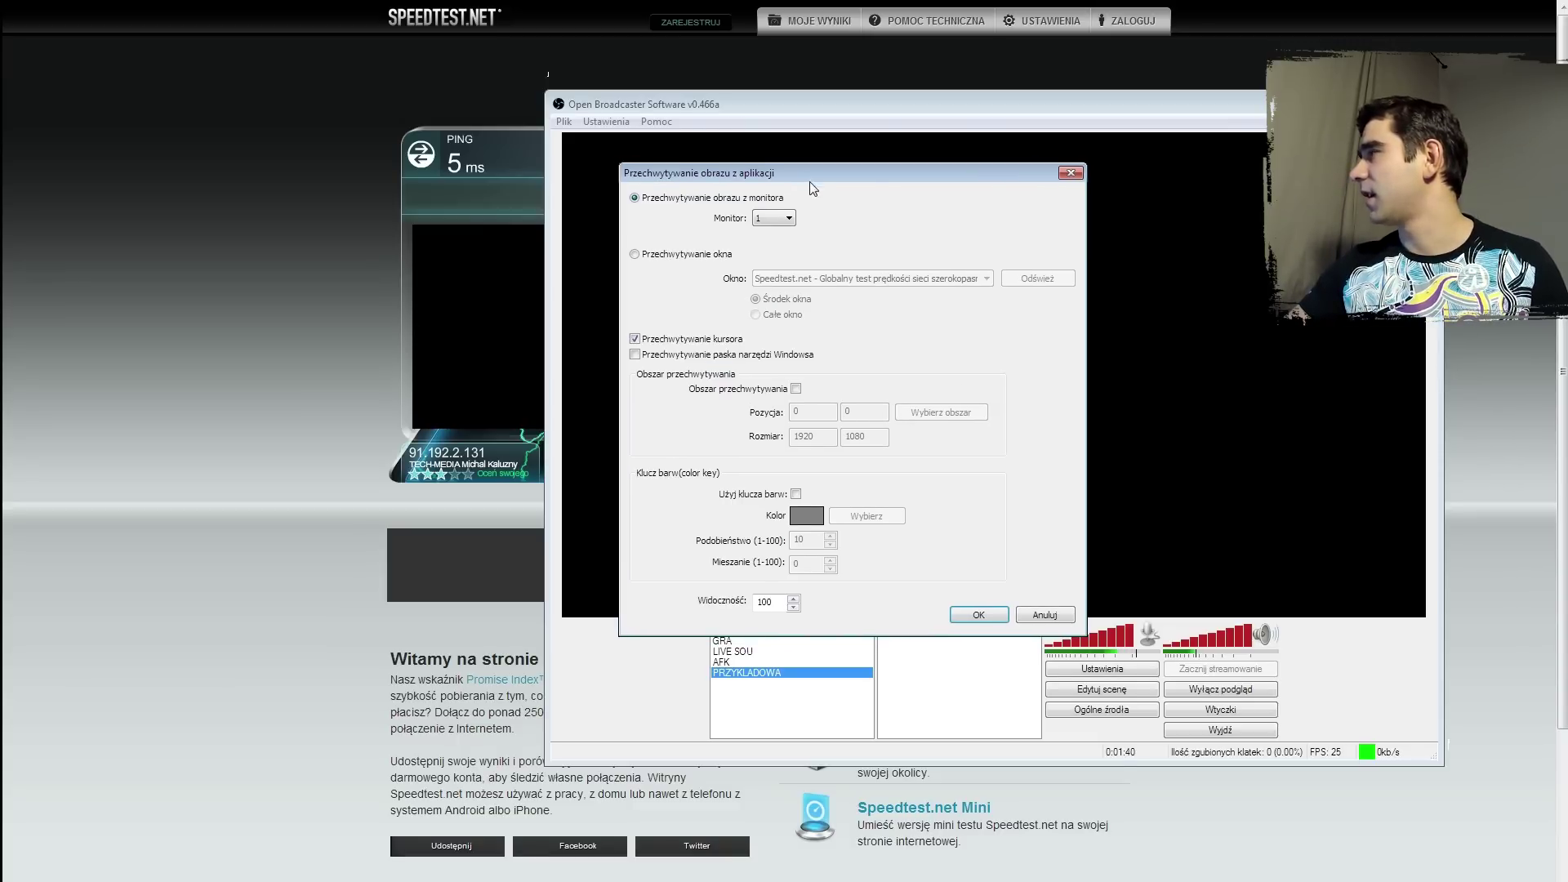
left_click(767, 218)
left_click(765, 222)
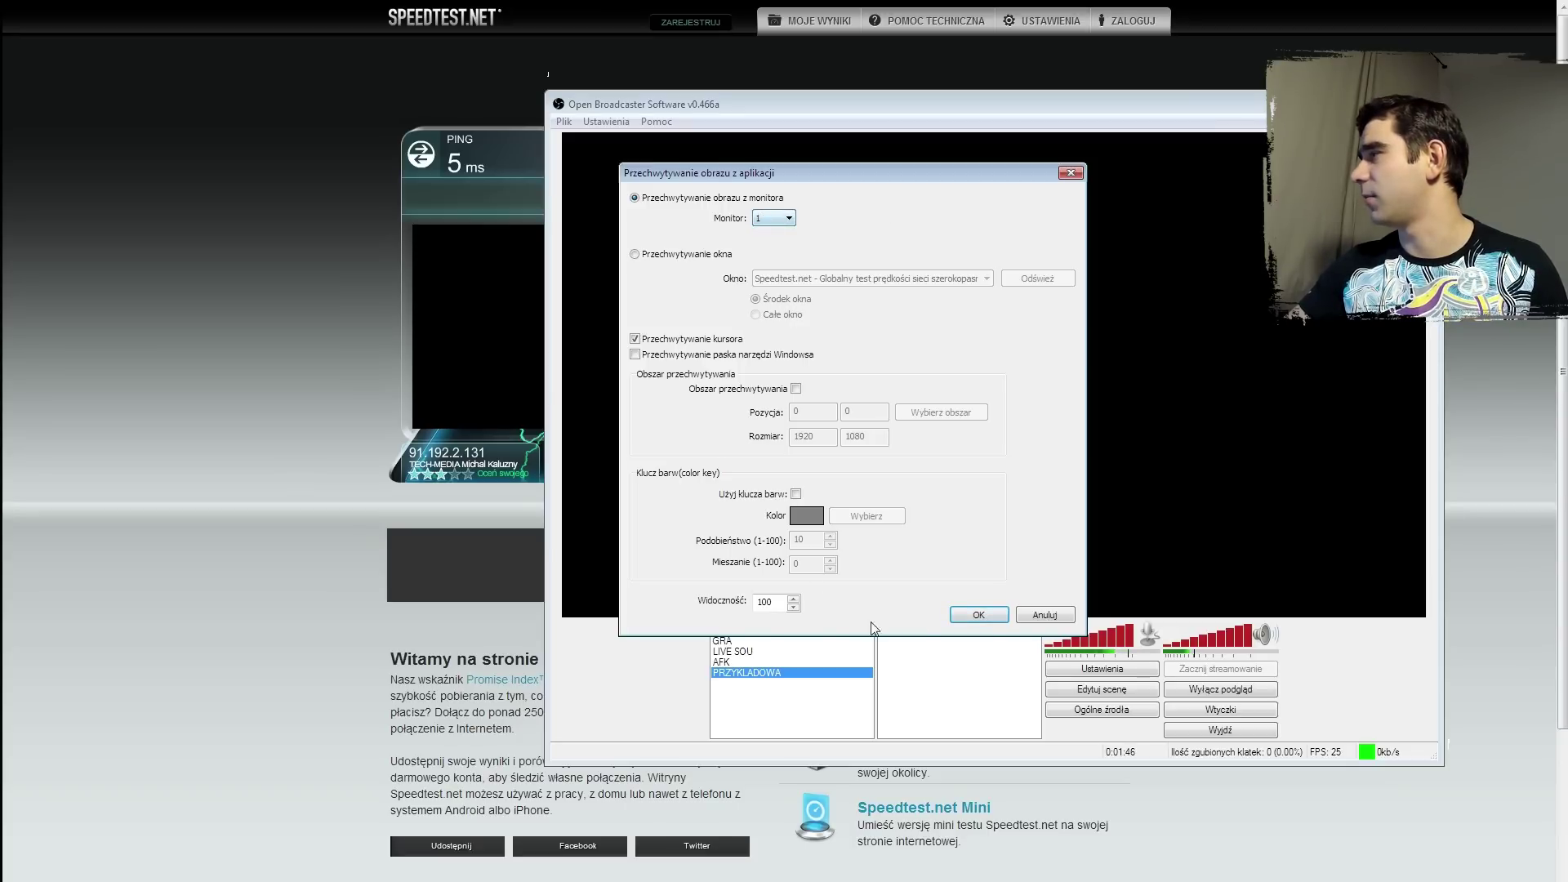
left_click(987, 615)
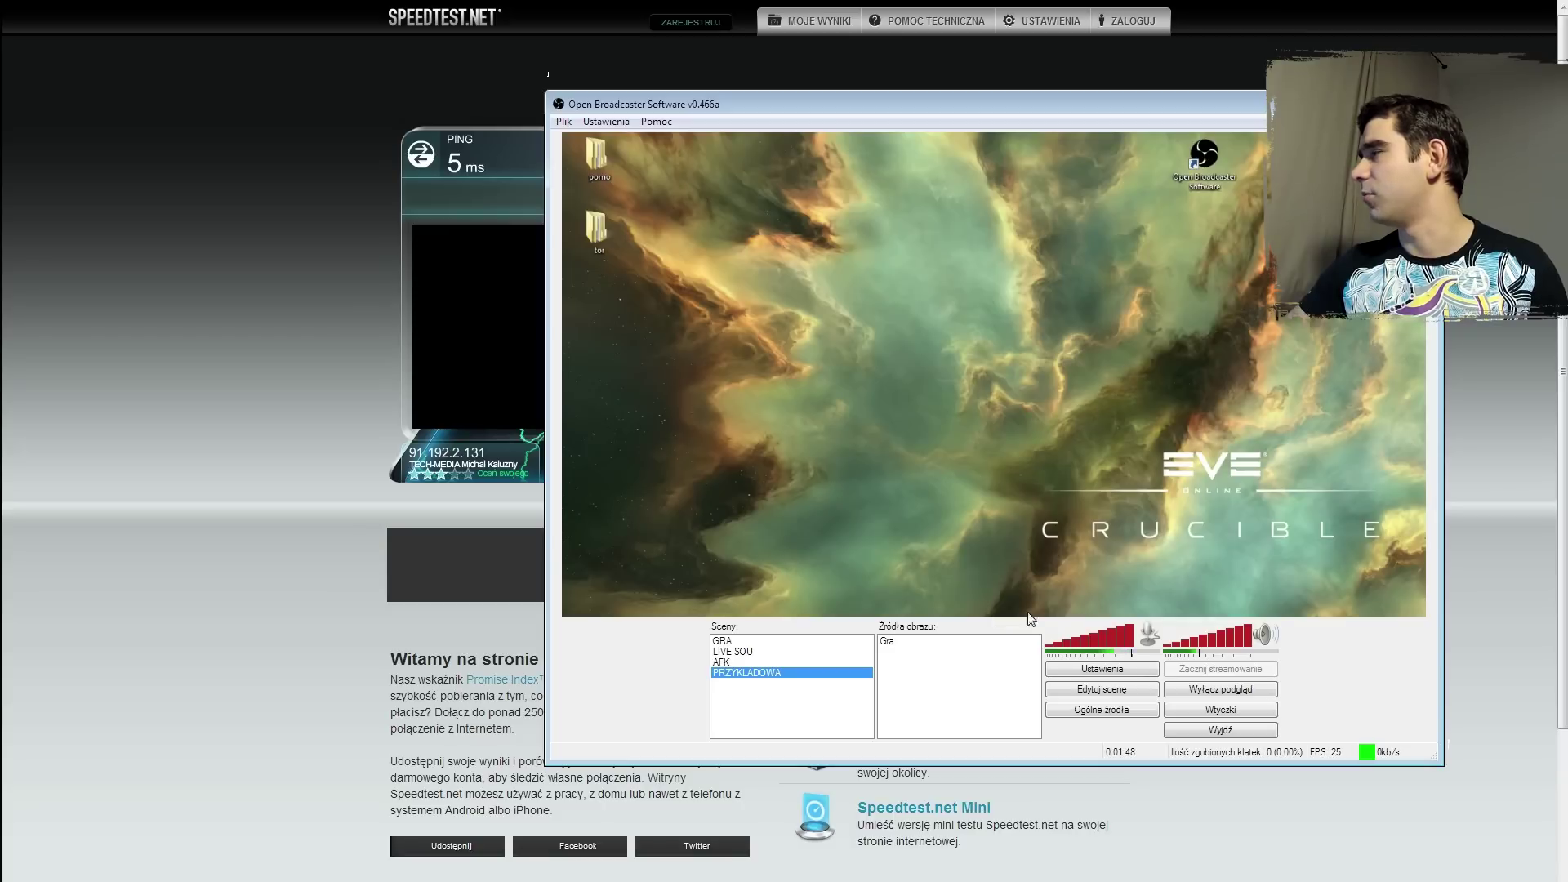
Step: Shrink the Gra source in scene-edit mode and fit it back to the full scene area
left_click(902, 642)
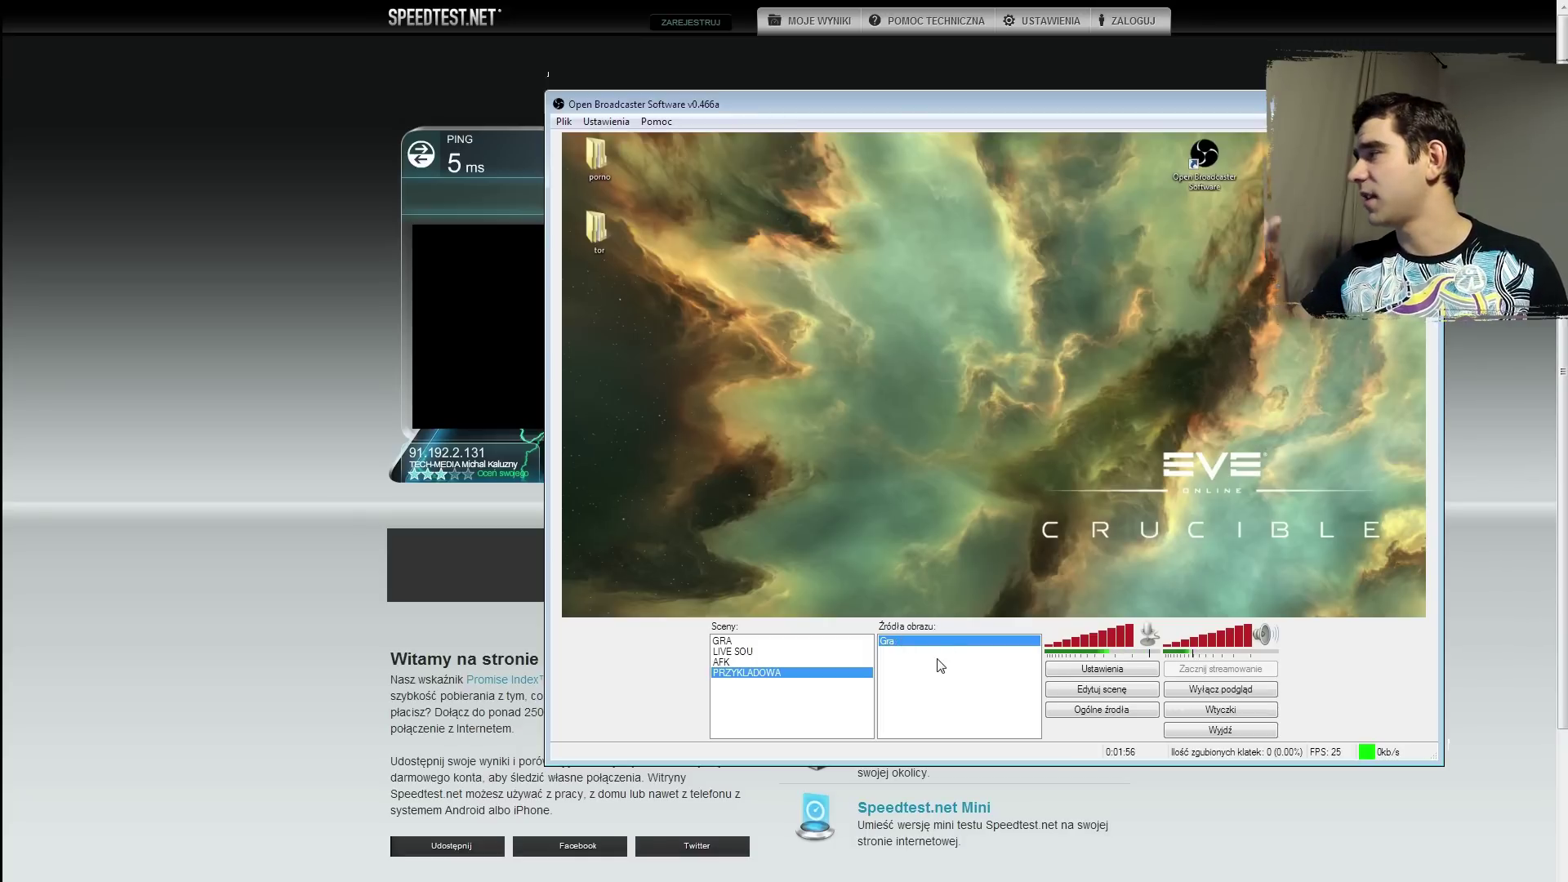
left_click(1089, 690)
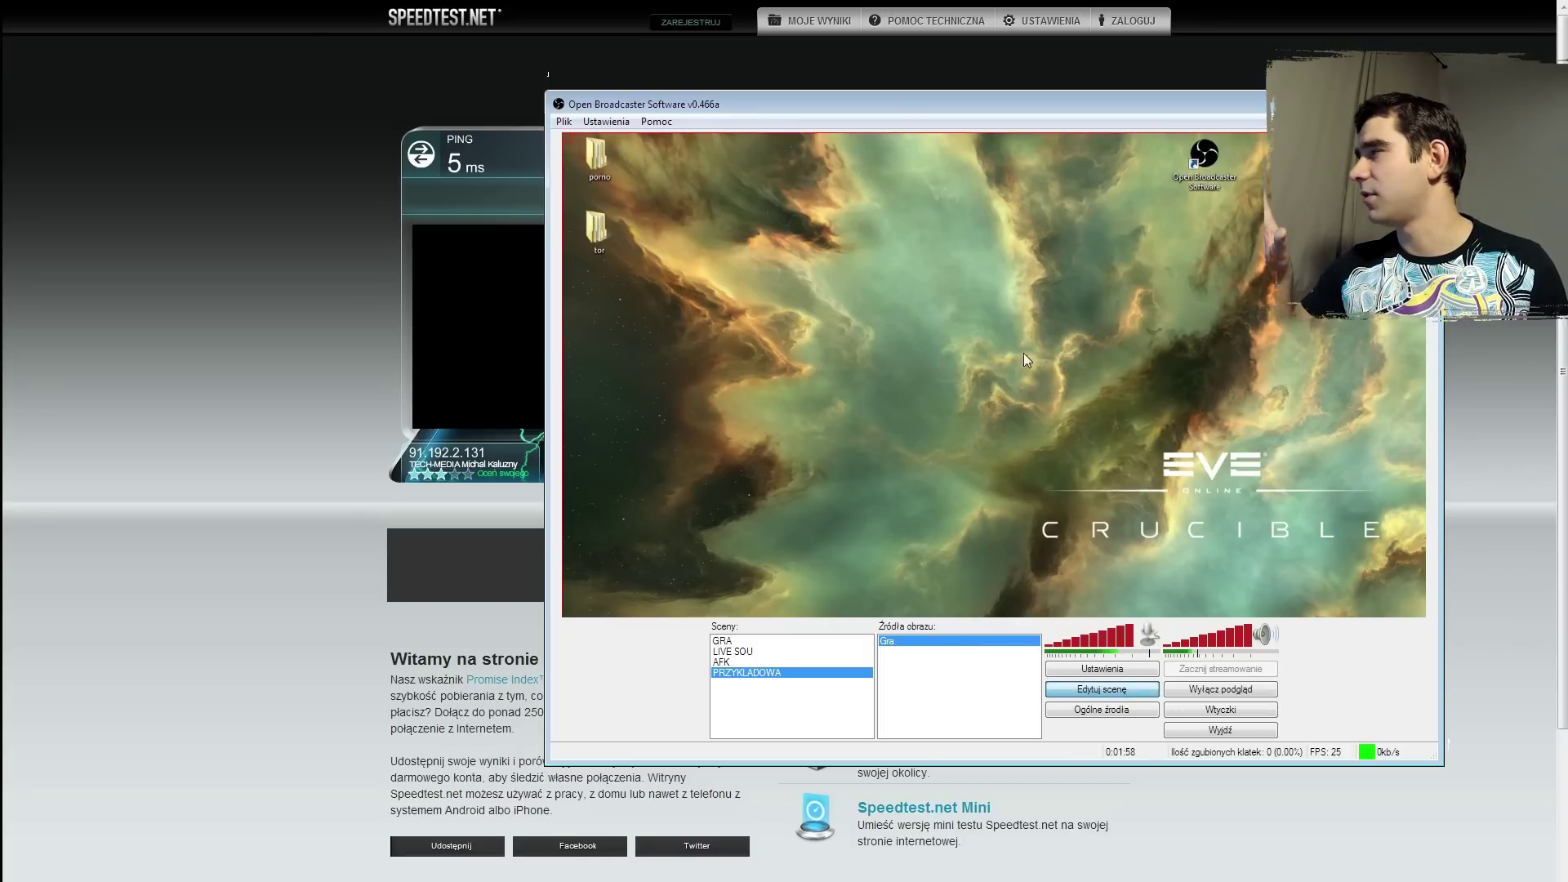
left_click_drag(705, 183, 1102, 265)
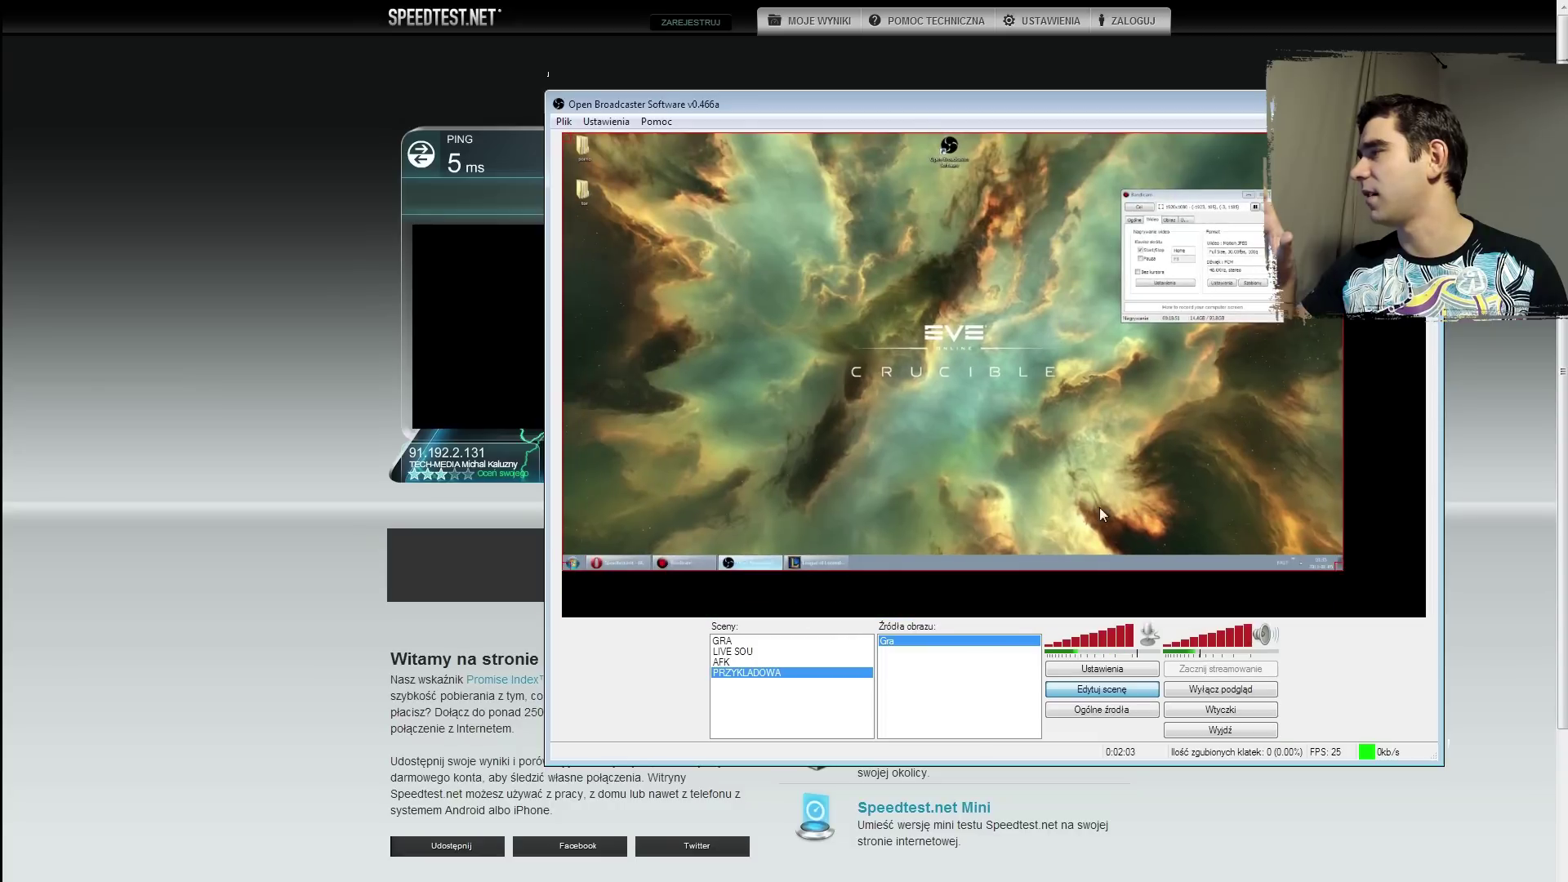
left_click(1115, 691)
right_click(952, 643)
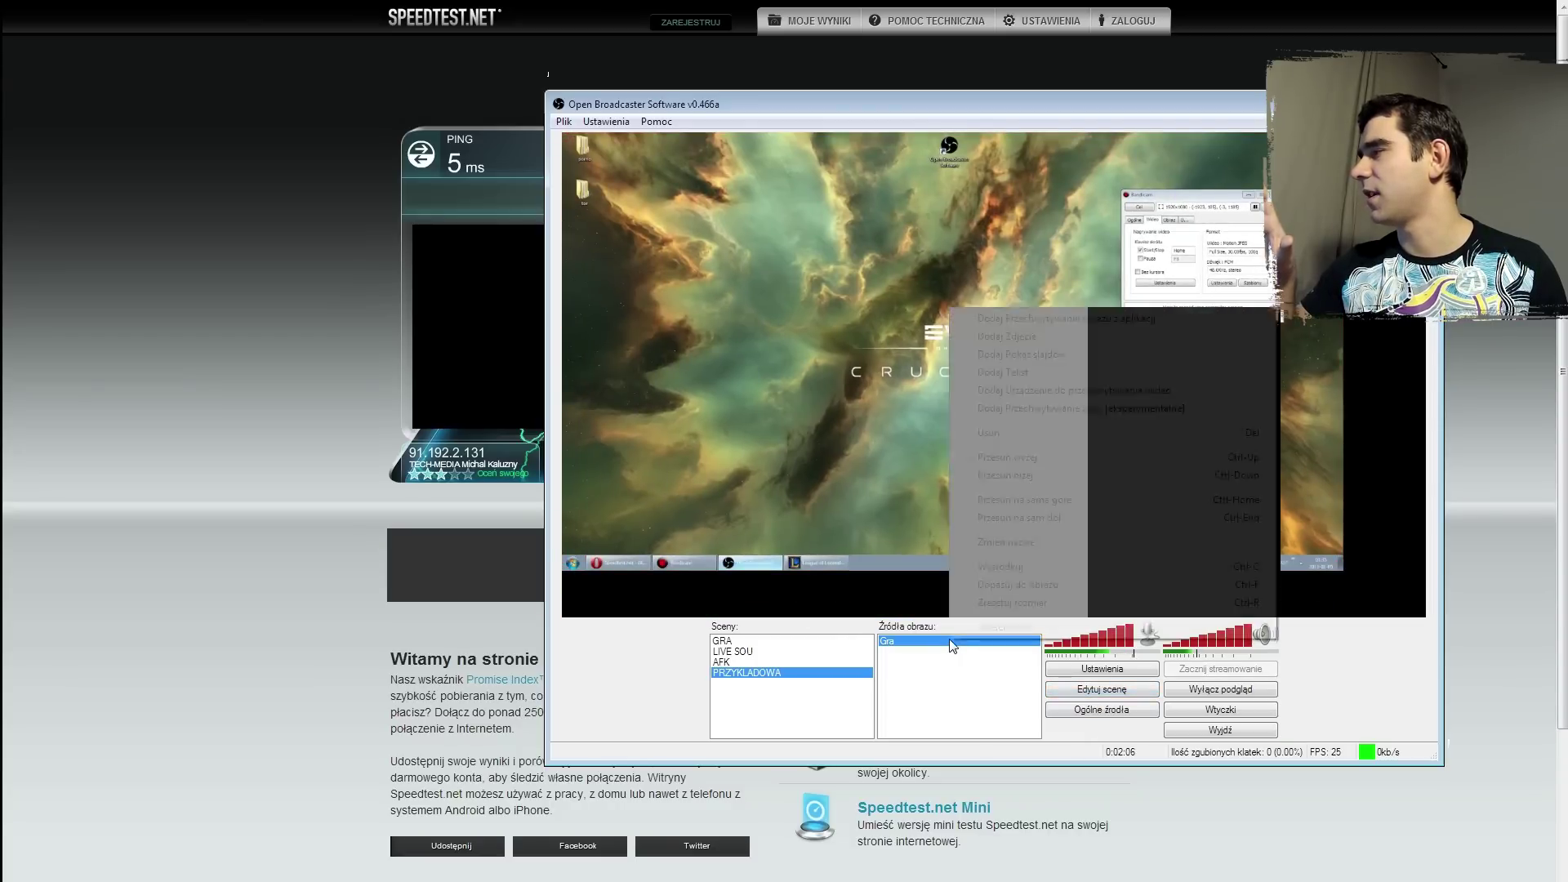
left_click(1020, 585)
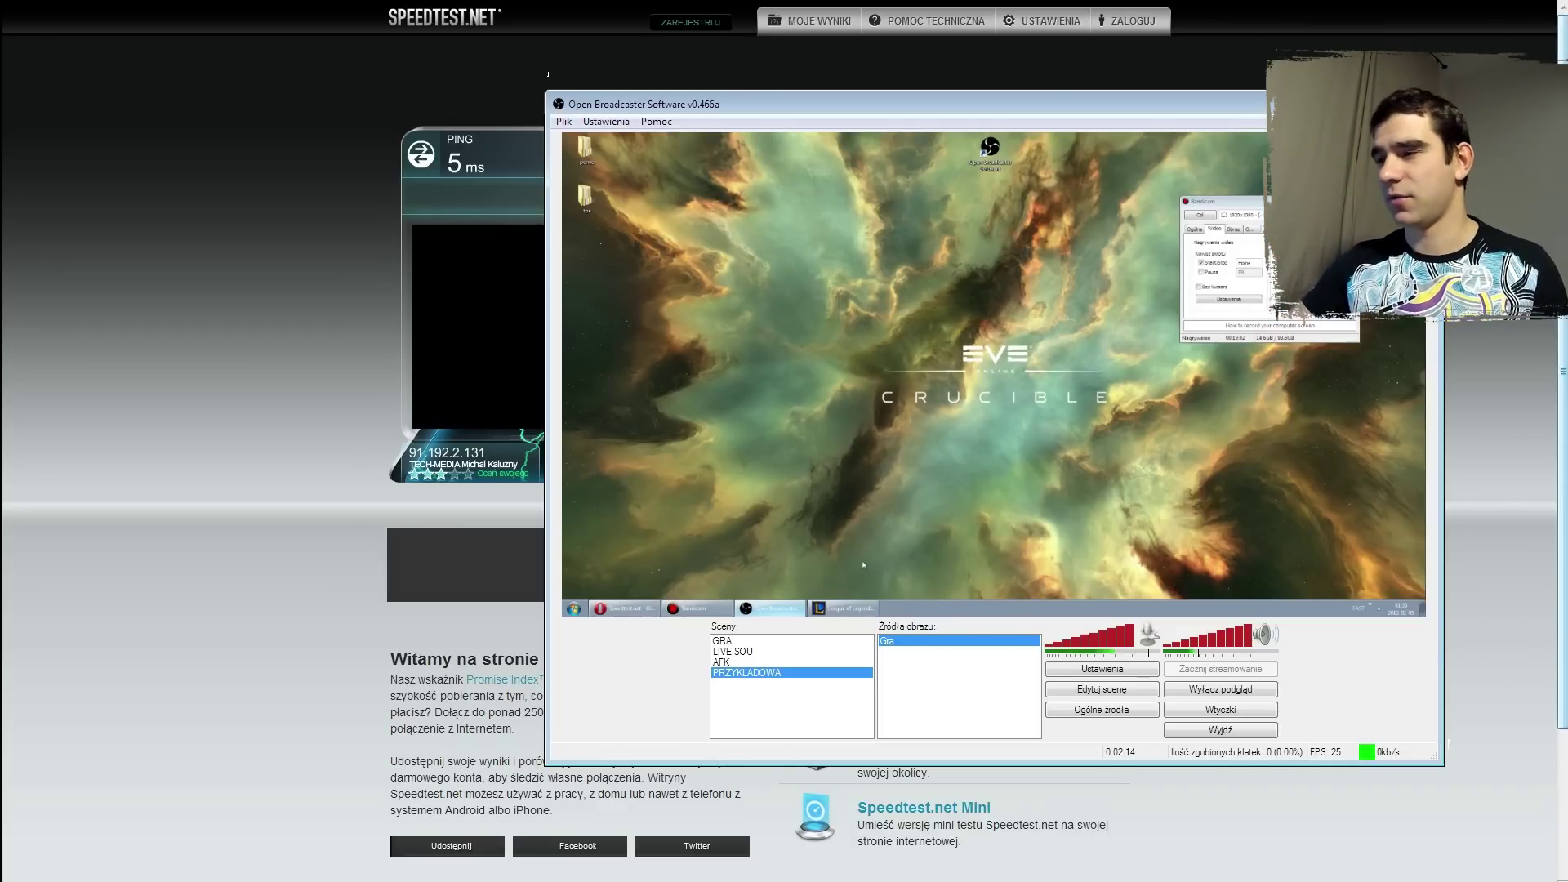
left_click(843, 608)
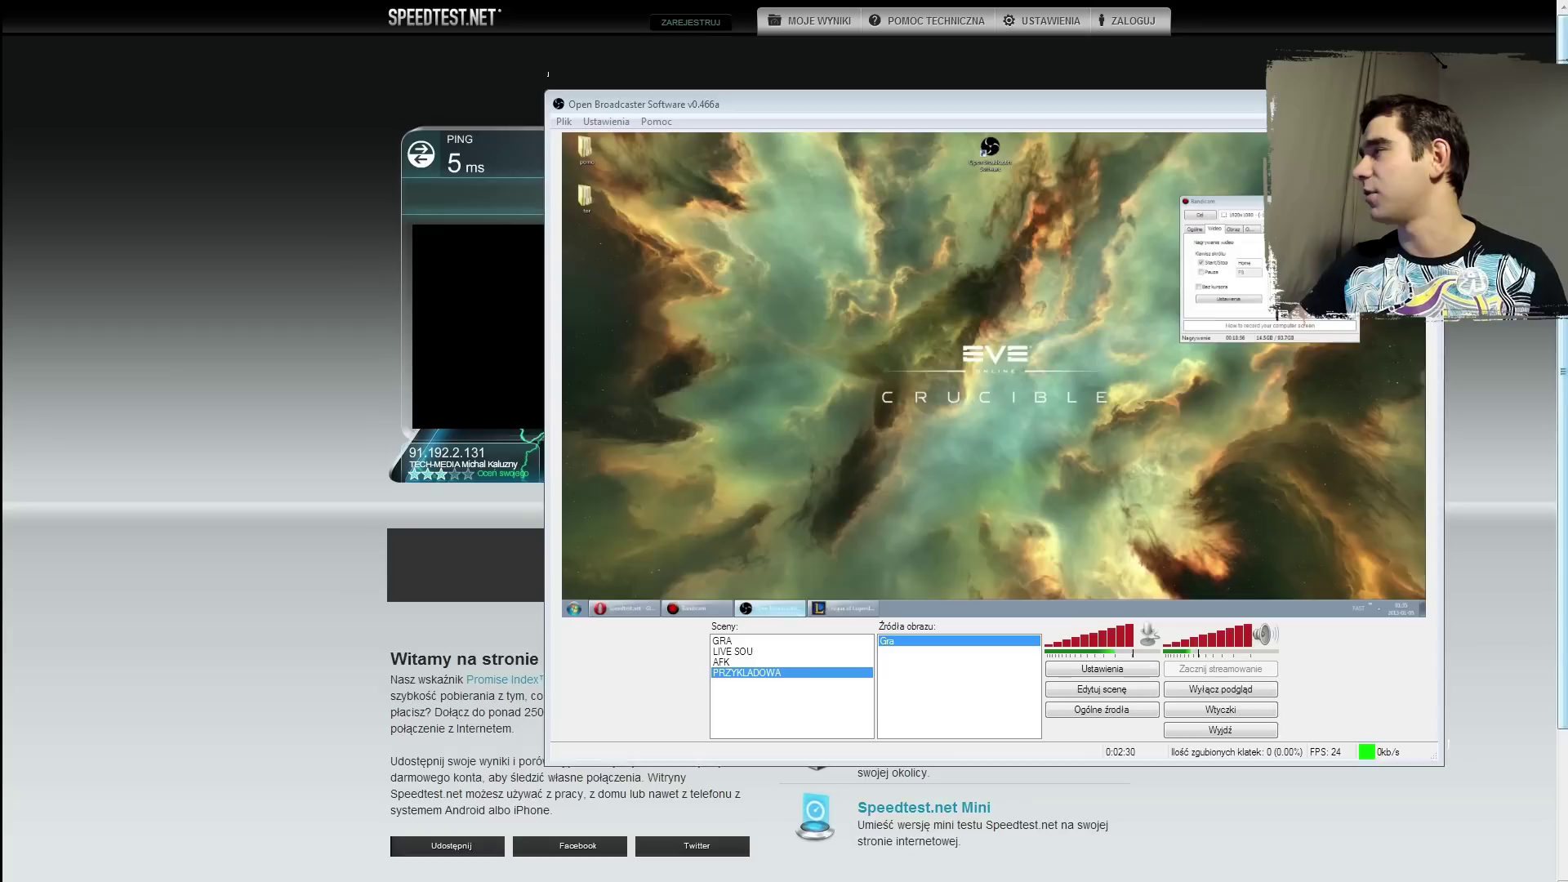
Step: Add a video capture device named Kamera to the PRZYKLADOWA scene, using the Logitech QuickCam Communicate STX without sound
right_click(973, 692)
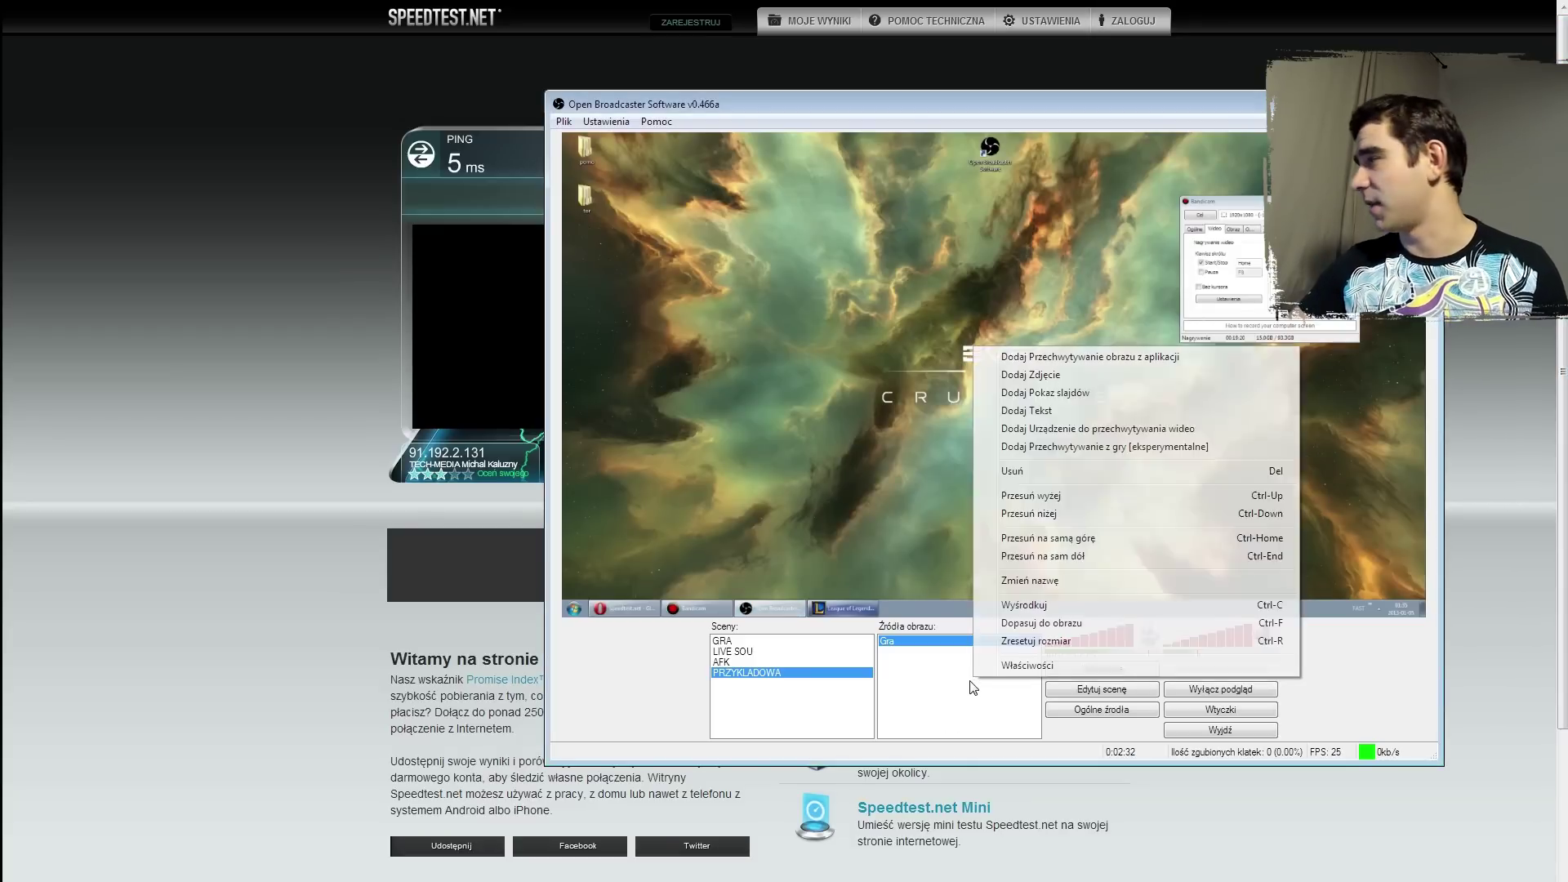
right_click(928, 674)
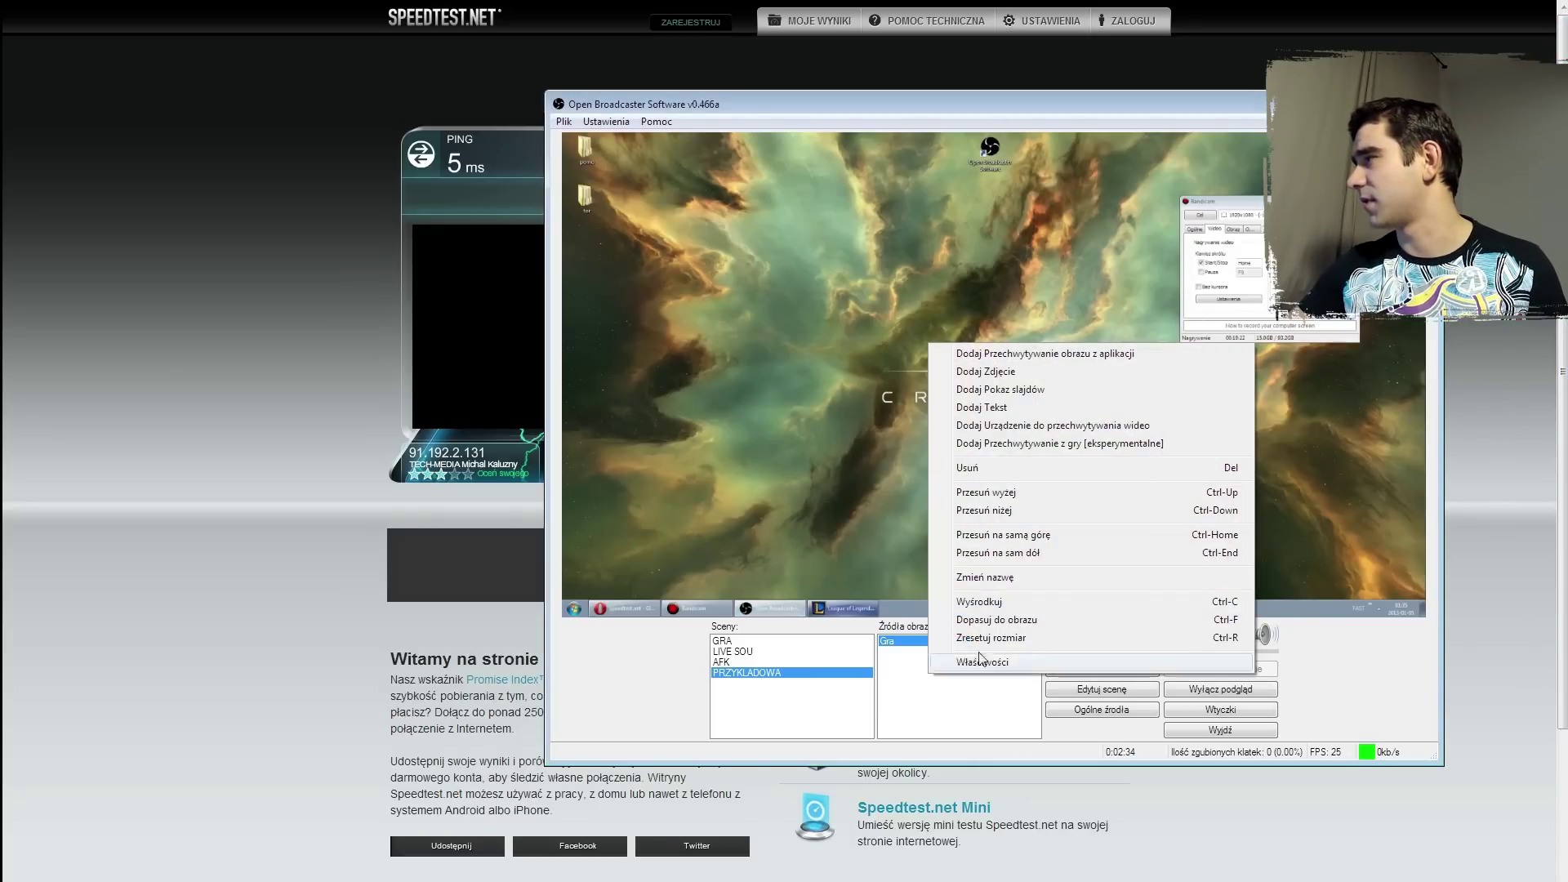
left_click(1000, 426)
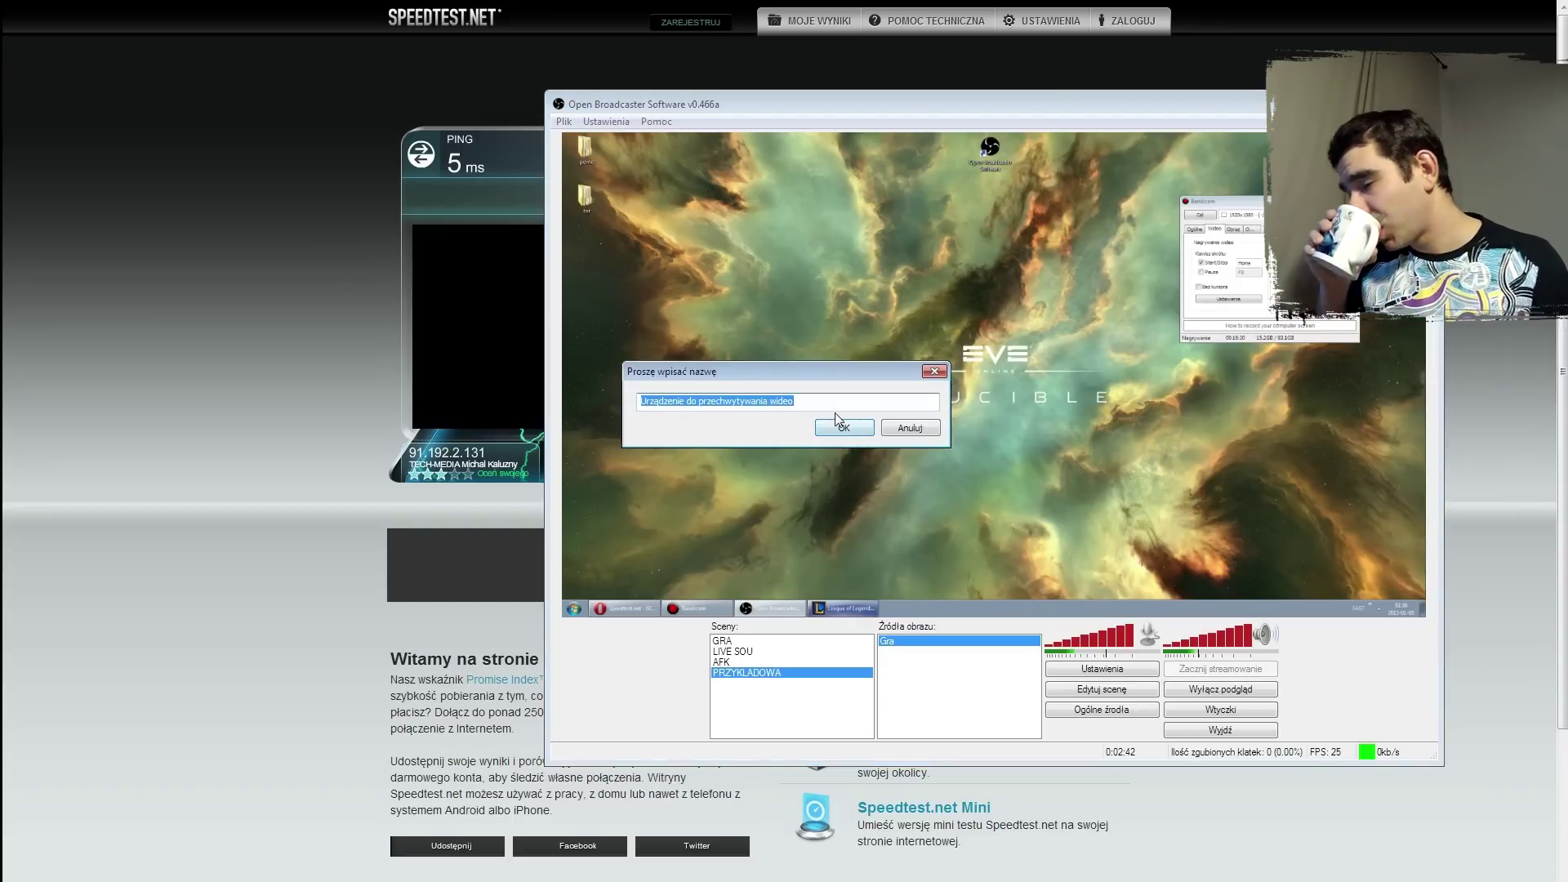
type("Kamera")
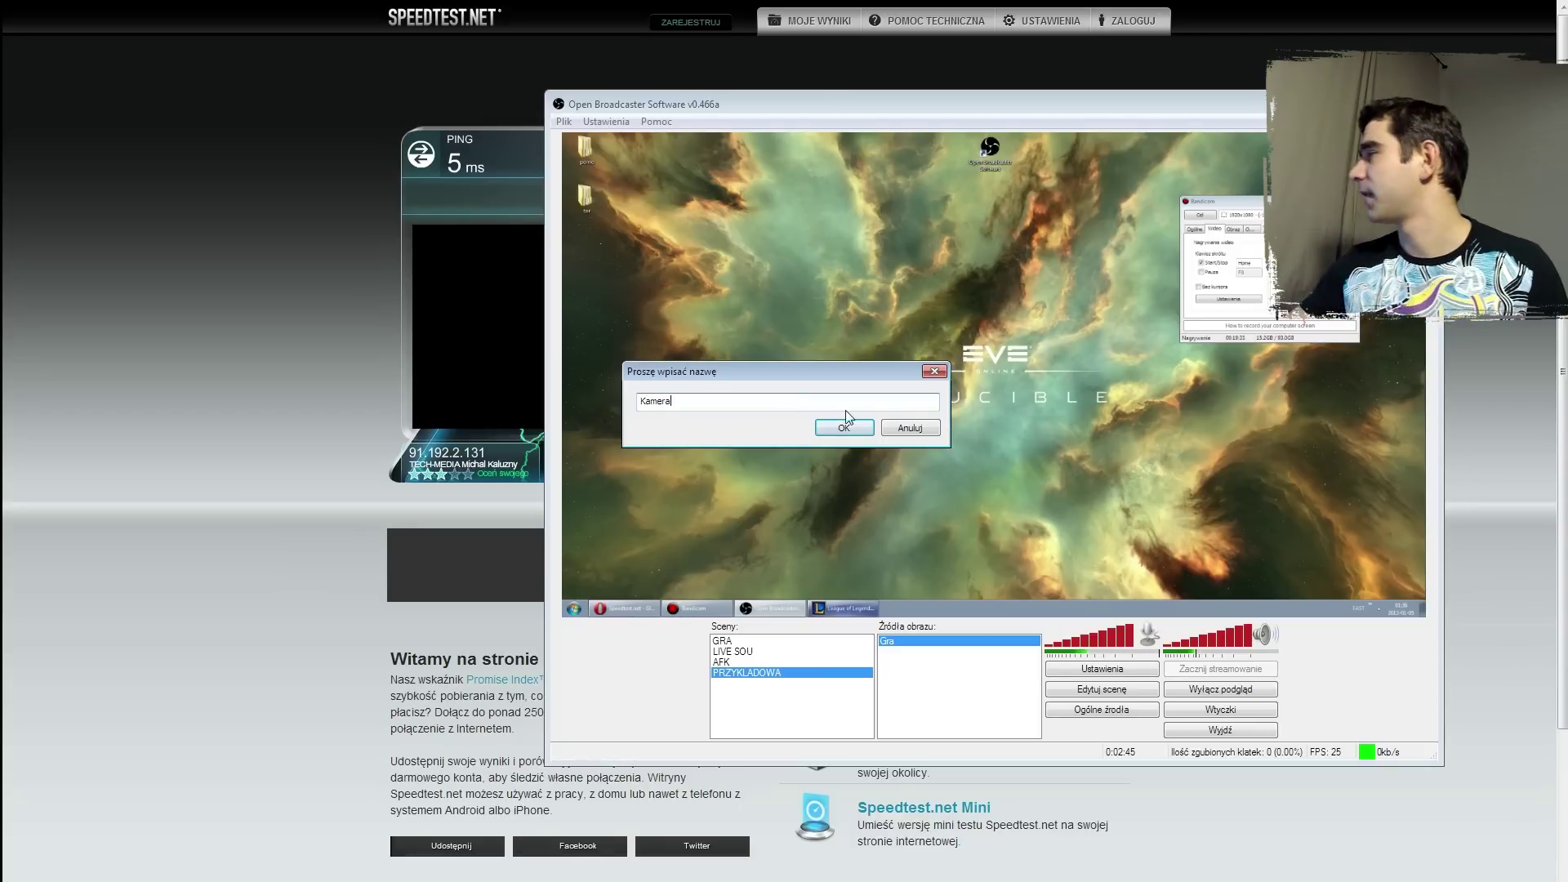
left_click(845, 425)
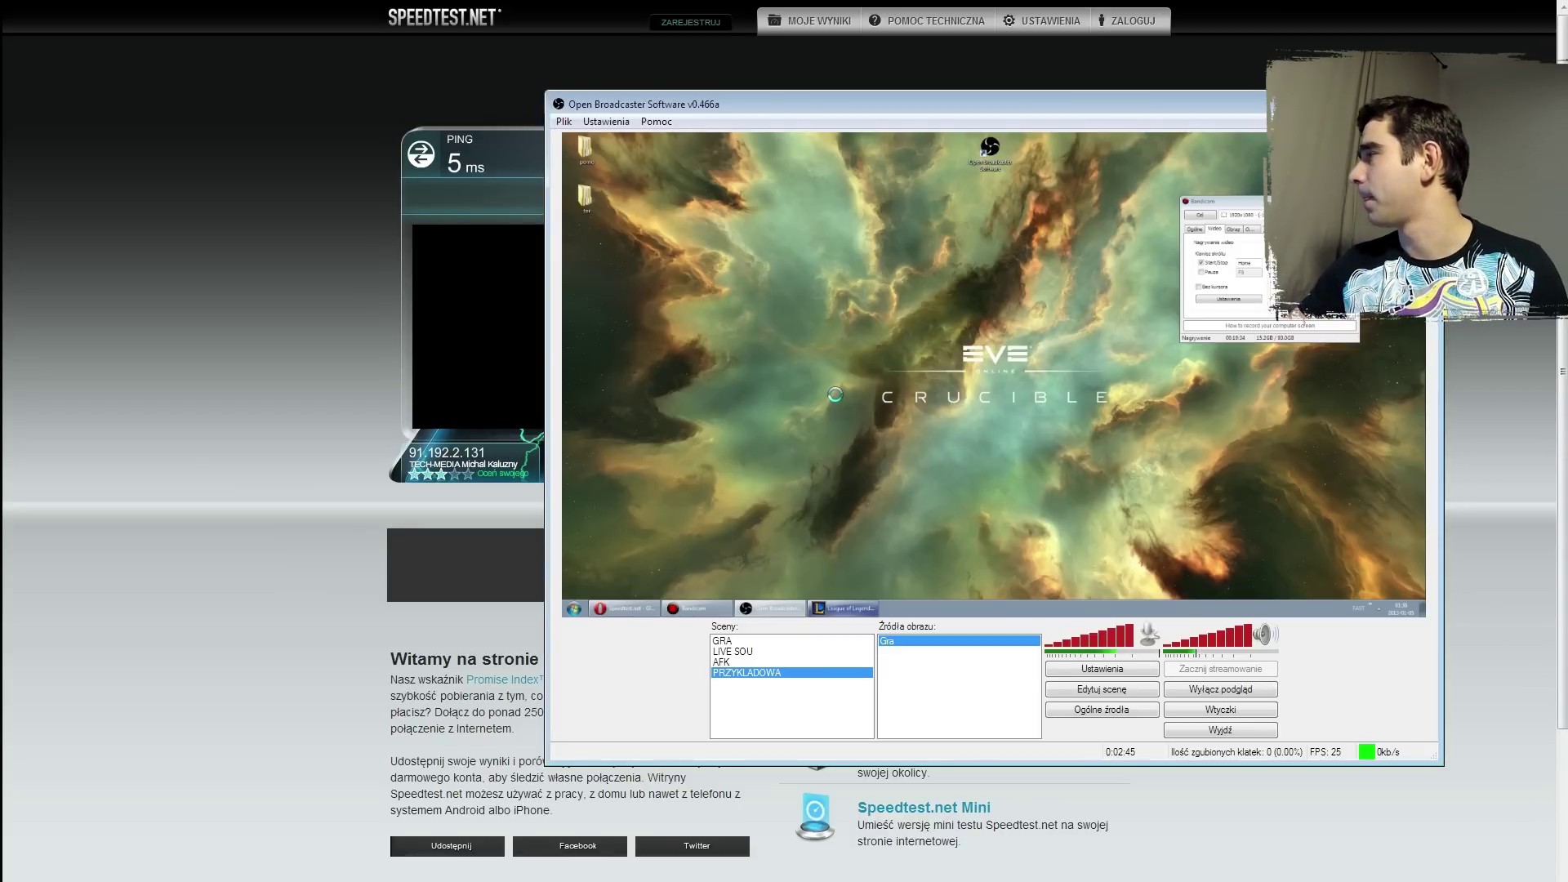
left_click(771, 256)
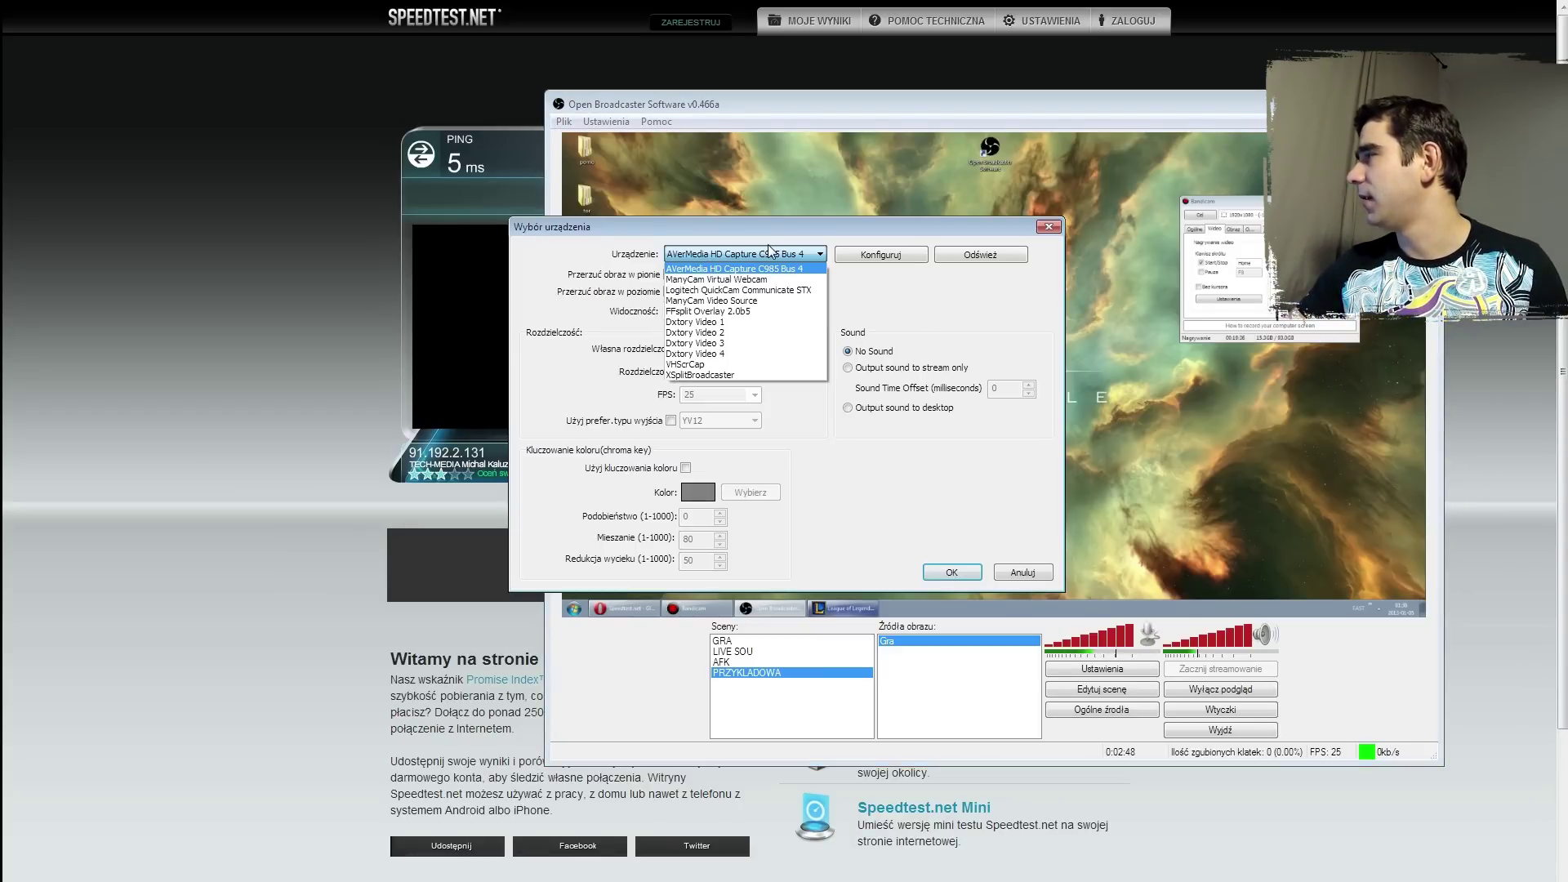
left_click(768, 290)
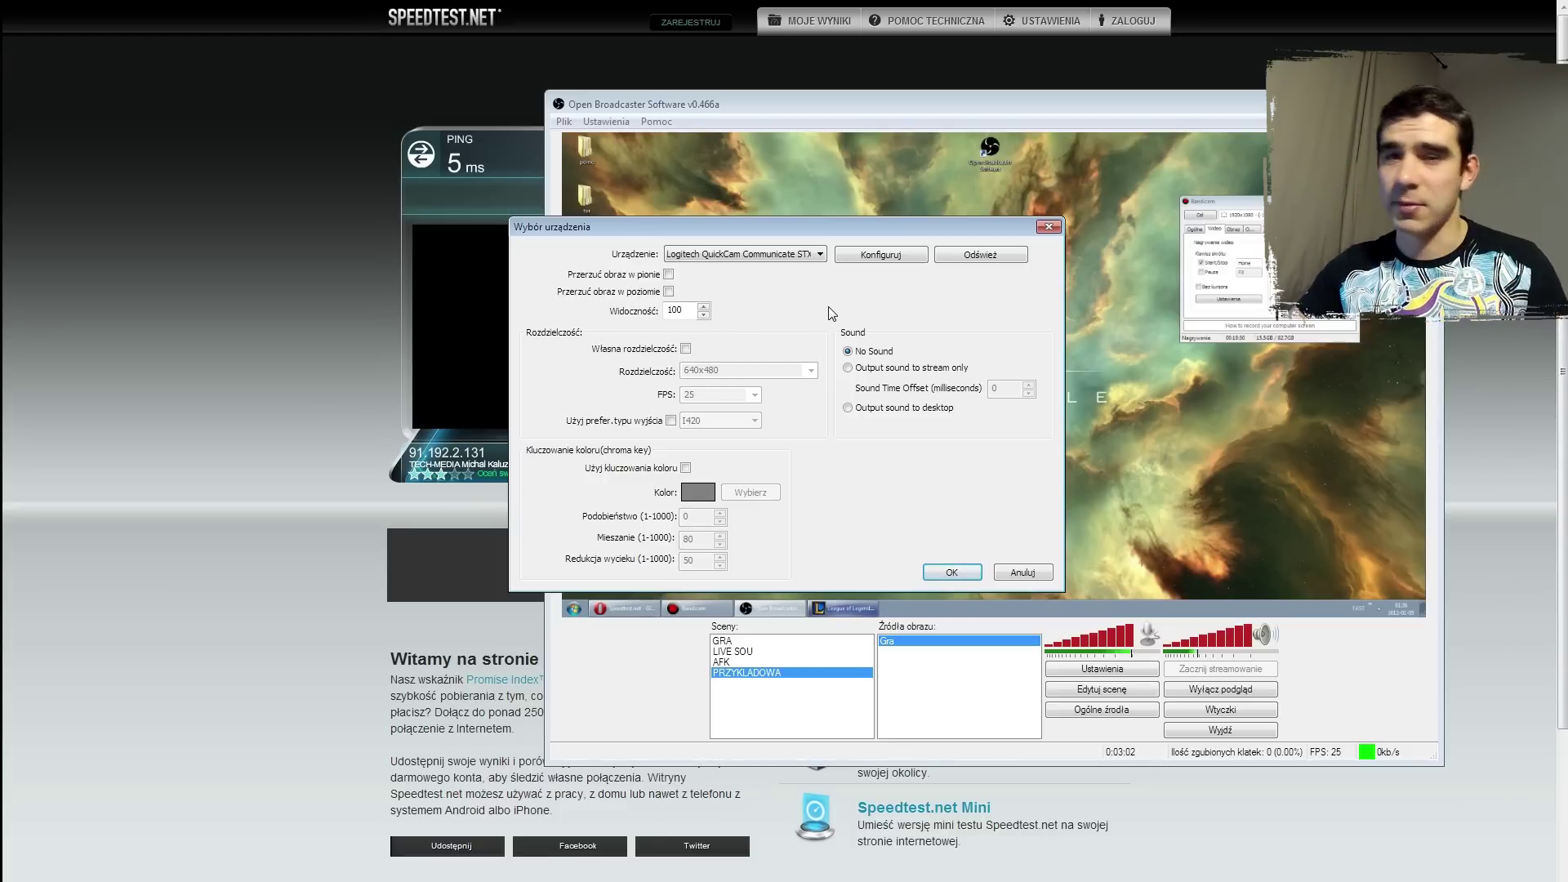
left_click(948, 565)
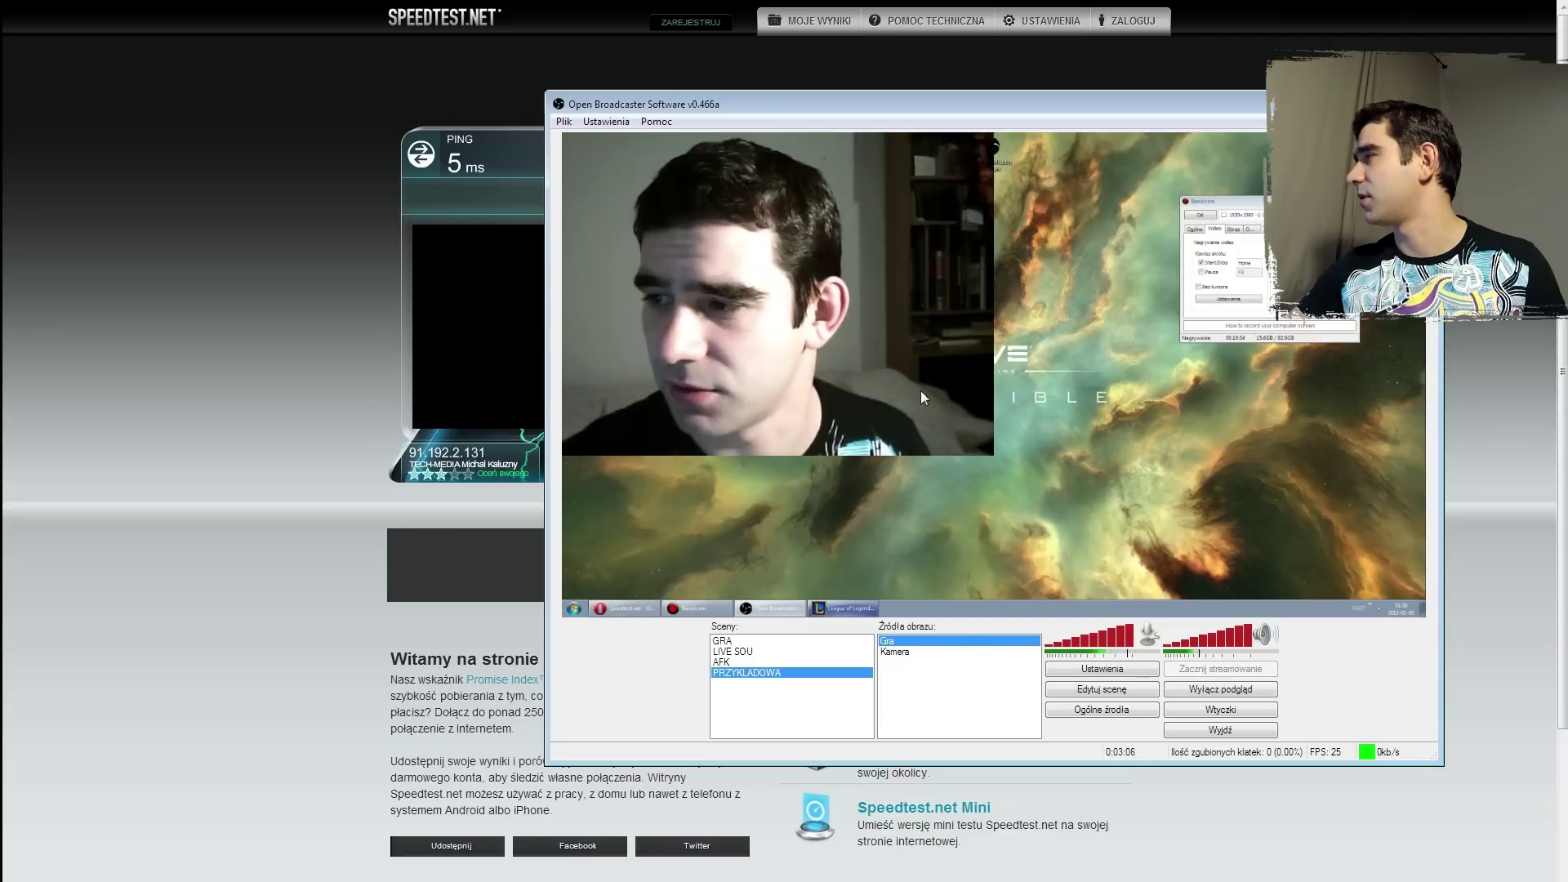
Step: Scale the Kamera source down to a small inset and place it along the right edge of the scene, with Gra filling the background
left_click(1076, 688)
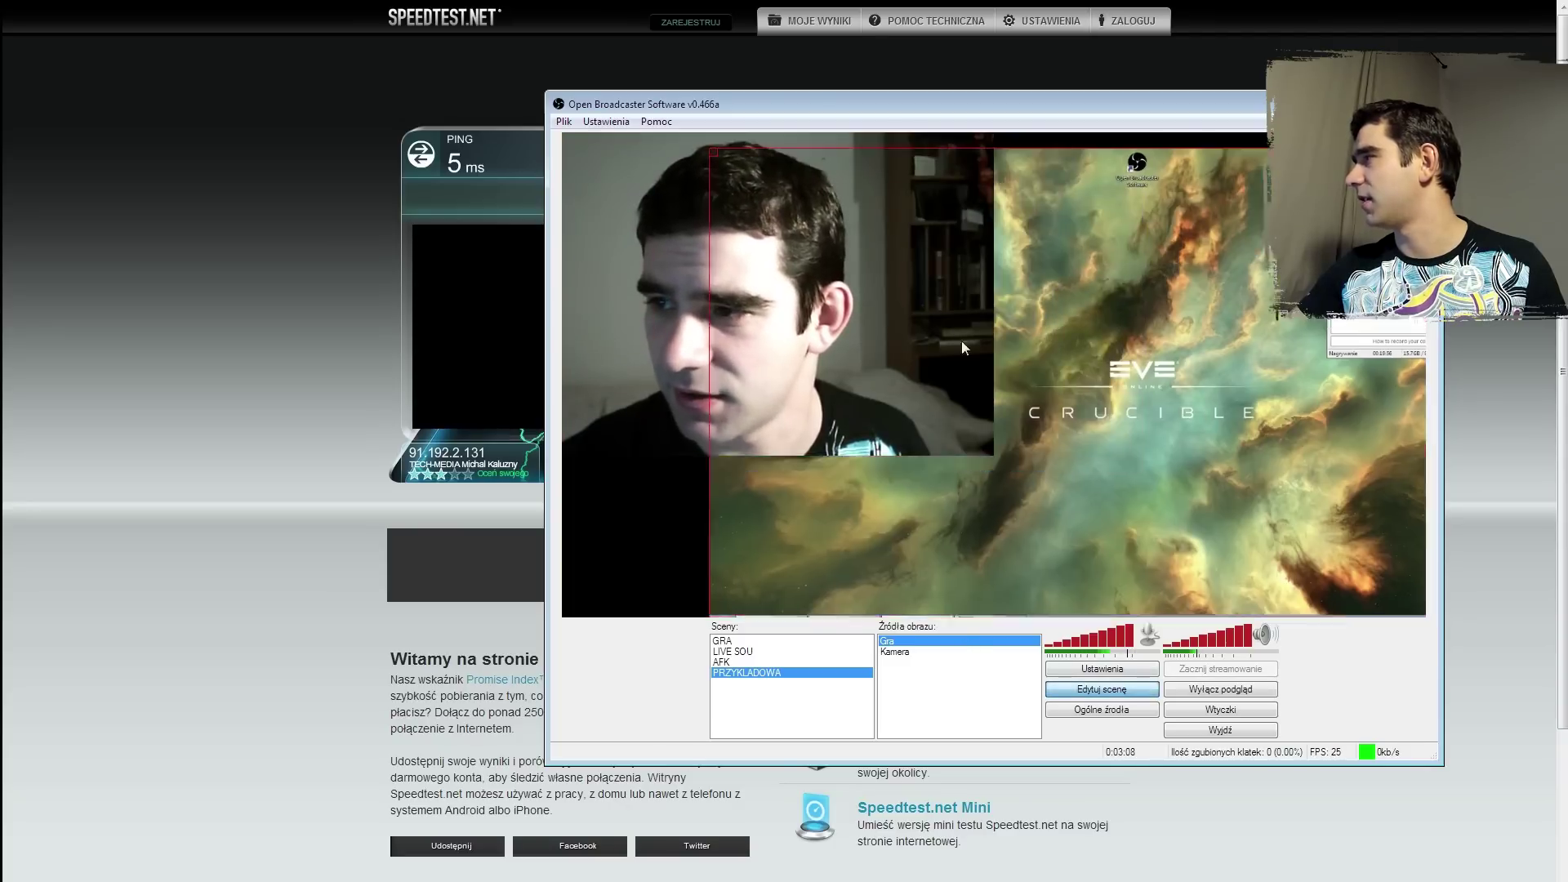
left_click_drag(894, 326, 1244, 362)
left_click_drag(908, 173, 1190, 384)
left_click_drag(1237, 441, 1327, 403)
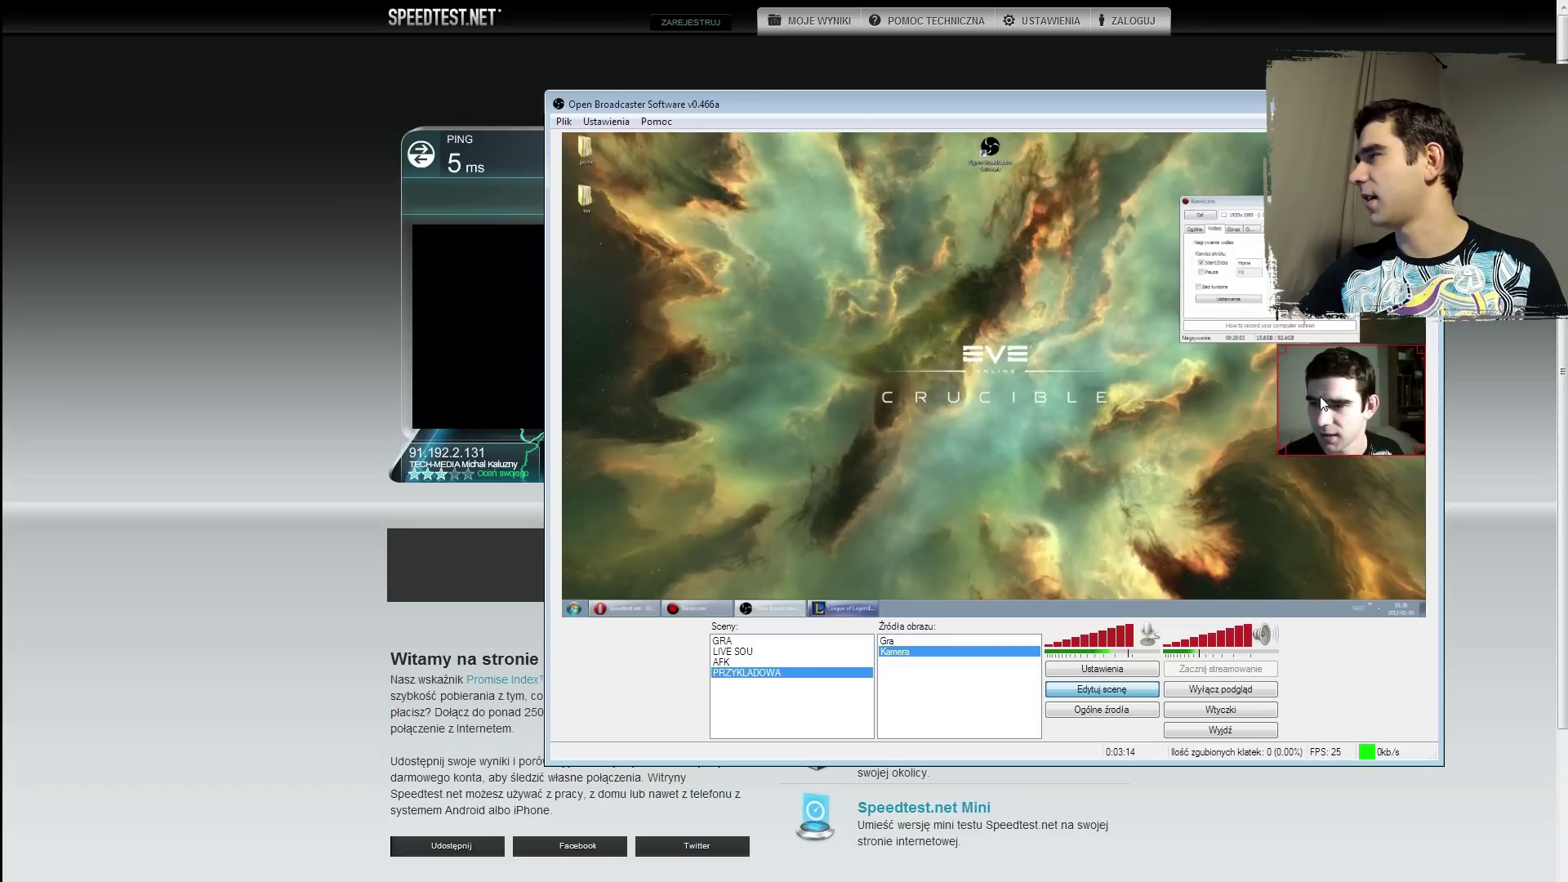
left_click(1097, 694)
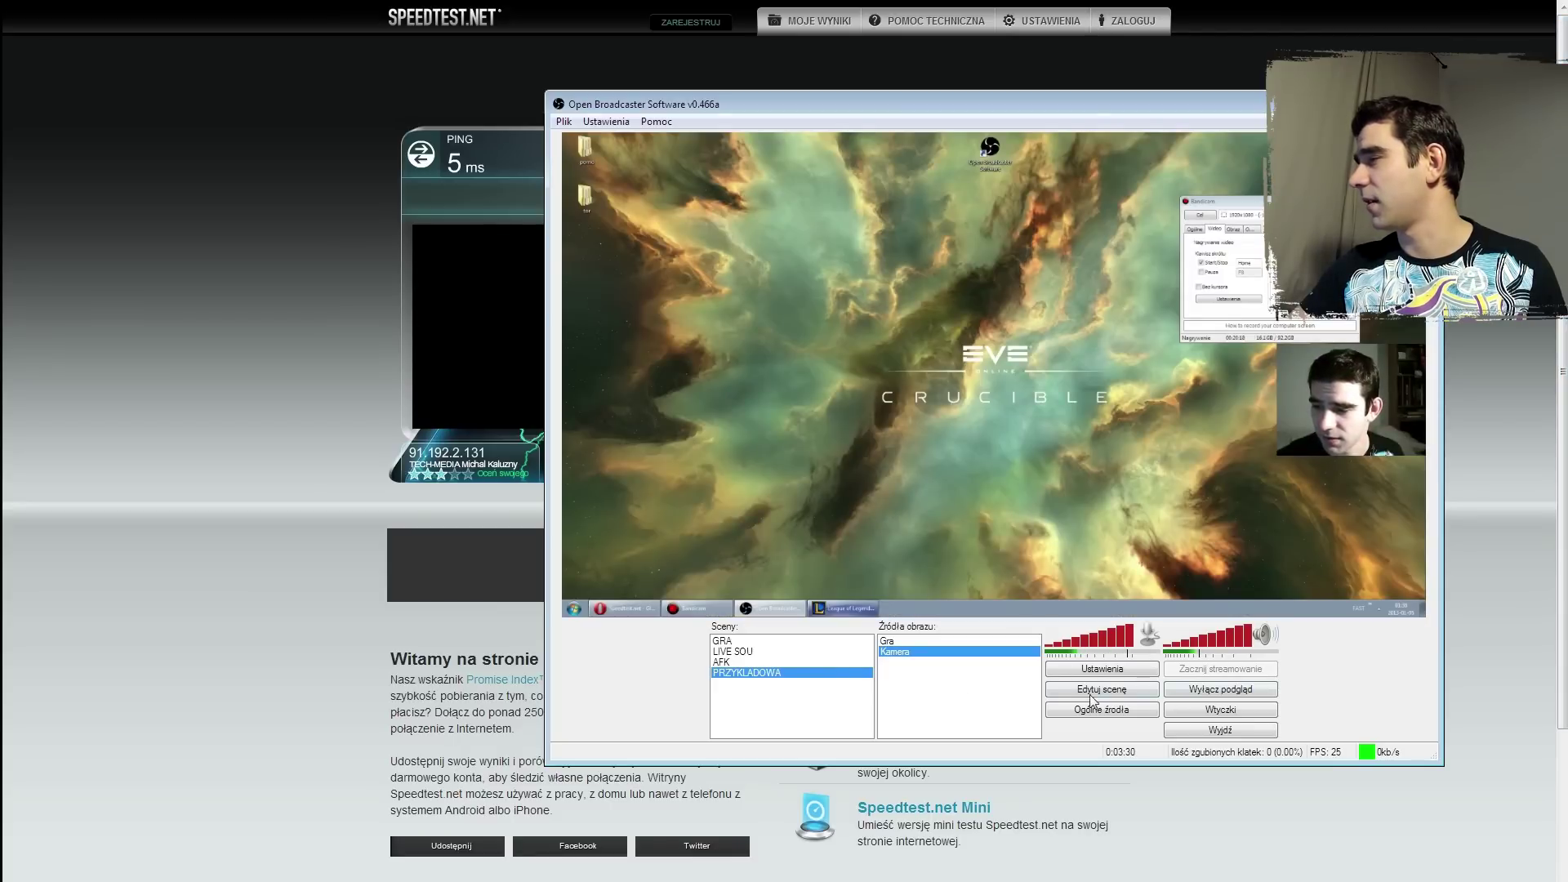
Step: Replace the preview with a live stream of the PRZYKLADOWA scene and end that stream
left_click(1233, 692)
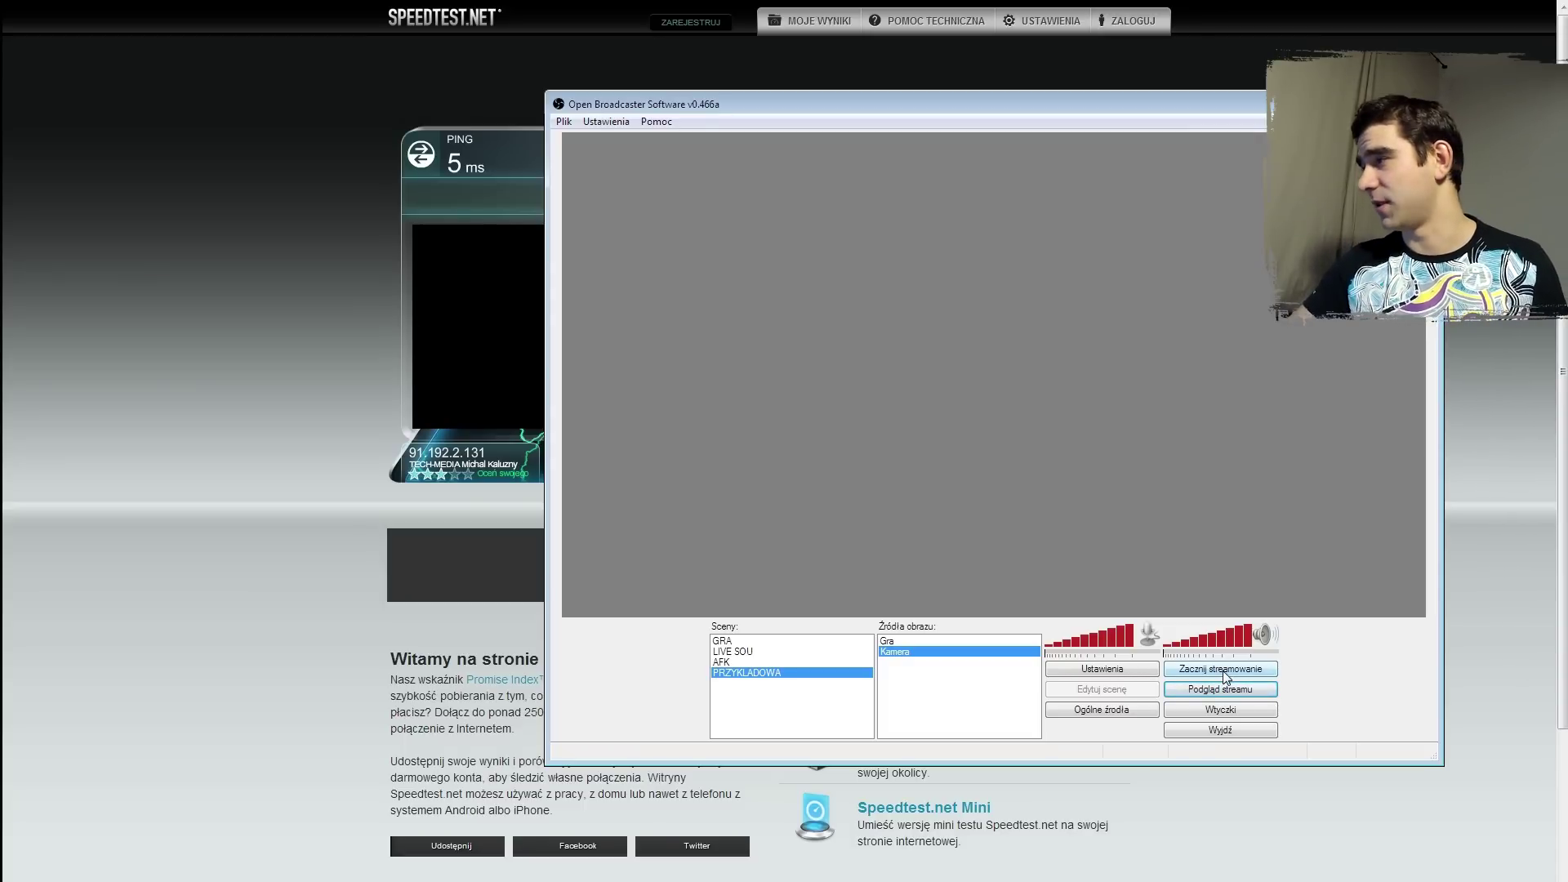
left_click(1225, 676)
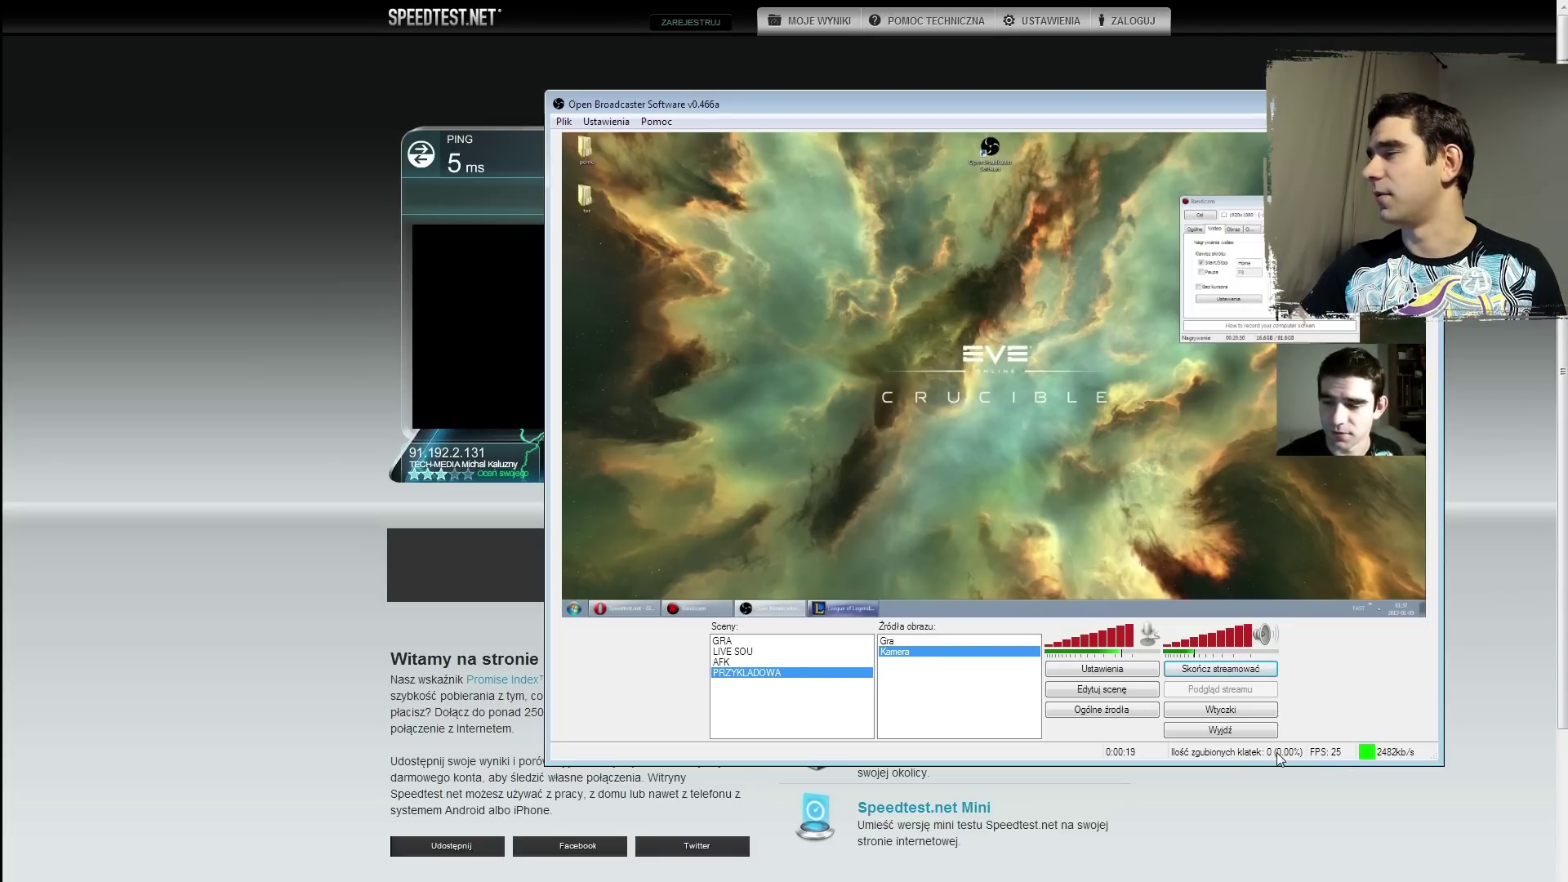
left_click(1201, 674)
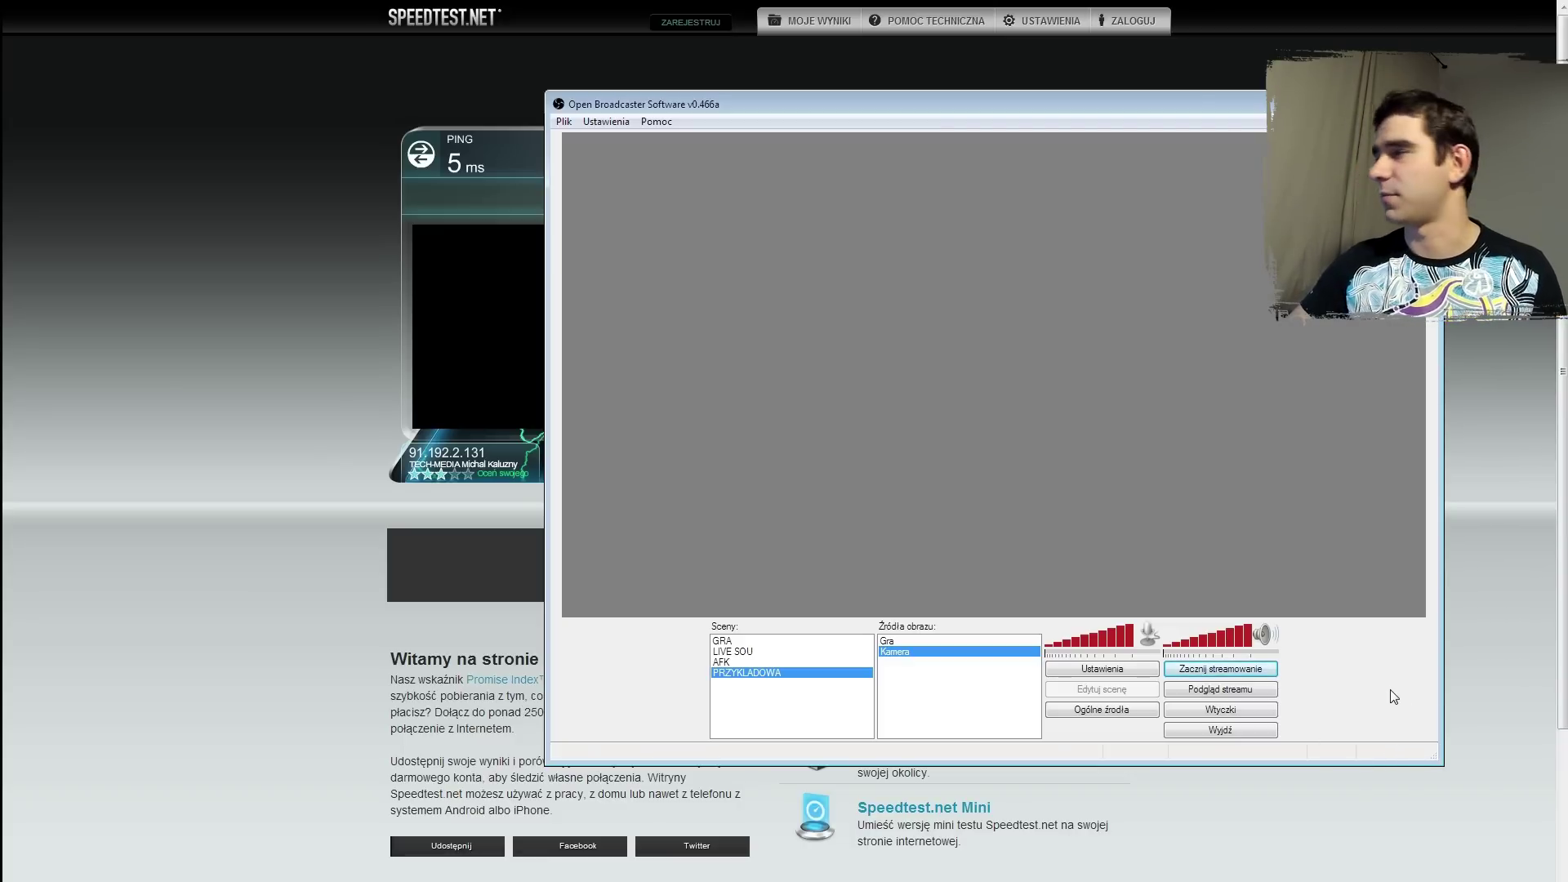
Step: Preview the PRZYKLADOWA scene while exiting the League of Legends client, and turn the preview off
left_click(1194, 690)
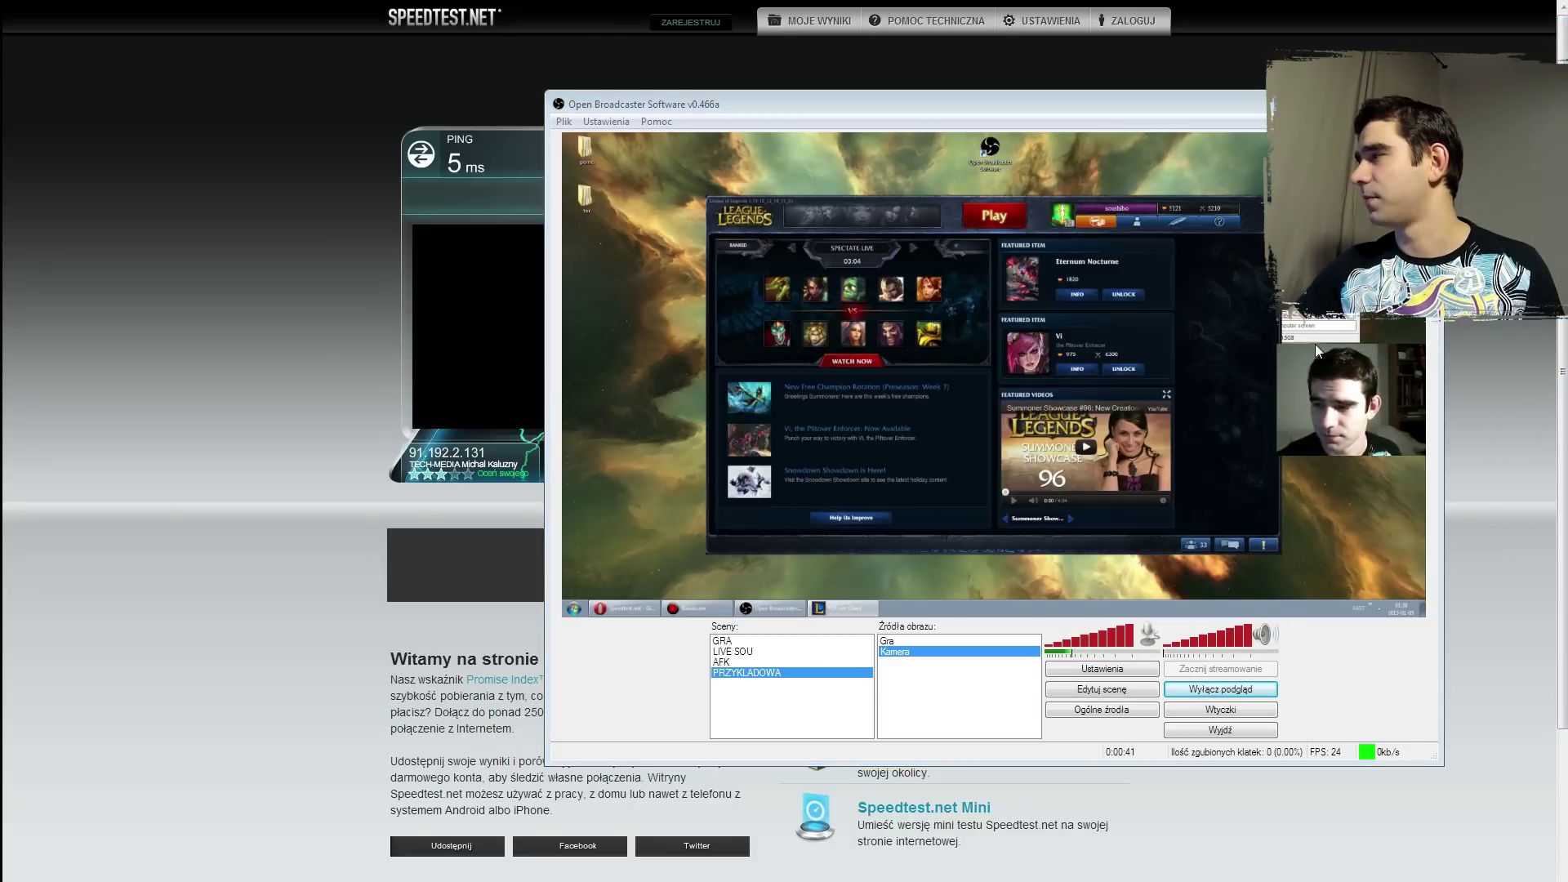
key("alt+F4")
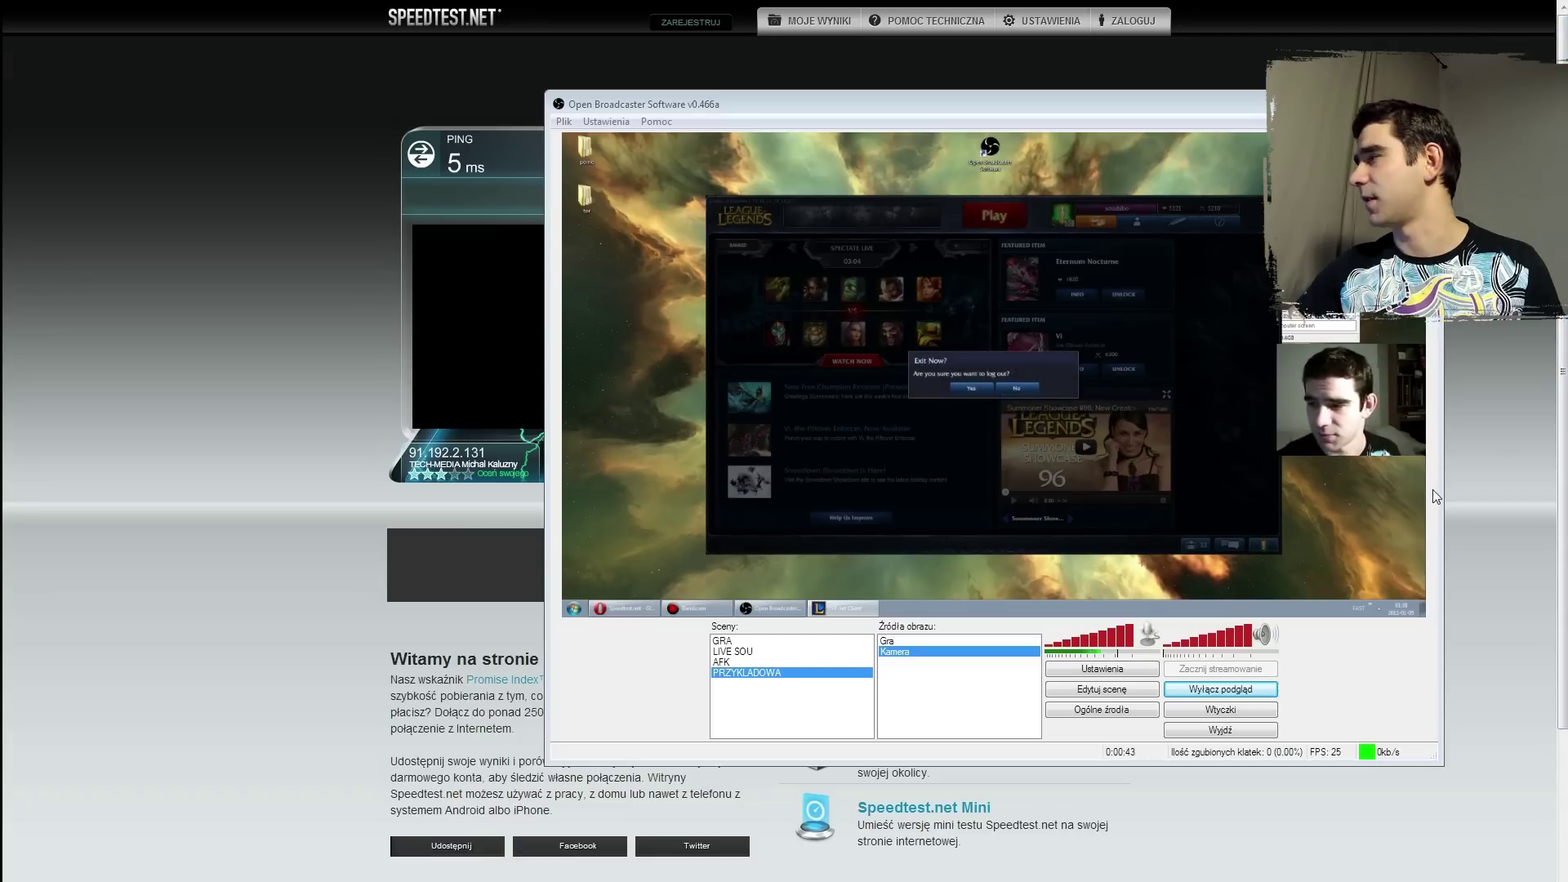
key("Return")
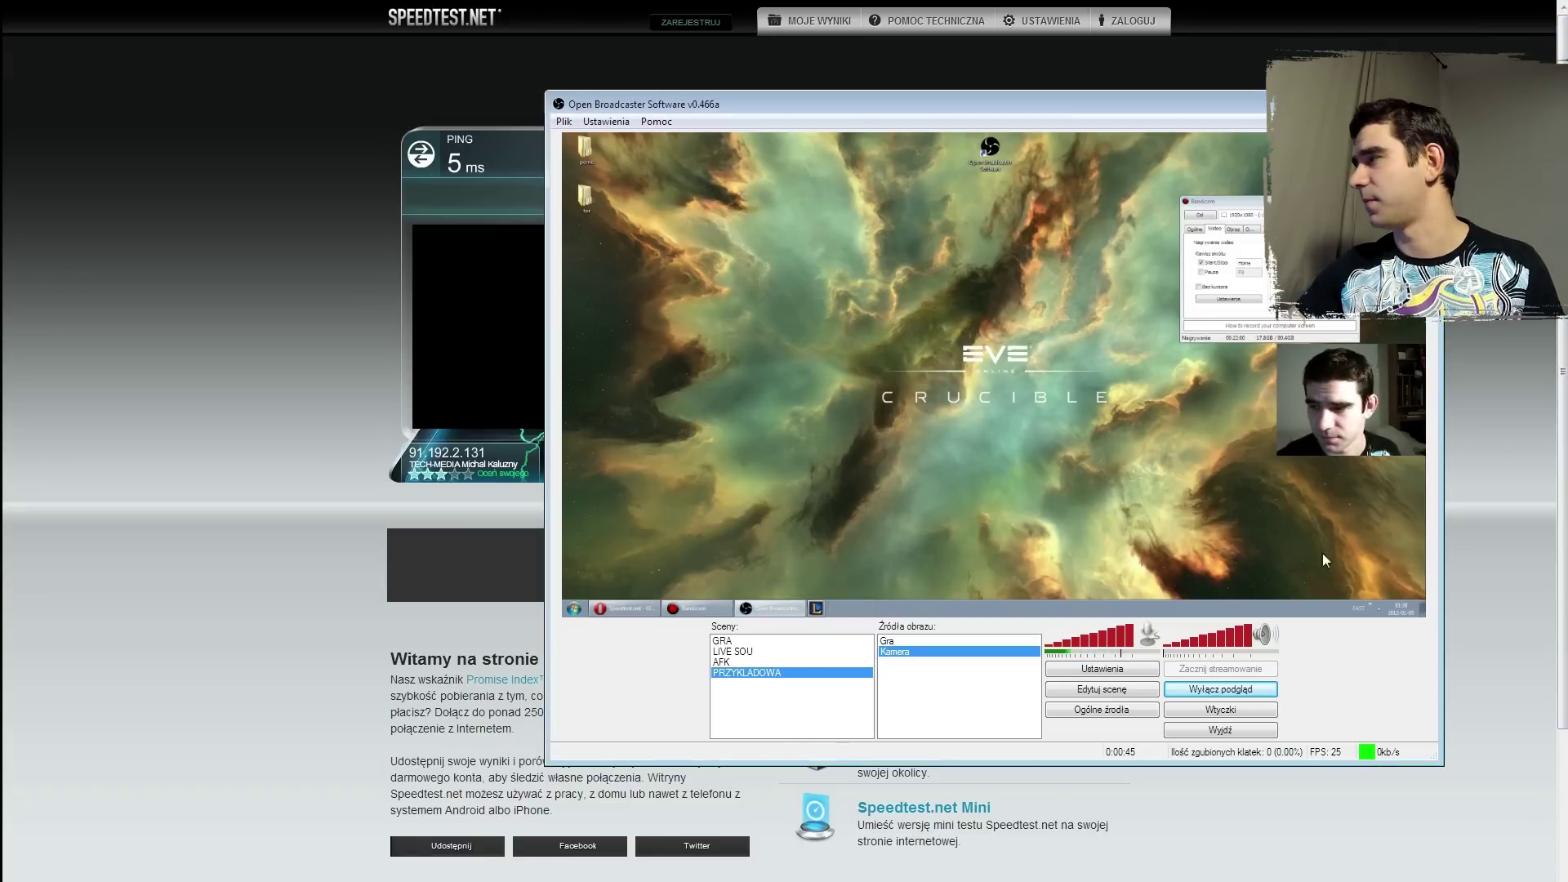
left_click(1206, 692)
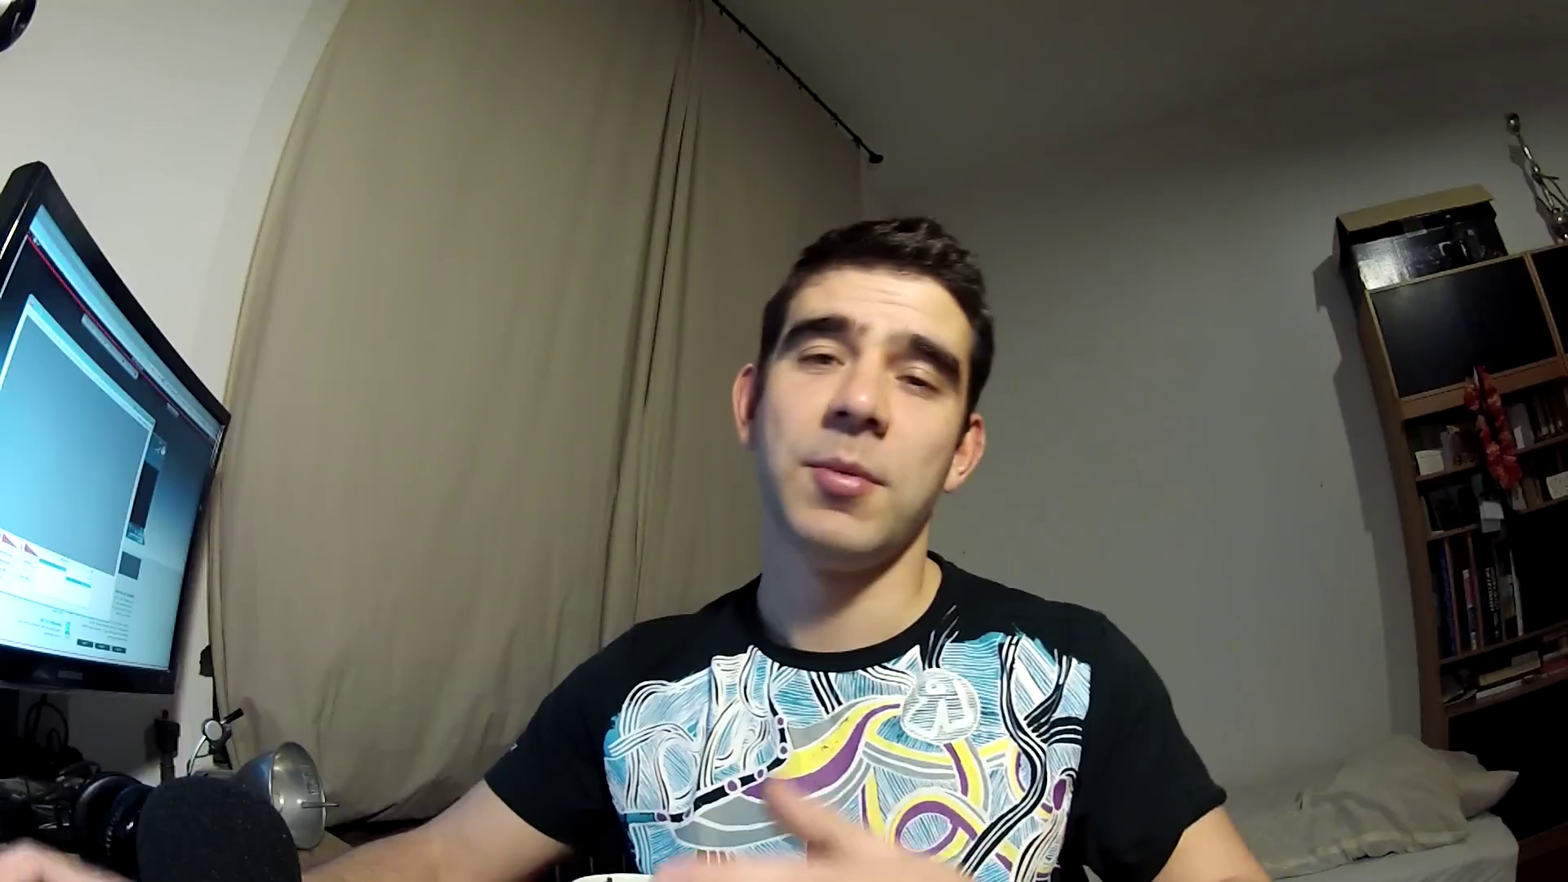